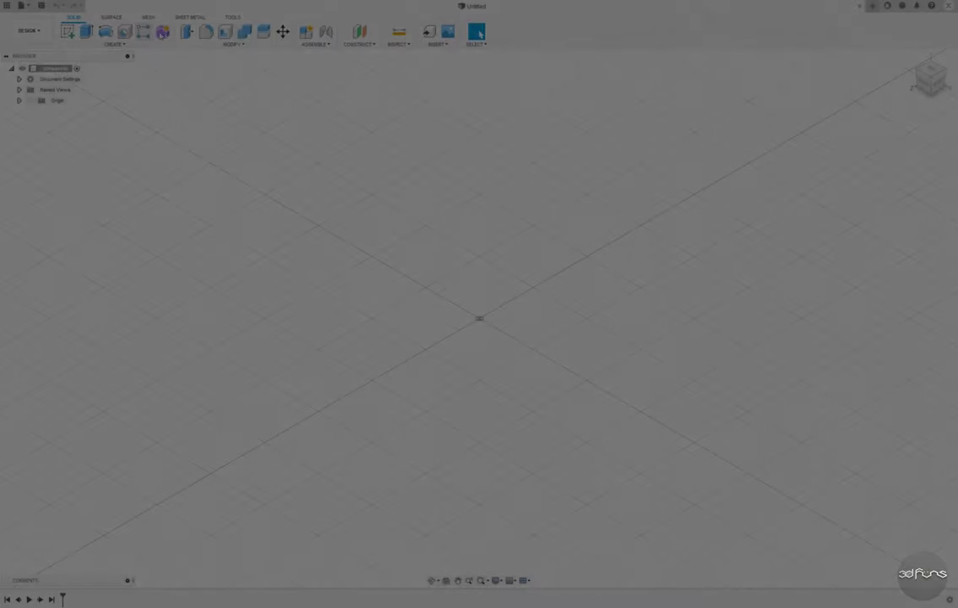
# Step: Save the new design as Autobike_skel and start a sketch on the front (XY) plane
pyautogui.click(41, 6)
pyautogui.write('Autobike_skel')
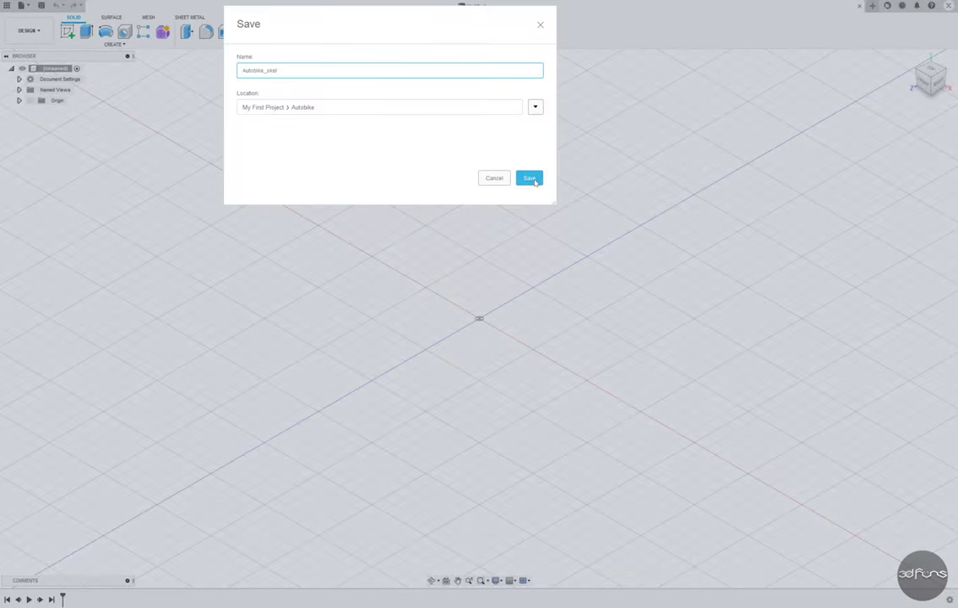
pyautogui.click(535, 182)
pyautogui.click(68, 31)
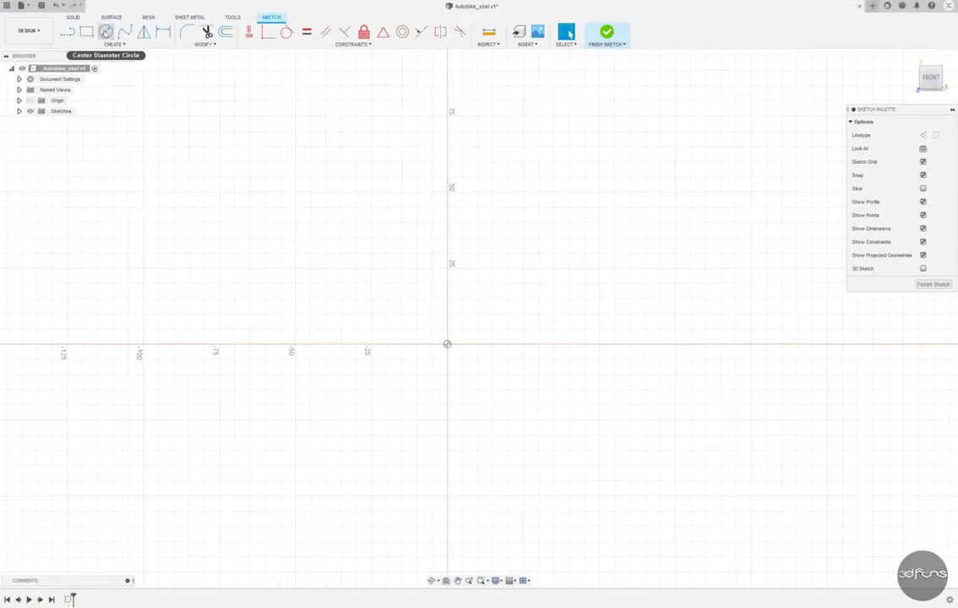
# Step: Draw three concentric circles at the origin and a circle to the right on the x-axis
pyautogui.click(105, 31)
pyautogui.click(447, 344)
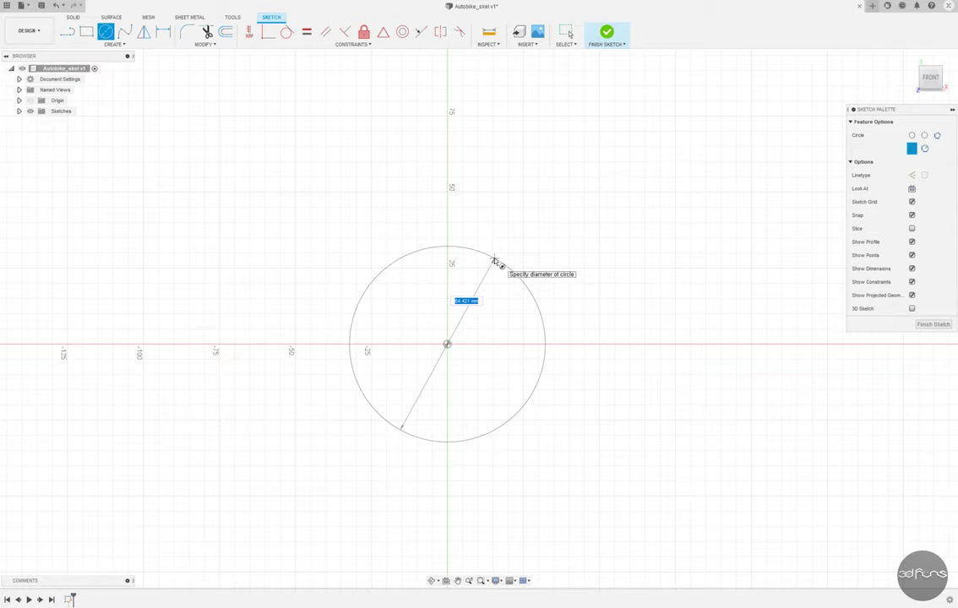
pyautogui.click(495, 261)
pyautogui.click(447, 344)
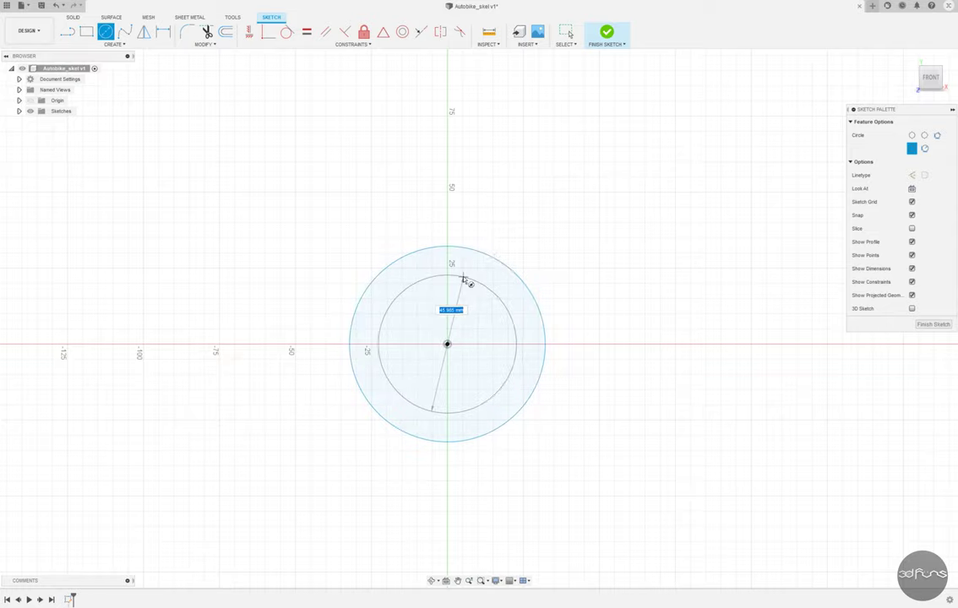
pyautogui.click(463, 277)
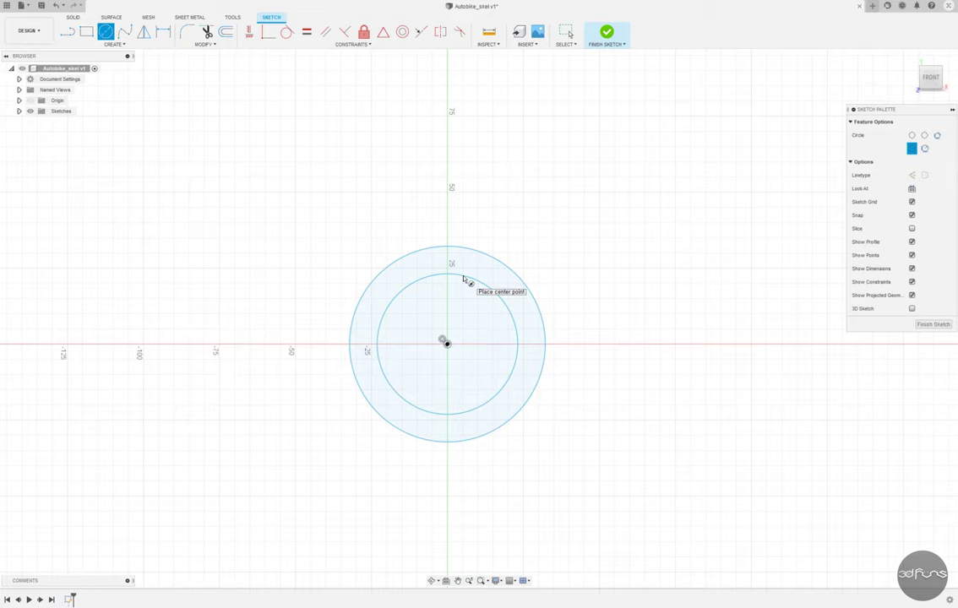
pyautogui.click(447, 344)
pyautogui.click(466, 309)
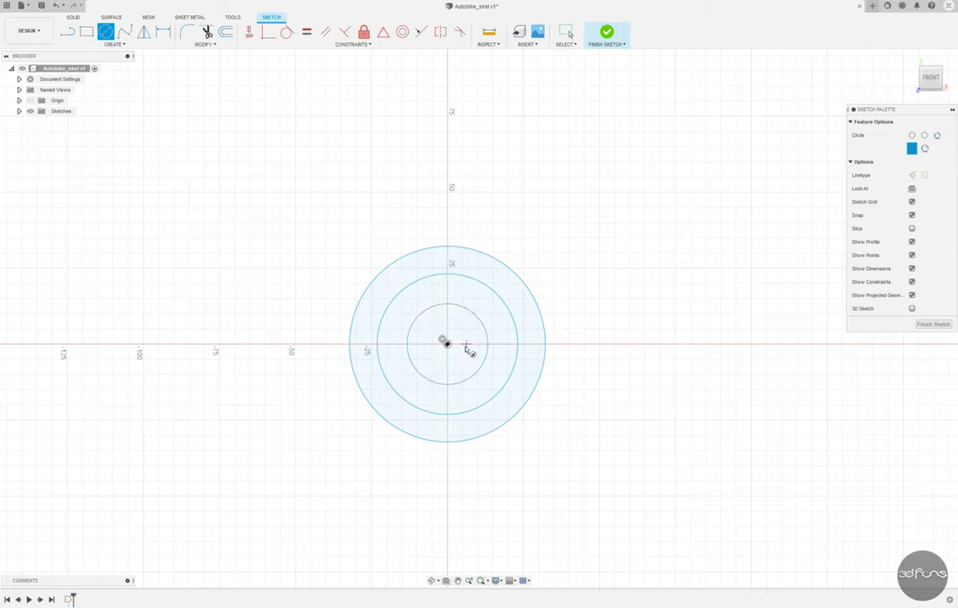
pyautogui.click(765, 342)
pyautogui.click(773, 250)
pyautogui.press('Escape')
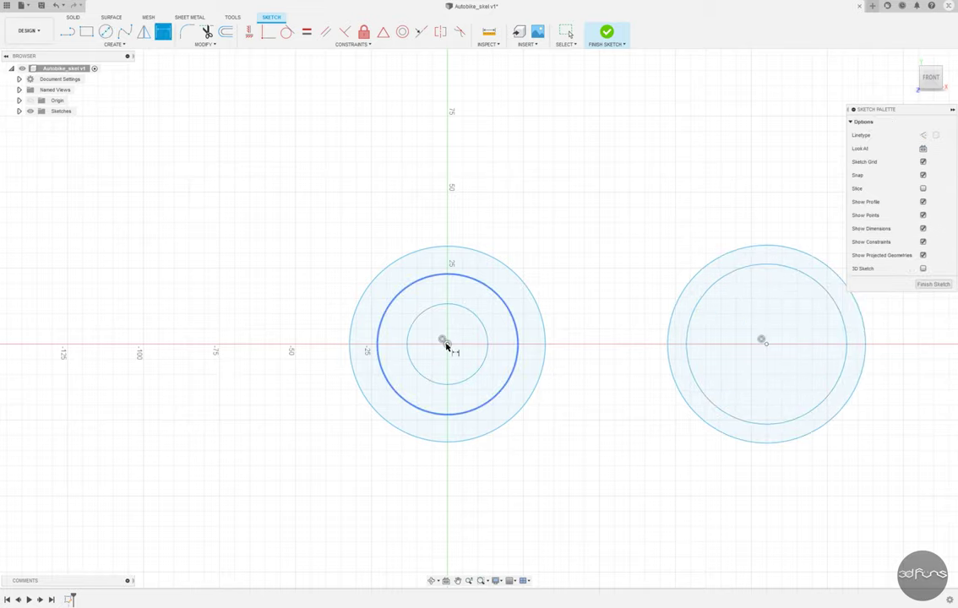
# Step: Dimension the distance between the left and right circle centres to 150
pyautogui.click(447, 344)
pyautogui.click(764, 342)
pyautogui.click(625, 494)
pyautogui.write('150')
pyautogui.press('Return')
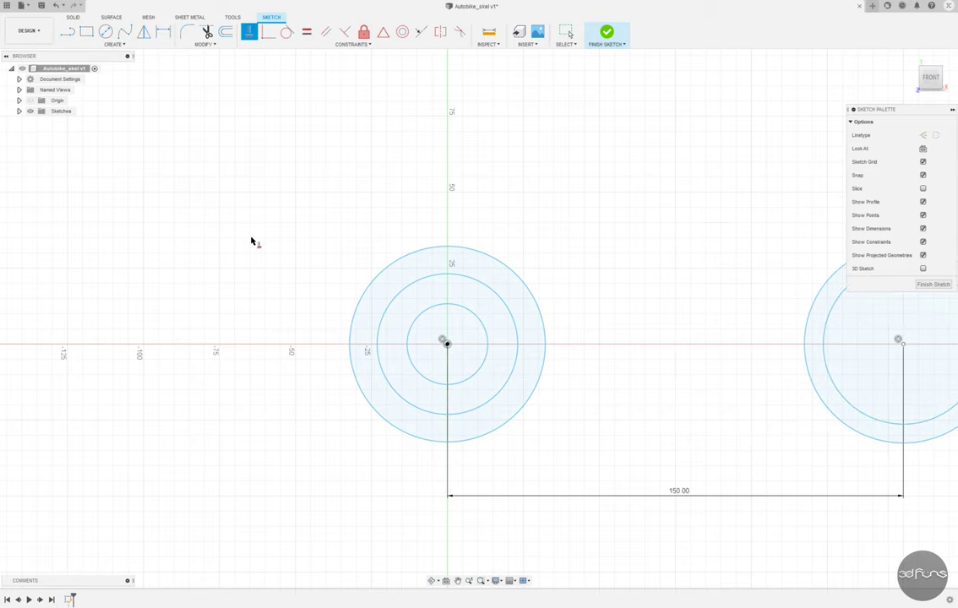
# Step: Dimension the left circles: 10 between middle and outer circles, inner circle Ø52
pyautogui.scroll(-2, 251, 242)
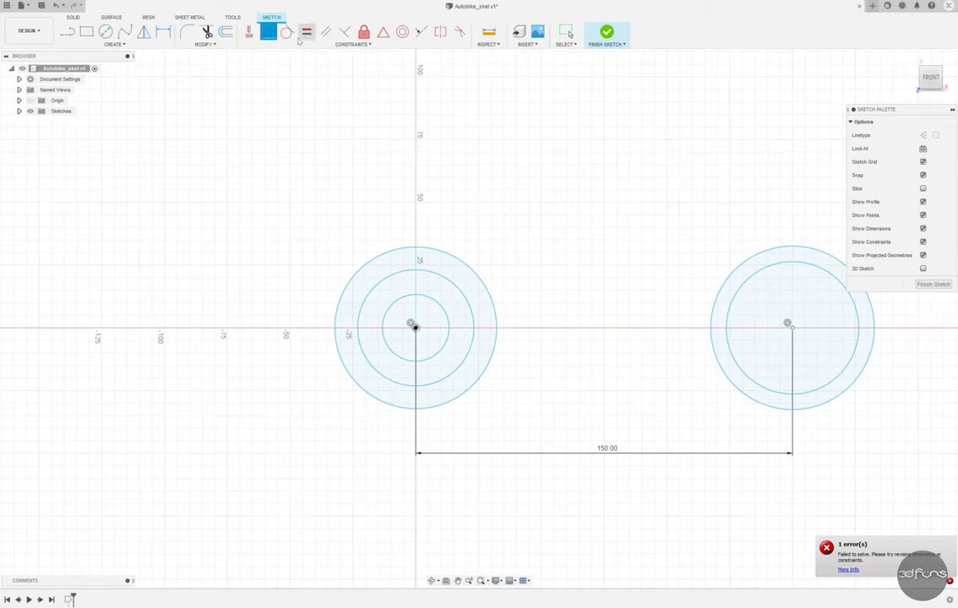
pyautogui.press('d')
pyautogui.click(453, 260)
pyautogui.click(485, 218)
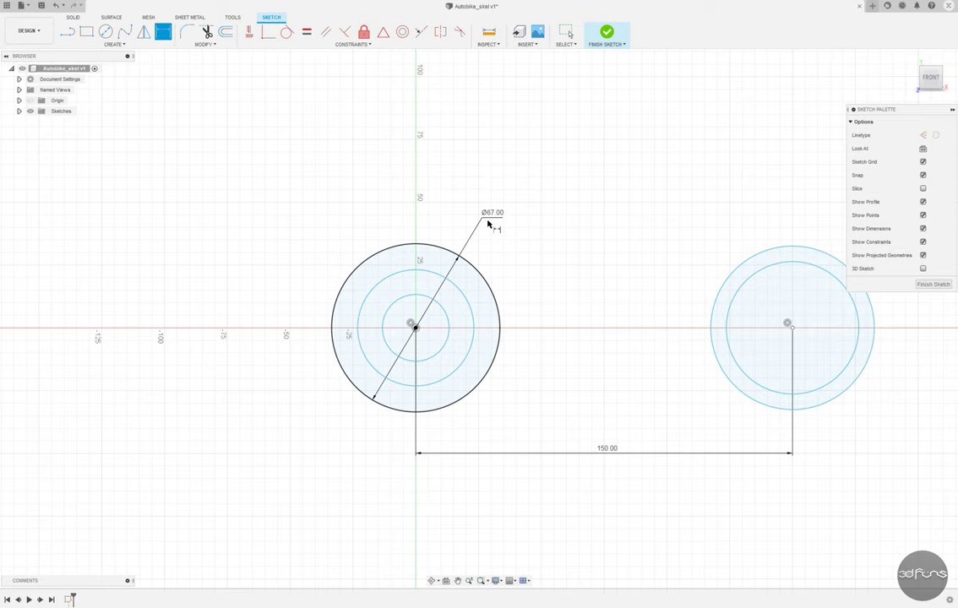
pyautogui.click(500, 330)
pyautogui.click(524, 325)
pyautogui.write('10')
pyautogui.press('Return')
pyautogui.click(439, 354)
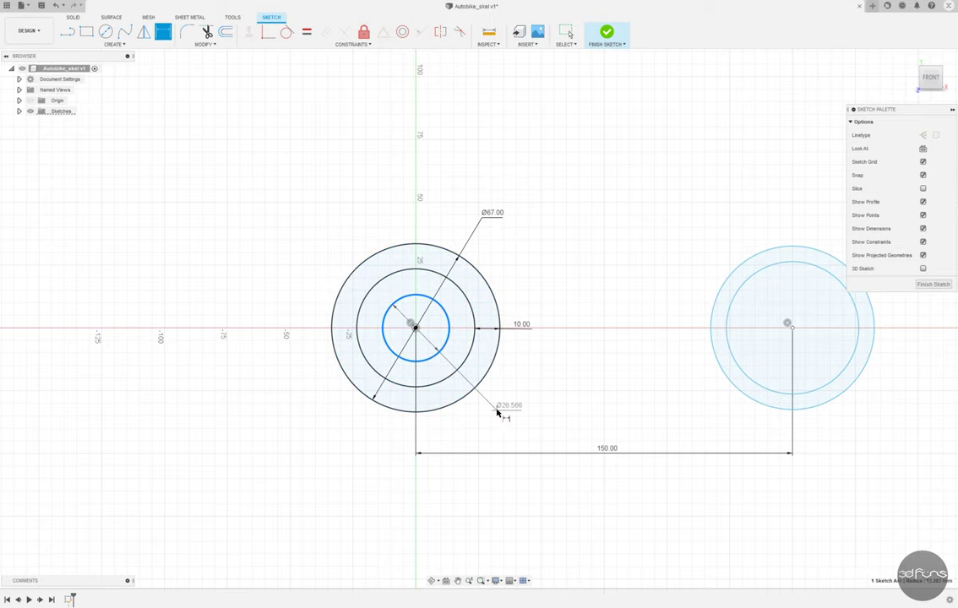
pyautogui.click(497, 411)
pyautogui.write('2')
pyautogui.press('Return')
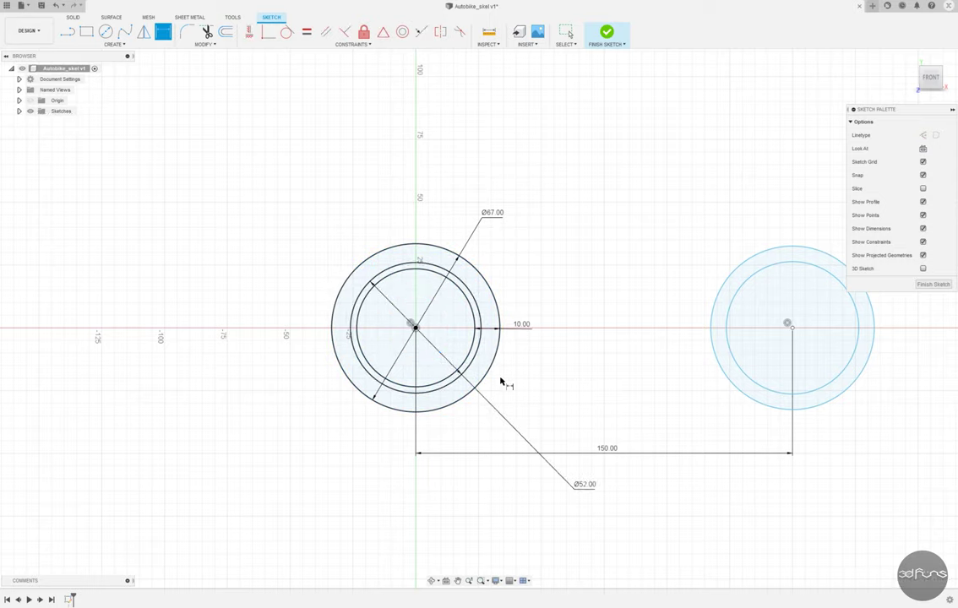
pyautogui.press('Escape')
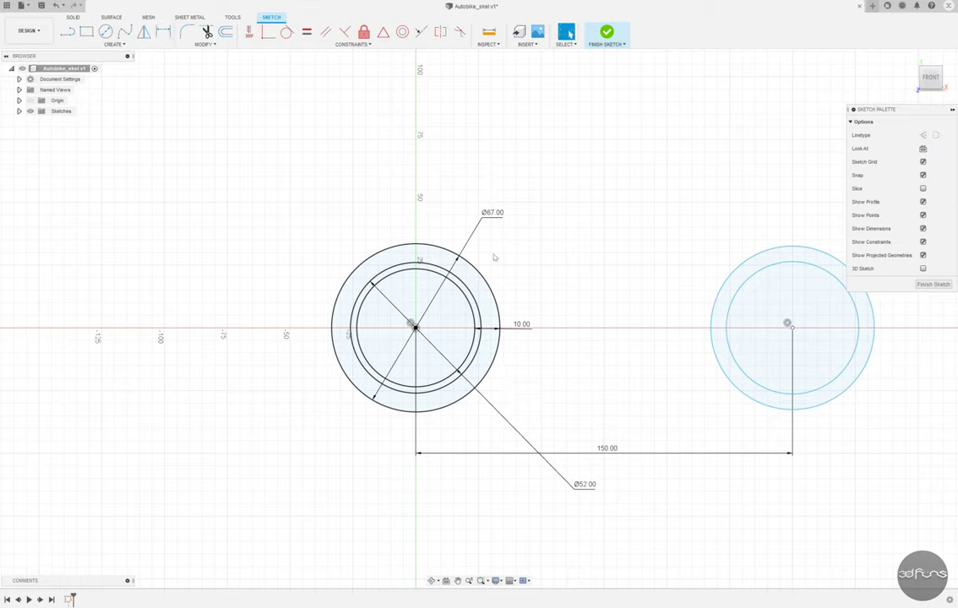
# Step: Delete the unwanted Ø77 dimension and give the middle left circle a Ø67 diameter
pyautogui.doubleClick(490, 213)
pyautogui.write('77')
pyautogui.press('Return')
pyautogui.click(496, 199)
pyautogui.press('Delete')
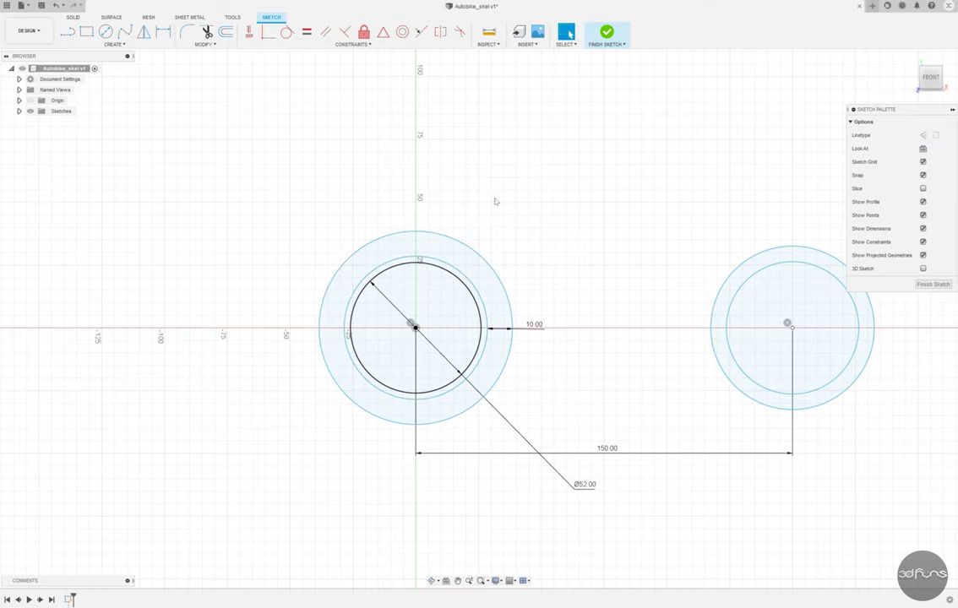
pyautogui.press('o')
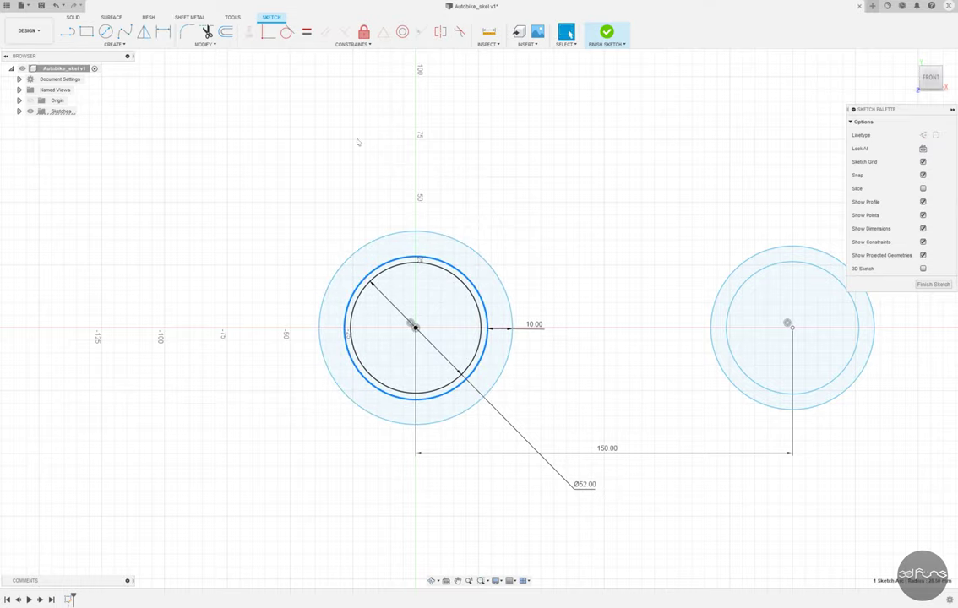
pyautogui.press('d')
pyautogui.click(478, 284)
pyautogui.click(512, 248)
pyautogui.write('67')
pyautogui.press('Return')
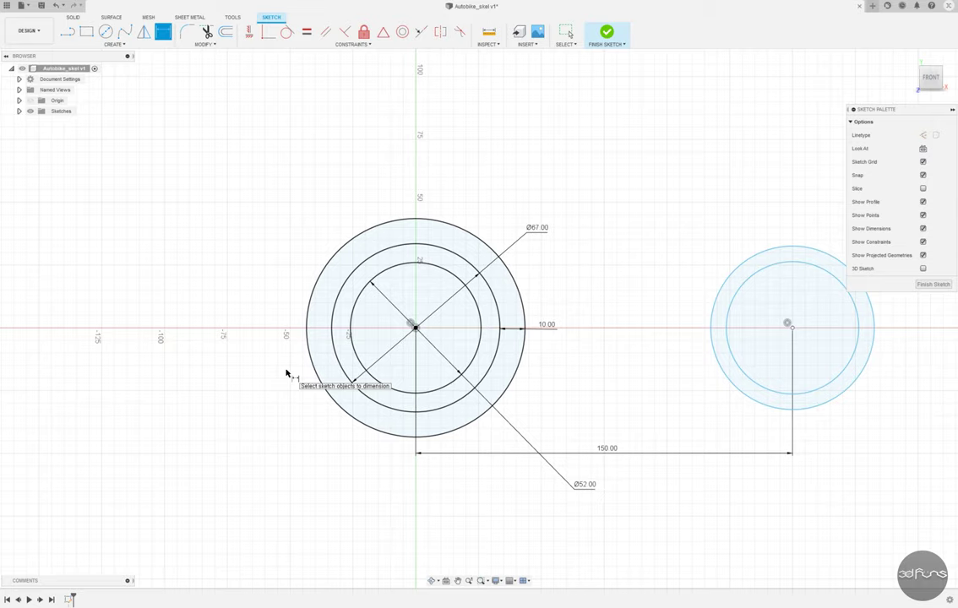
# Step: Make the right wheel circle equal to the left one and set its circle spacing to 2
pyautogui.click(306, 31)
pyautogui.click(496, 252)
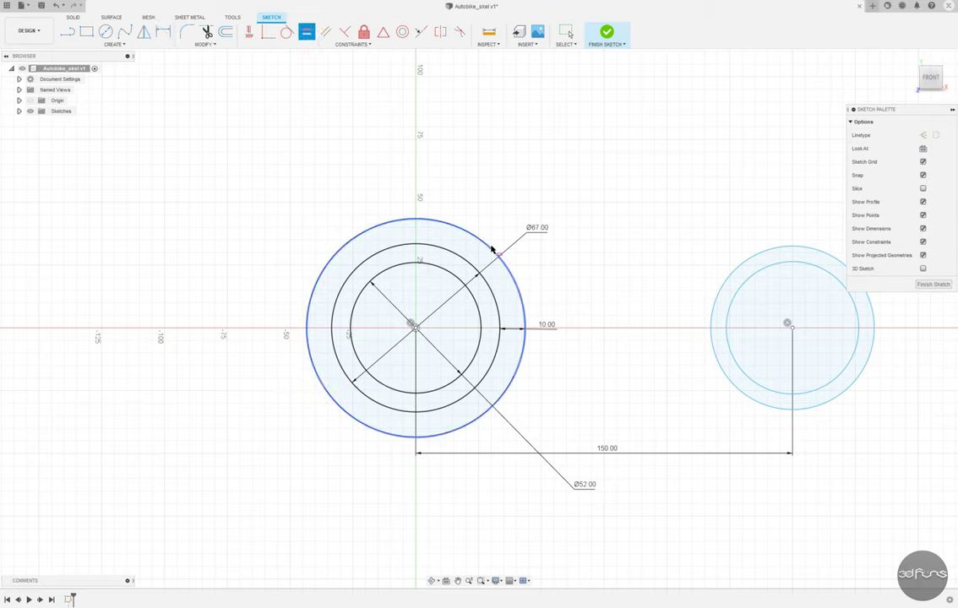
pyautogui.click(750, 268)
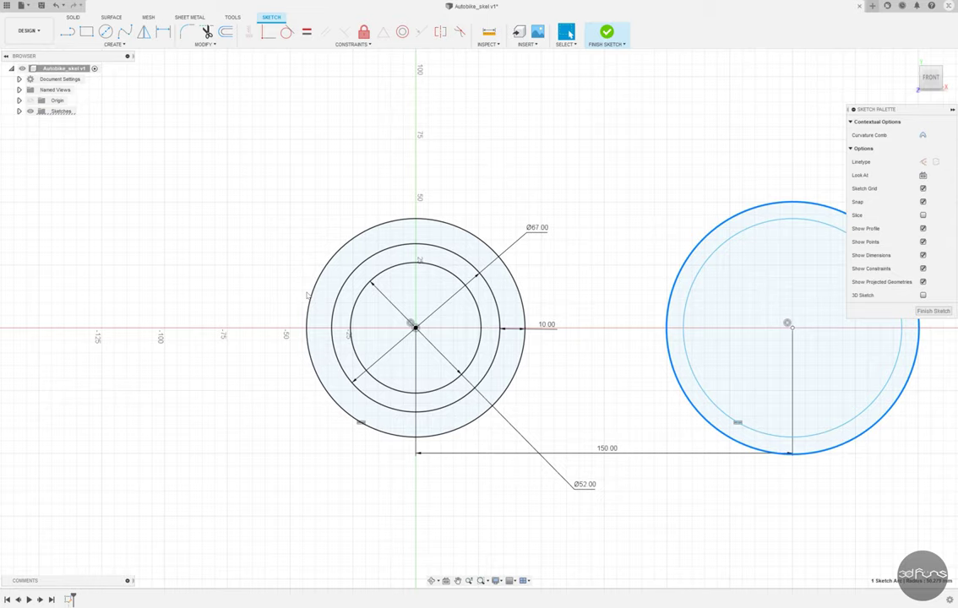
pyautogui.scroll(-2, 293, 224)
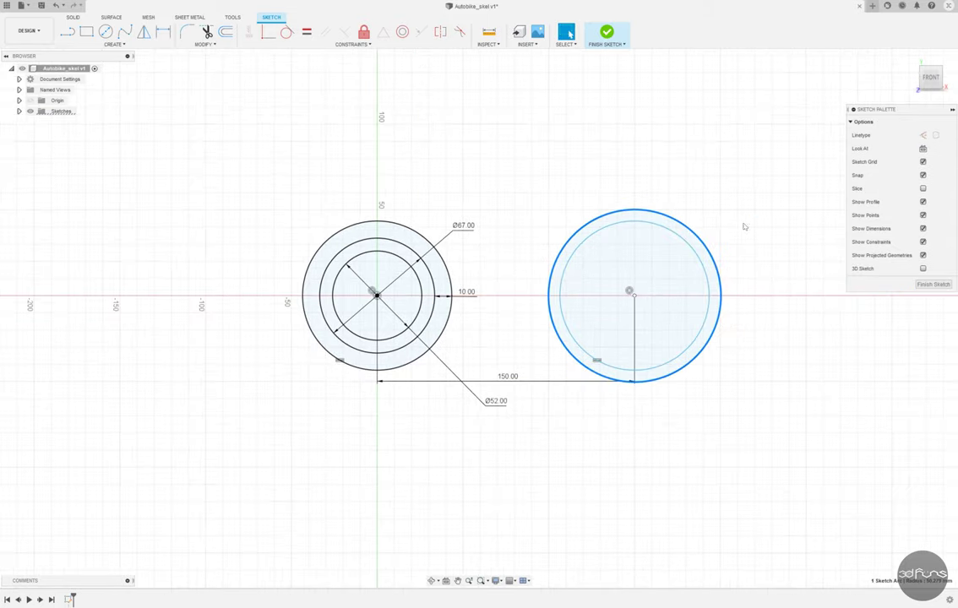
pyautogui.press('d')
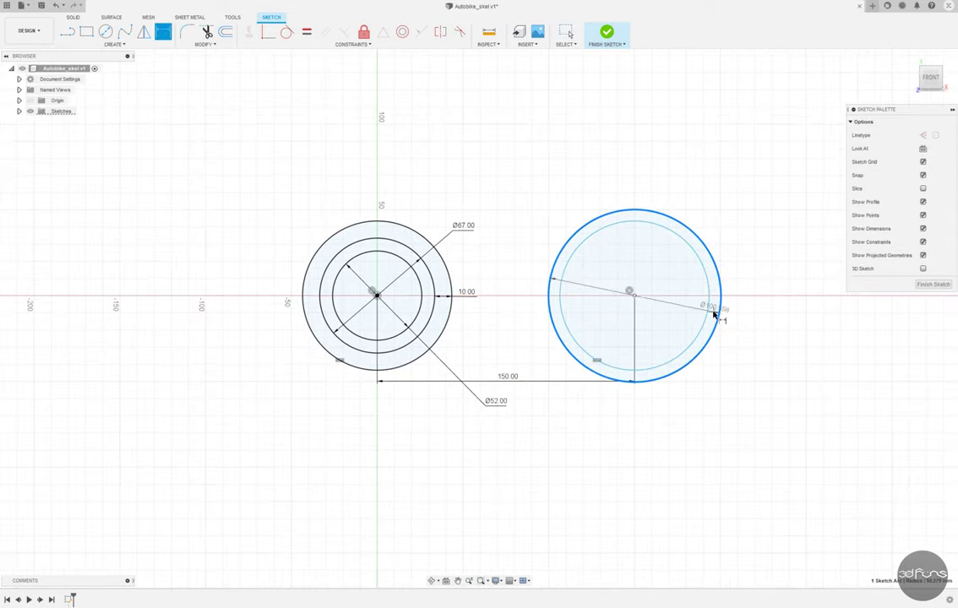
pyautogui.click(721, 306)
pyautogui.click(757, 291)
pyautogui.write('2')
pyautogui.press('Return')
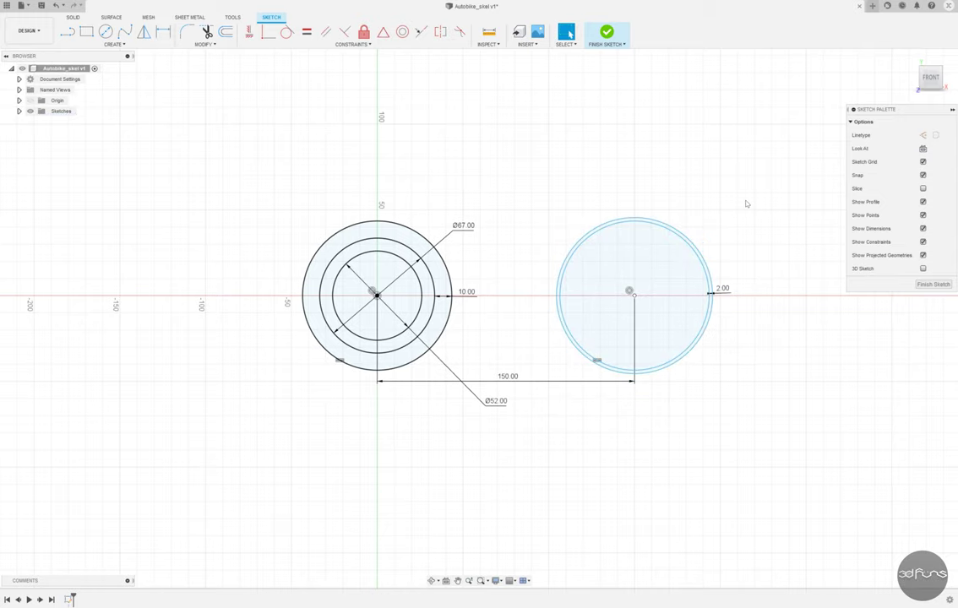
# Step: Draw a construction line between the two wheel centres and finish the sketch
pyautogui.scroll(1, 634, 126)
pyautogui.click(268, 32)
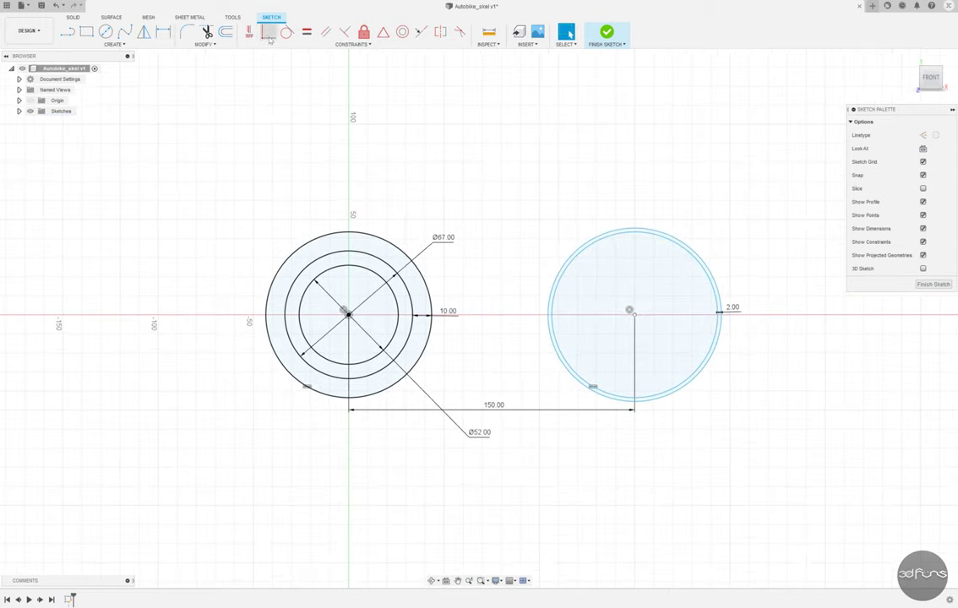
pyautogui.scroll(5, 349, 314)
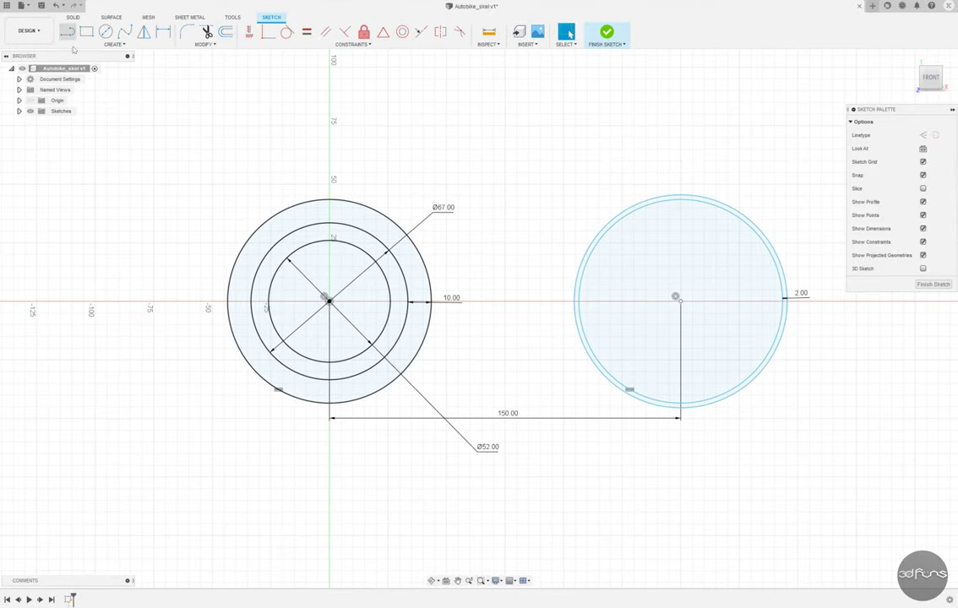
pyautogui.press('l')
pyautogui.click(680, 300)
pyautogui.doubleClick(330, 300)
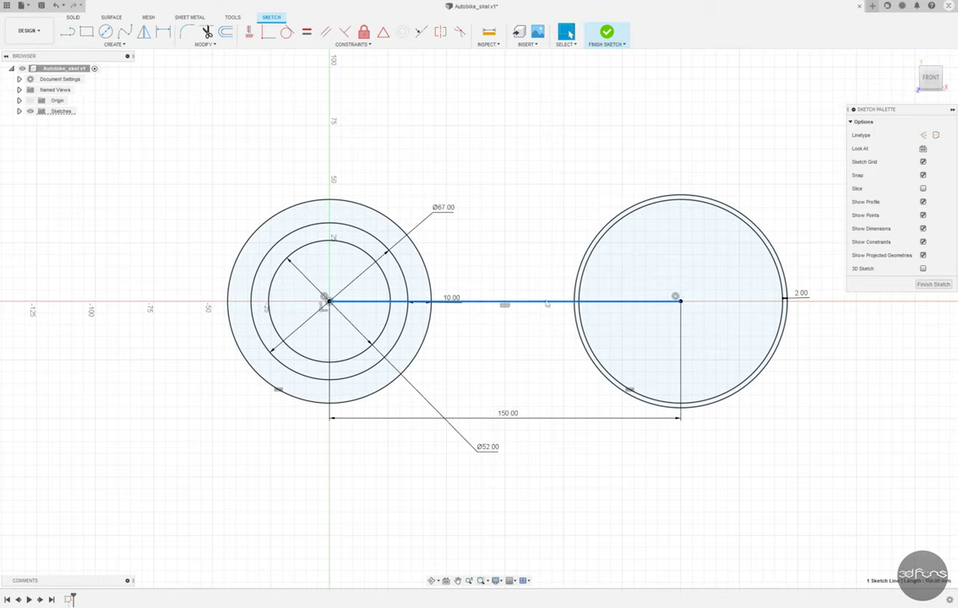
pyautogui.click(924, 135)
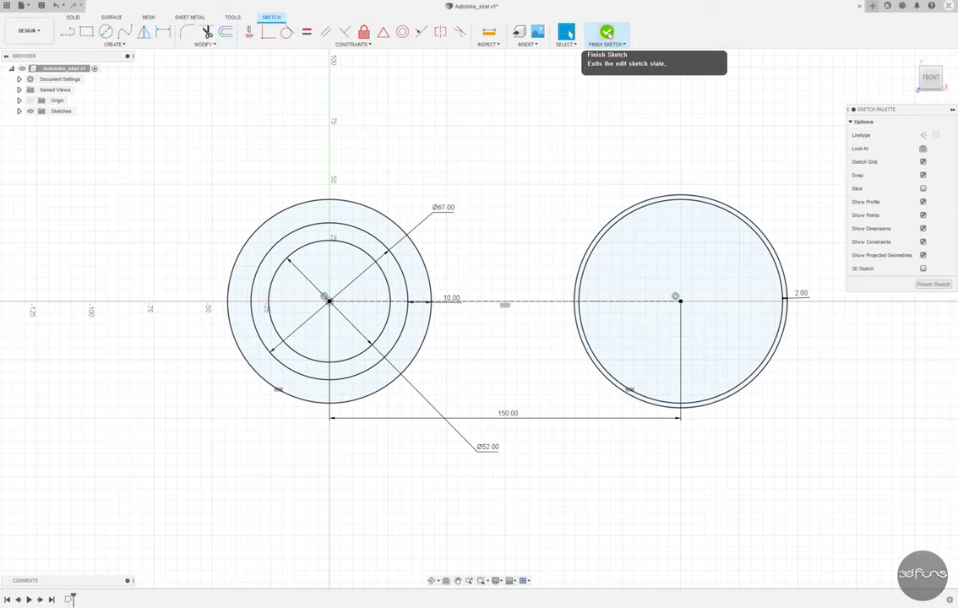
pyautogui.click(620, 36)
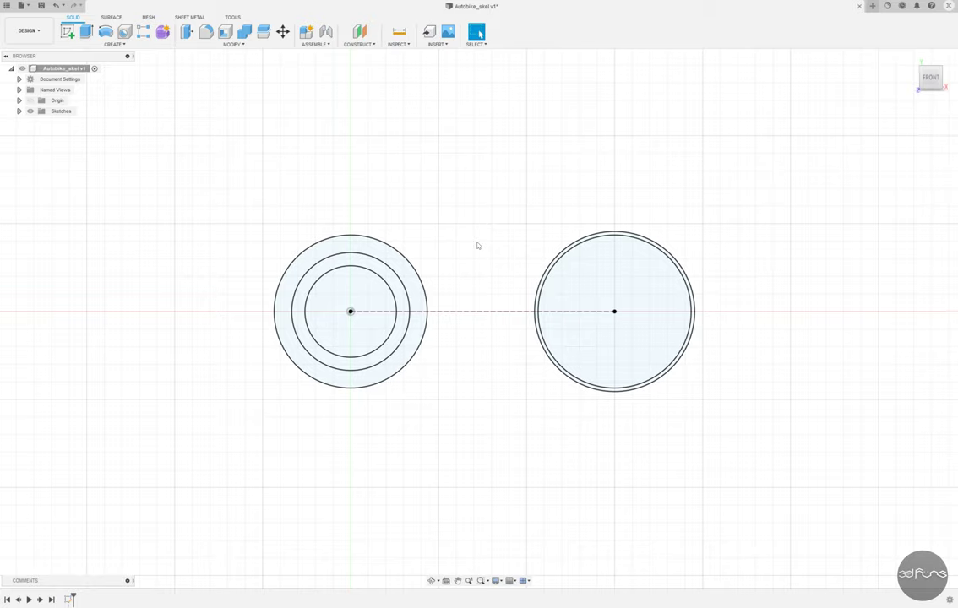
# Step: Reopen the sketch and draw a horizontal line from the front wheel's bottom to the rear wheel
pyautogui.rightClick(70, 599)
pyautogui.click(80, 494)
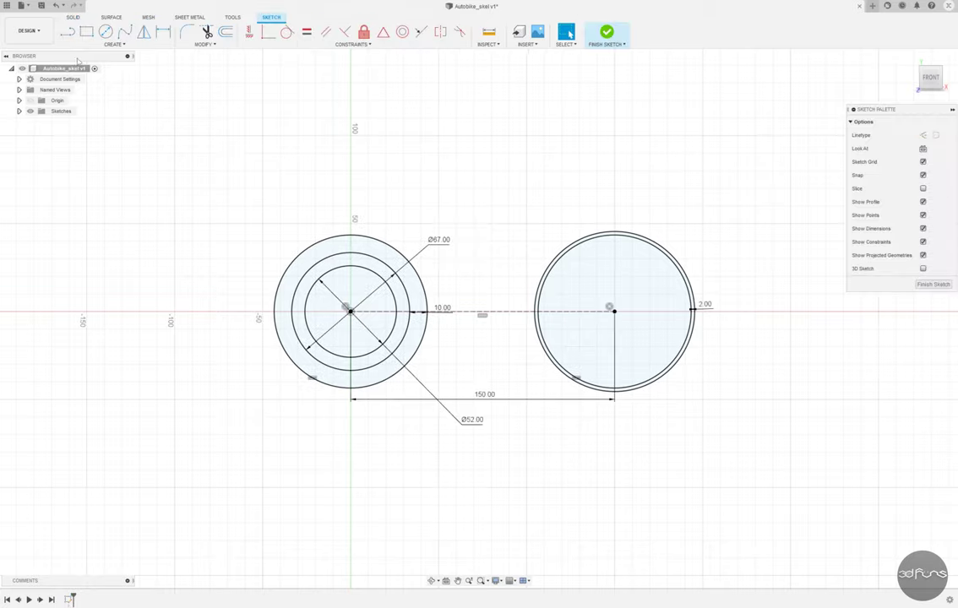
pyautogui.click(381, 367)
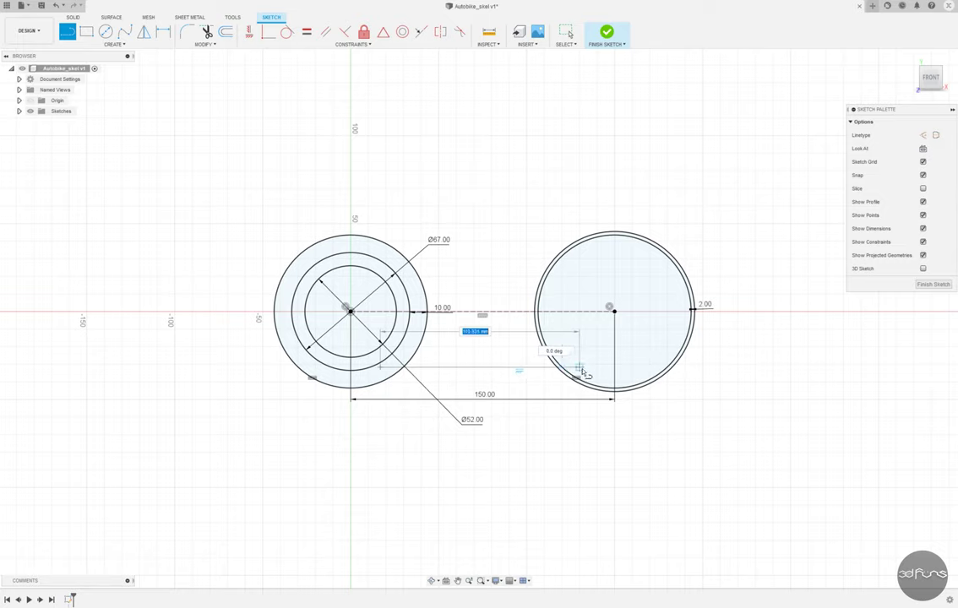
pyautogui.click(565, 372)
pyautogui.scroll(3, 424, 353)
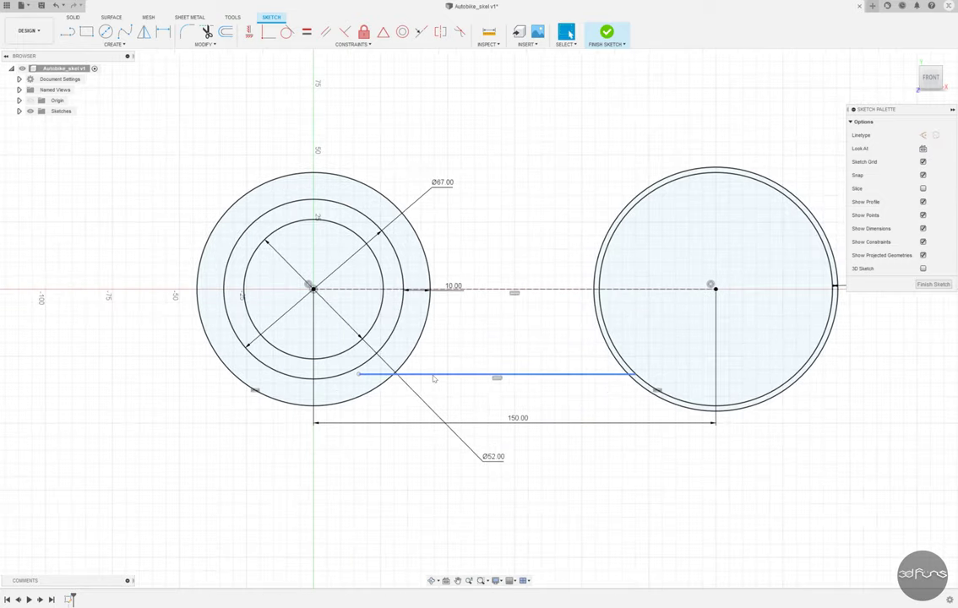
pyautogui.hotkey('ctrl', 'z')
pyautogui.click(336, 376)
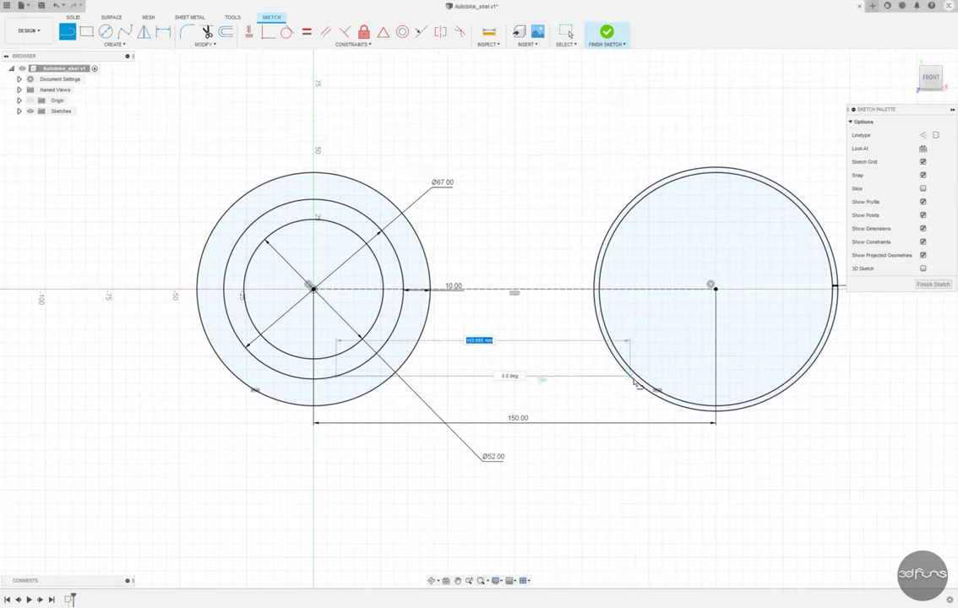
pyautogui.click(637, 377)
pyautogui.press('Escape')
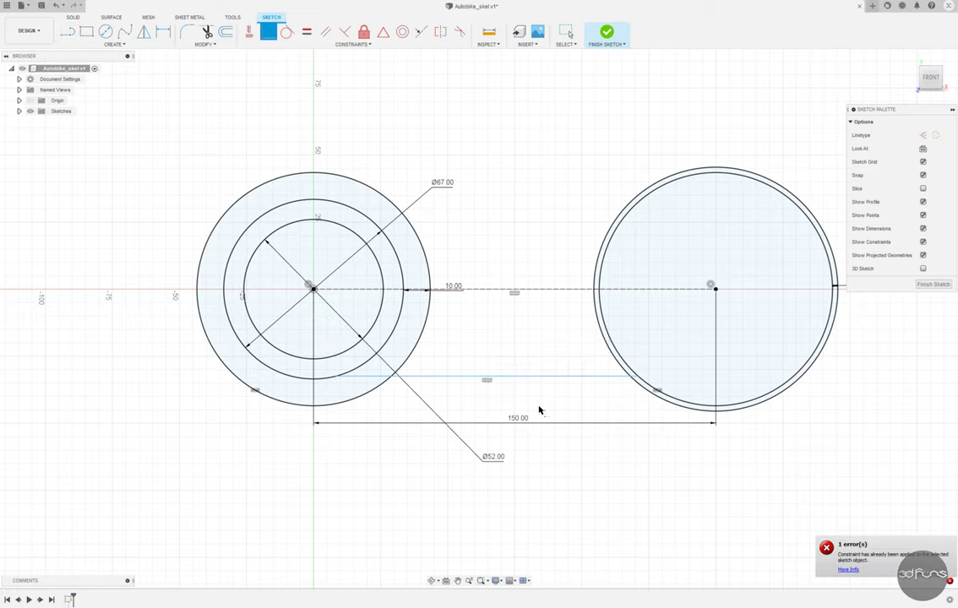
pyautogui.click(644, 380)
pyautogui.click(353, 375)
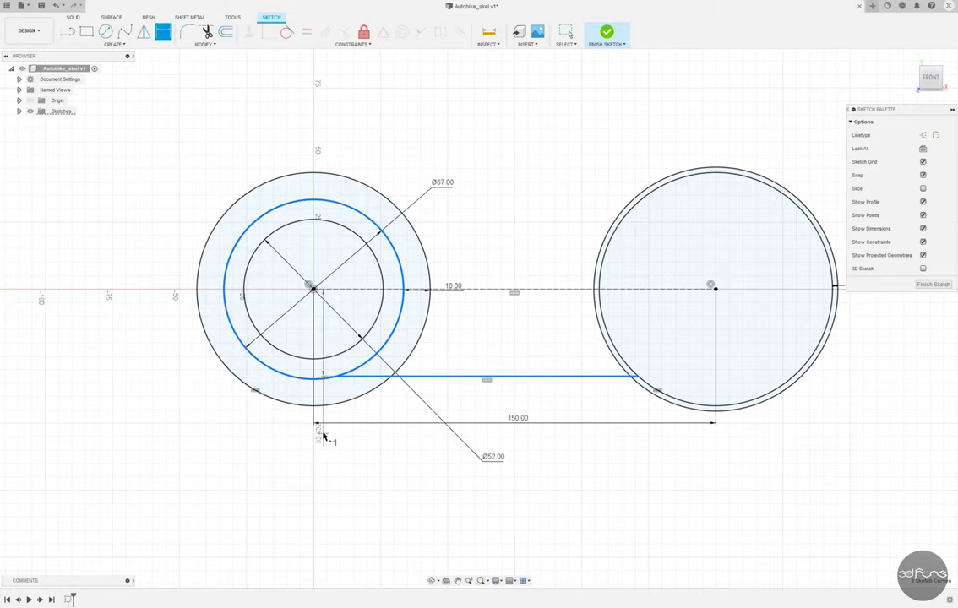
# Step: Draw a short horizontal line at the front circle's bottom and dimension it to 15 mm
pyautogui.press('l')
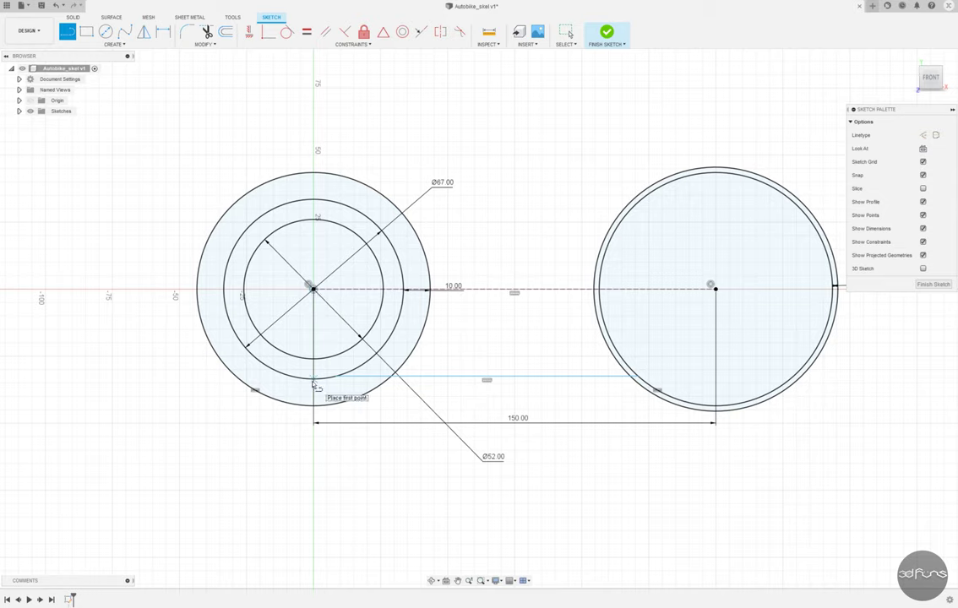
pyautogui.click(314, 380)
pyautogui.click(353, 379)
pyautogui.press('Escape')
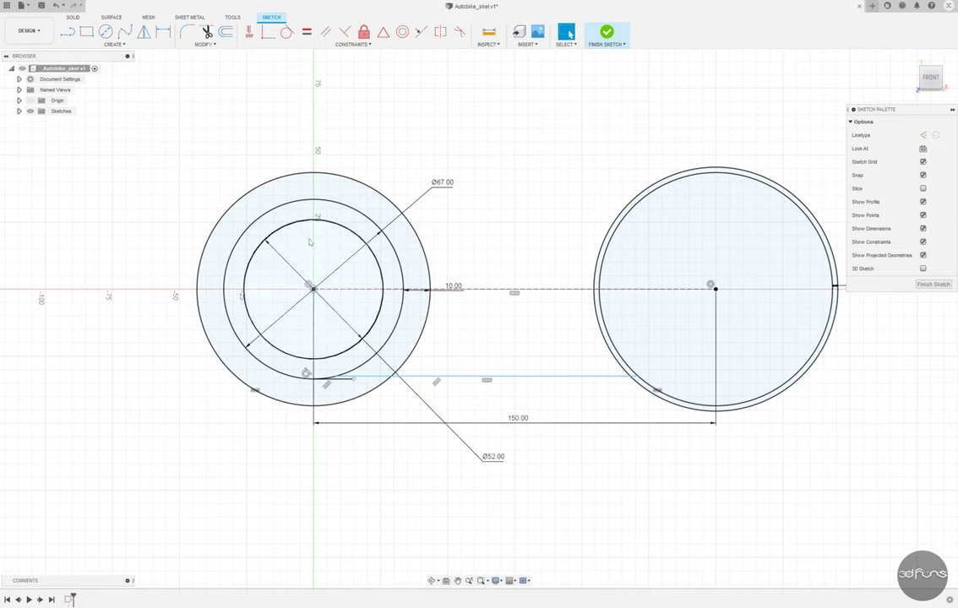
pyautogui.scroll(3, 361, 381)
pyautogui.click(325, 31)
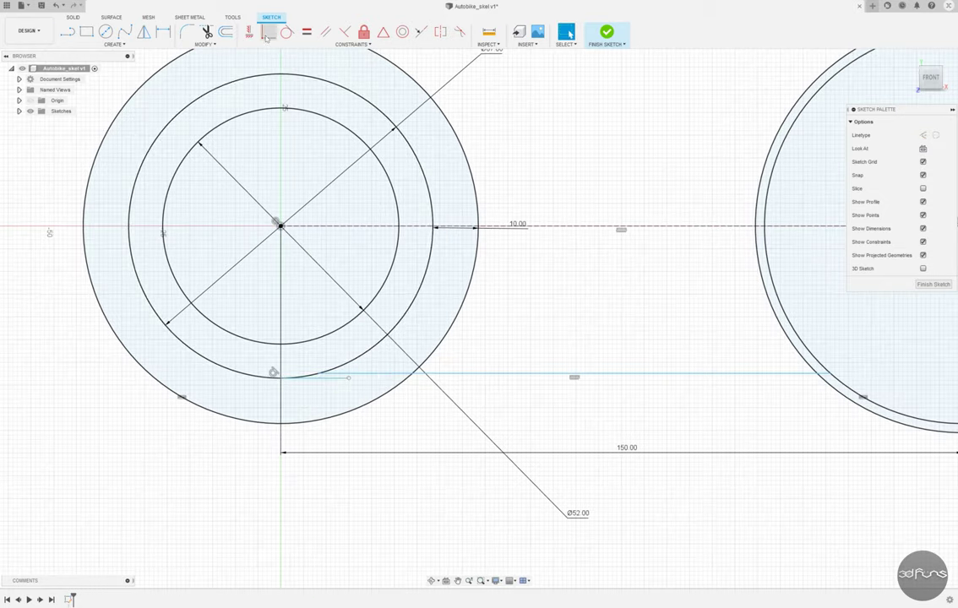
pyautogui.click(333, 378)
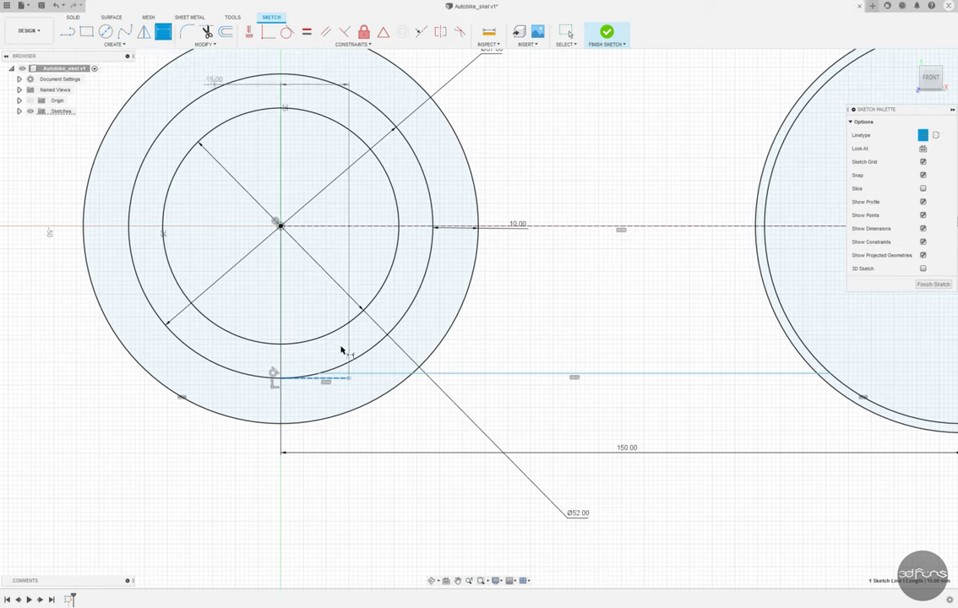
pyautogui.scroll(2, 353, 371)
pyautogui.click(384, 382)
pyautogui.press('Return')
pyautogui.scroll(-5, 460, 411)
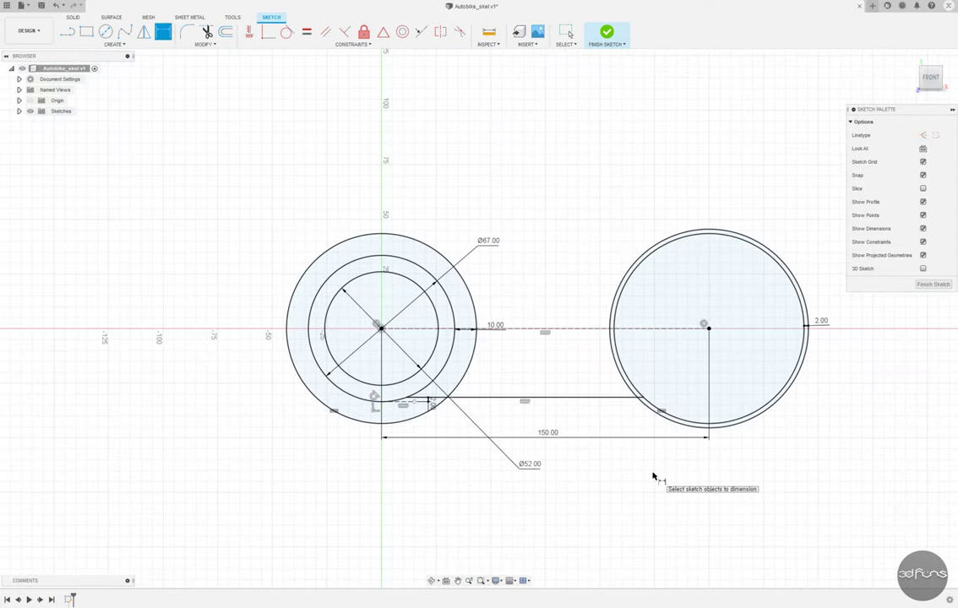
# Step: Close the wheel sketch and begin a new sketch so the origin planes appear
pyautogui.click(607, 34)
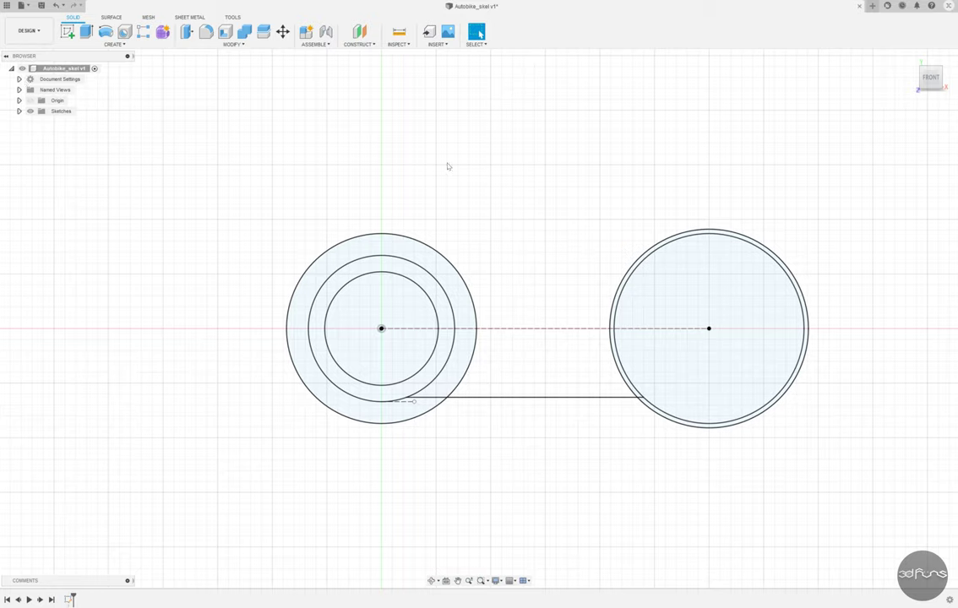
pyautogui.click(67, 31)
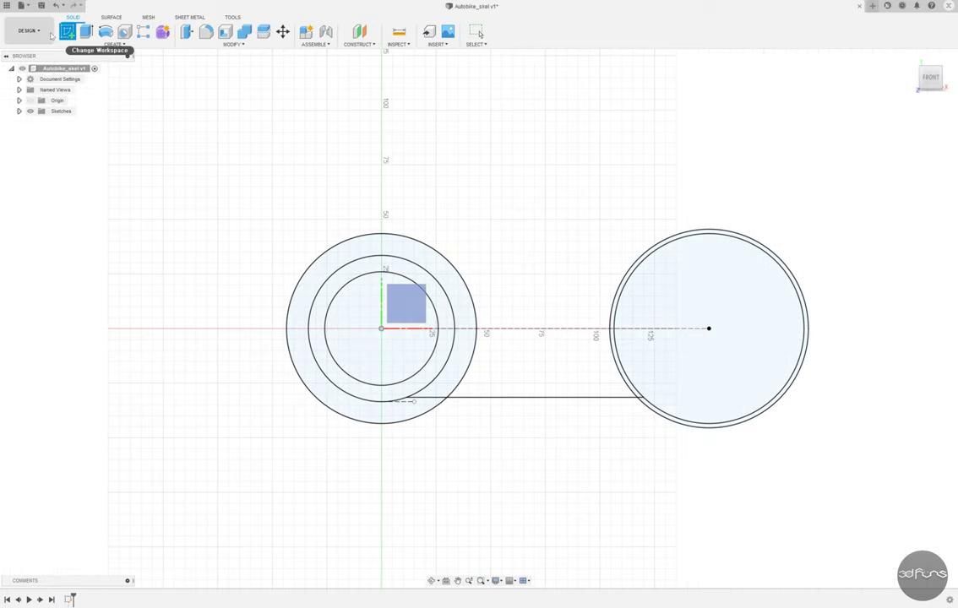
# Step: On the front plane, draw the angled fork line from the front wheel centre, then finish the sketch
pyautogui.click(387, 330)
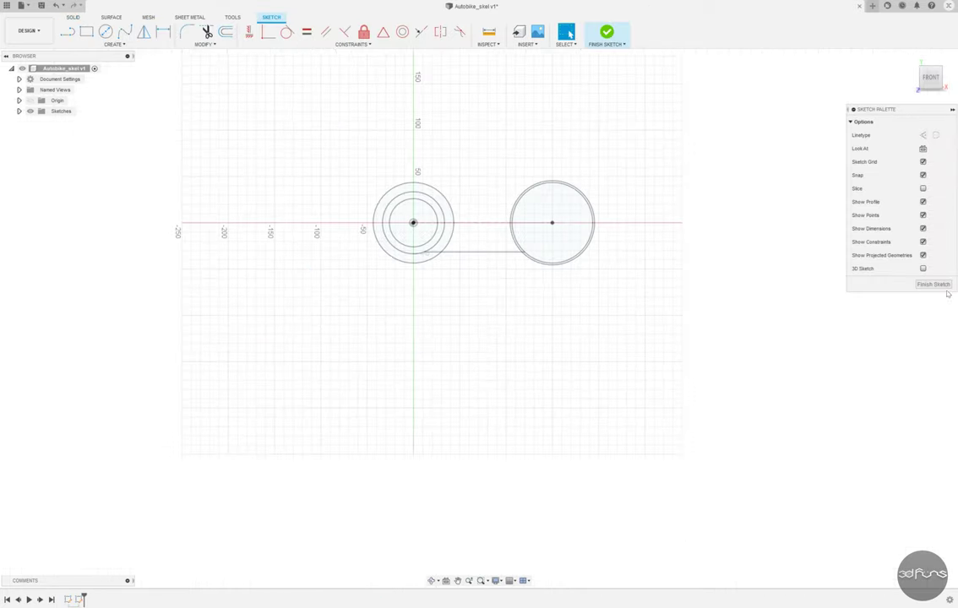
pyautogui.click(67, 31)
pyautogui.click(413, 222)
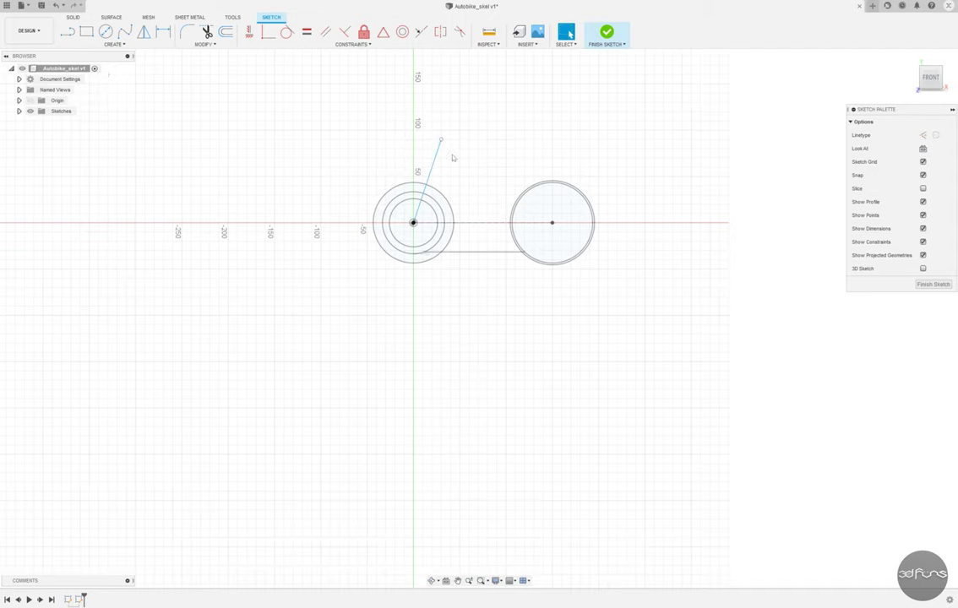
pyautogui.scroll(3, 403, 207)
pyautogui.press('l')
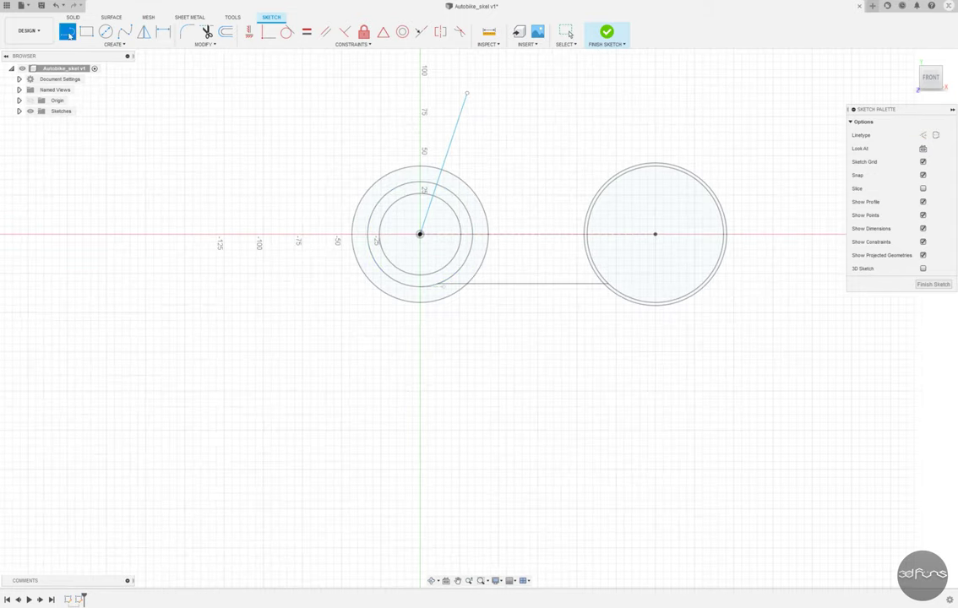
pyautogui.click(420, 234)
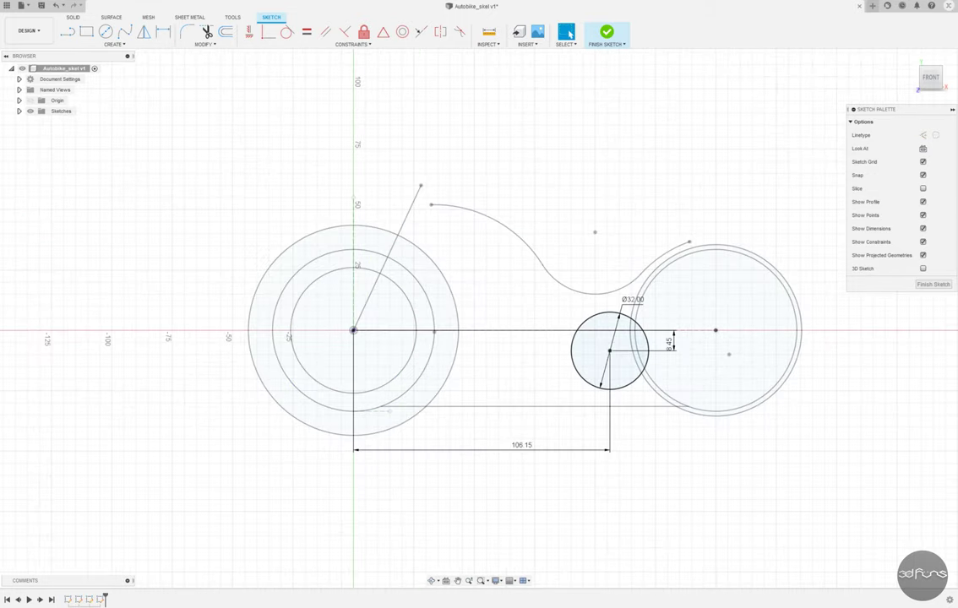
pyautogui.click(612, 35)
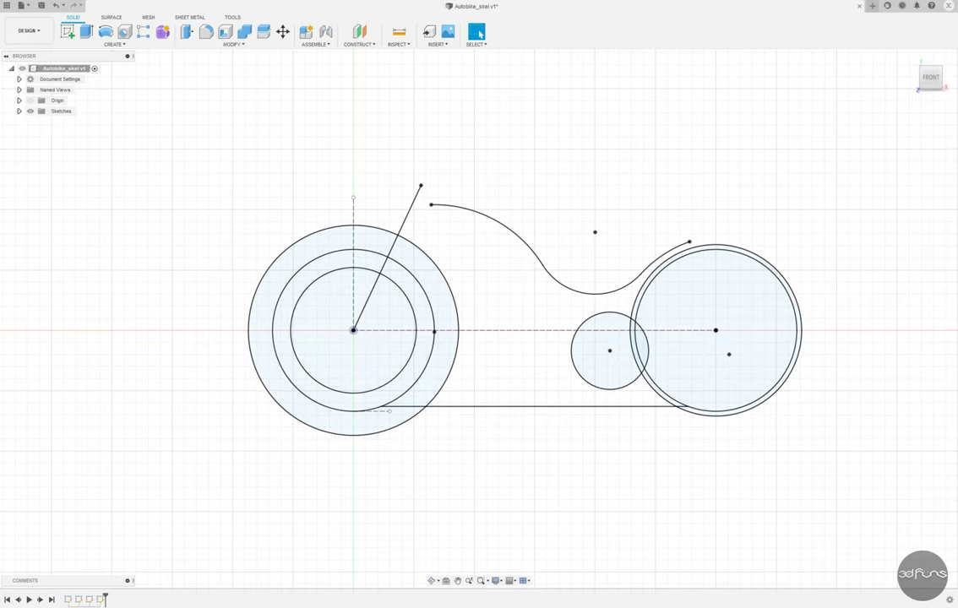
# Step: Edit the sketch, draw a long line up to the right, constrain it parallel to the fork line, and make it construction
pyautogui.doubleClick(374, 305)
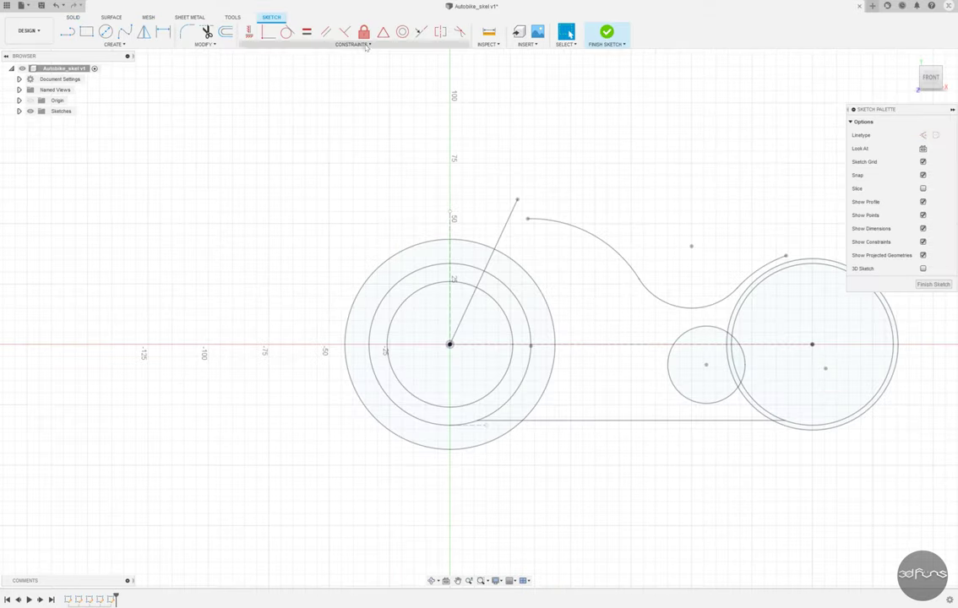
pyautogui.click(69, 32)
pyautogui.click(518, 490)
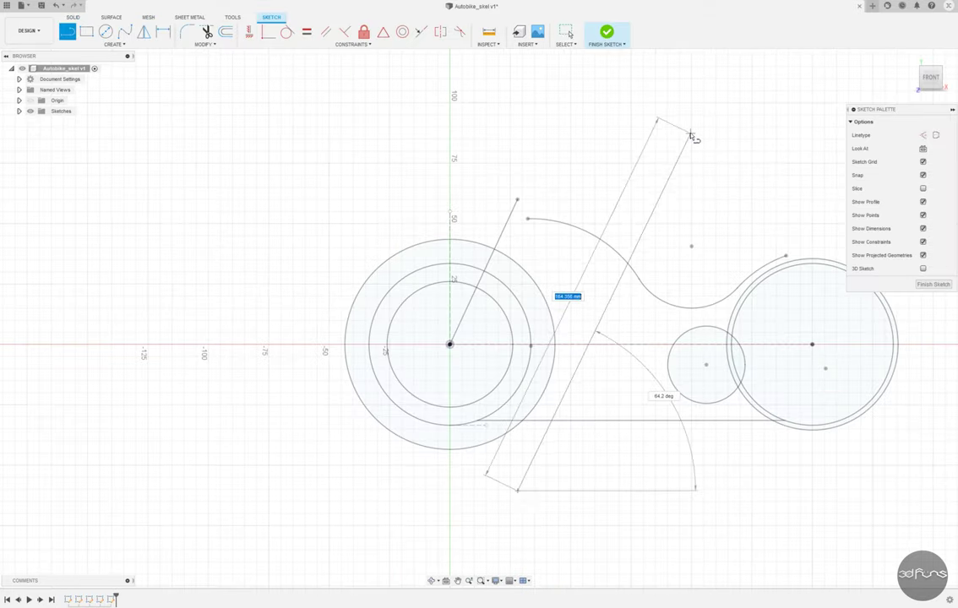
pyautogui.click(690, 133)
pyautogui.click(326, 32)
pyautogui.click(617, 286)
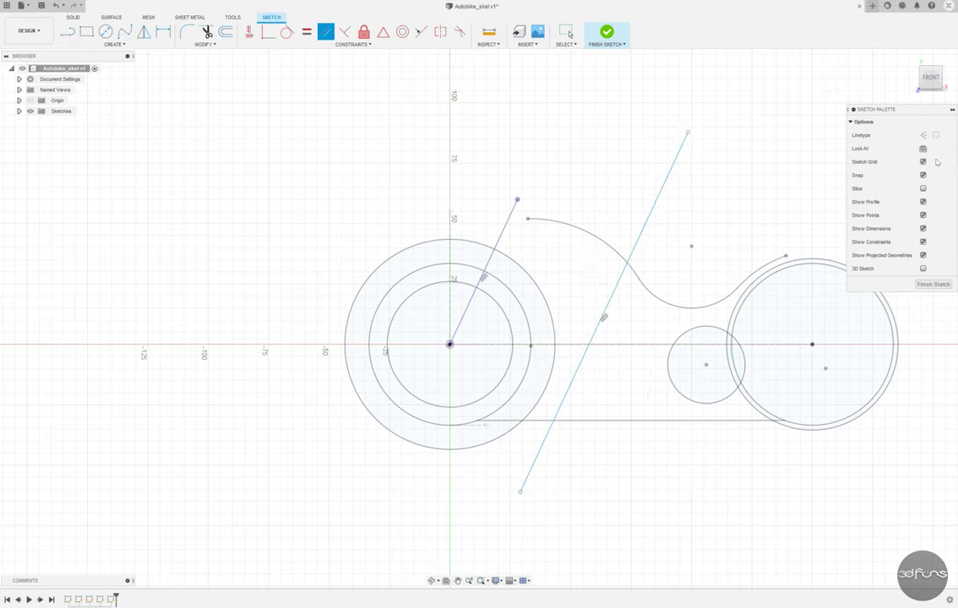
pyautogui.press('Escape')
pyautogui.click(591, 338)
pyautogui.click(936, 135)
pyautogui.press('l')
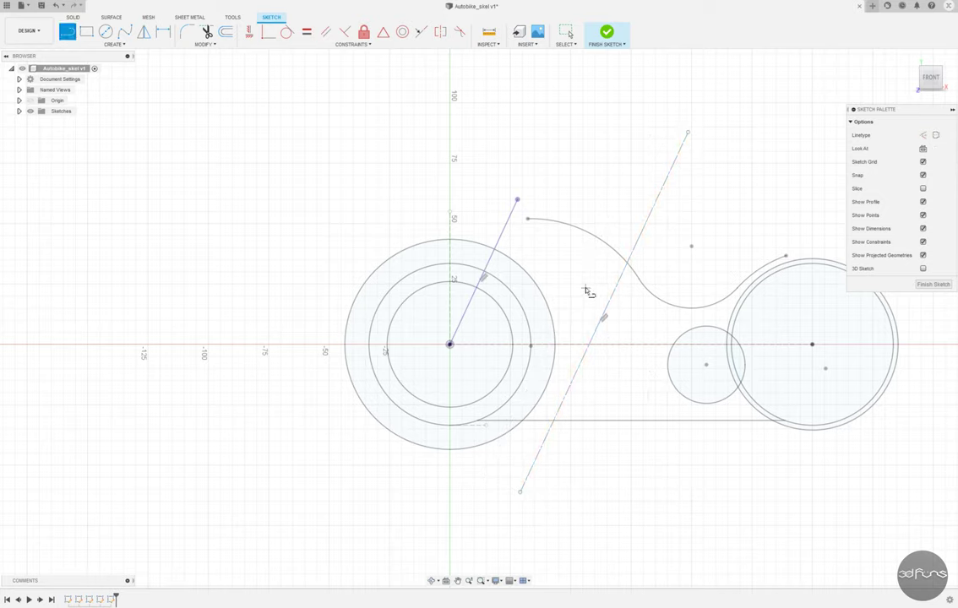
# Step: Draw a short line off the fork line and a closed four-sided plate outline across the construction line
pyautogui.click(505, 230)
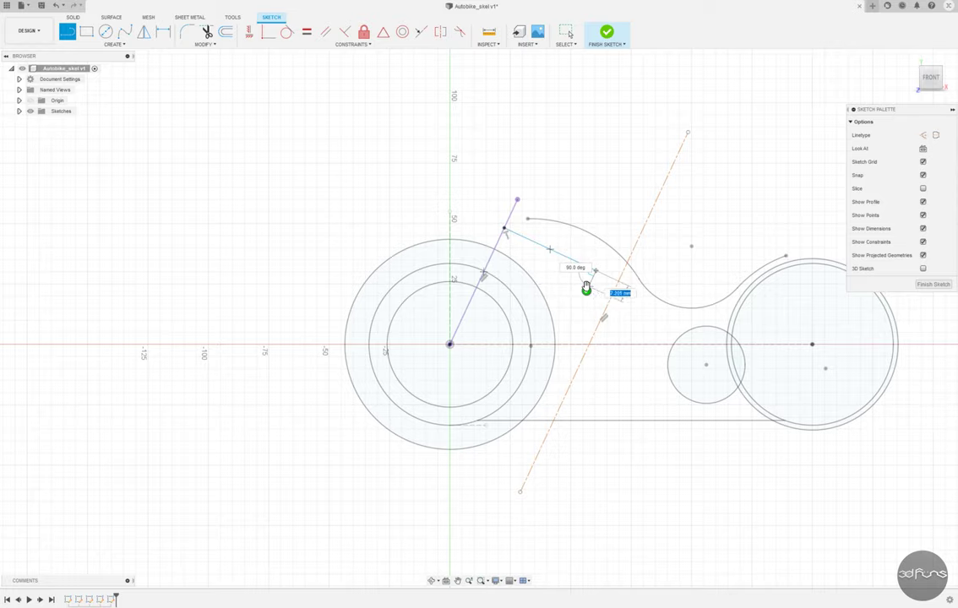
pyautogui.click(592, 273)
pyautogui.scroll(5, 583, 277)
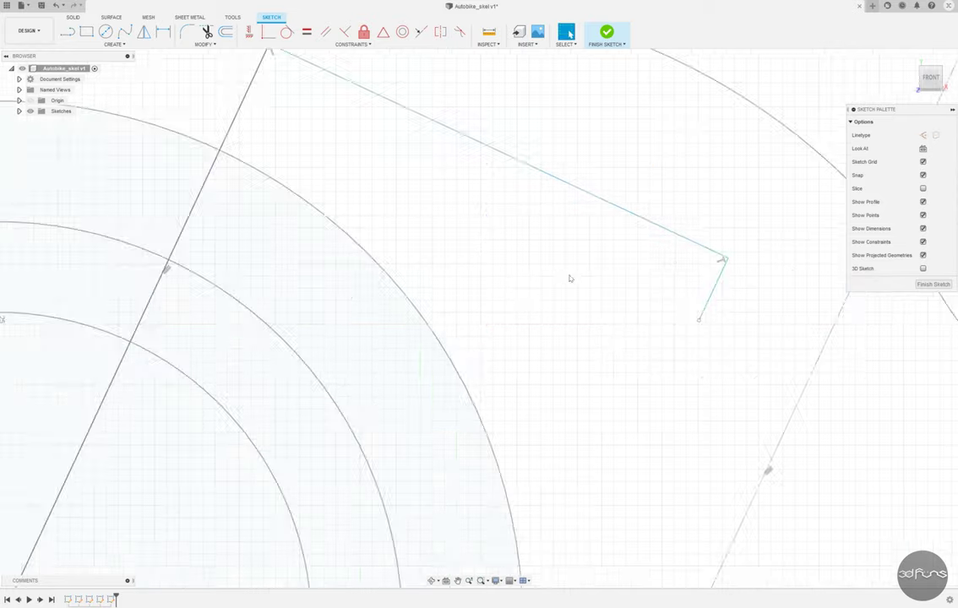
pyautogui.scroll(-3, 568, 278)
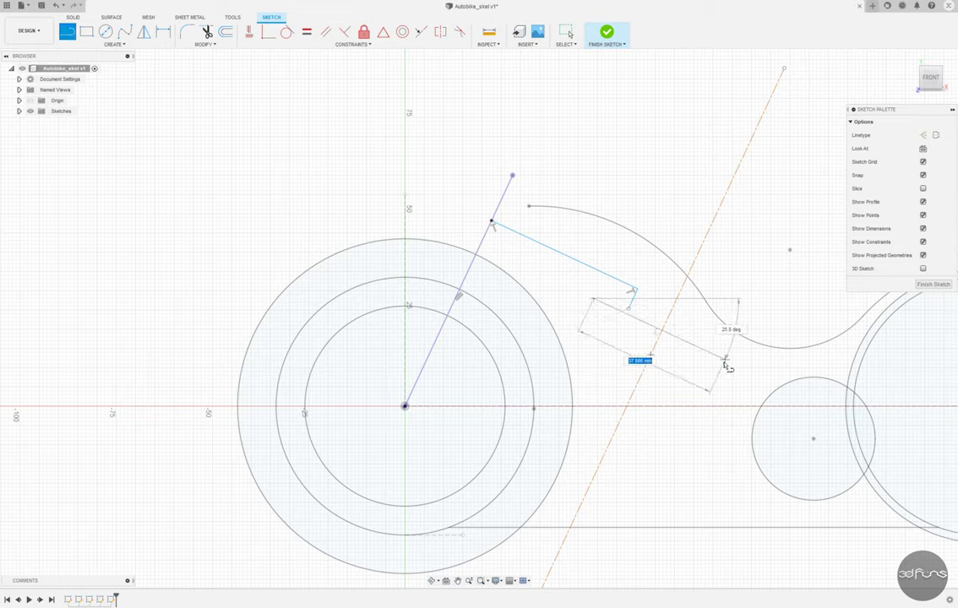
pyautogui.click(724, 361)
pyautogui.click(663, 491)
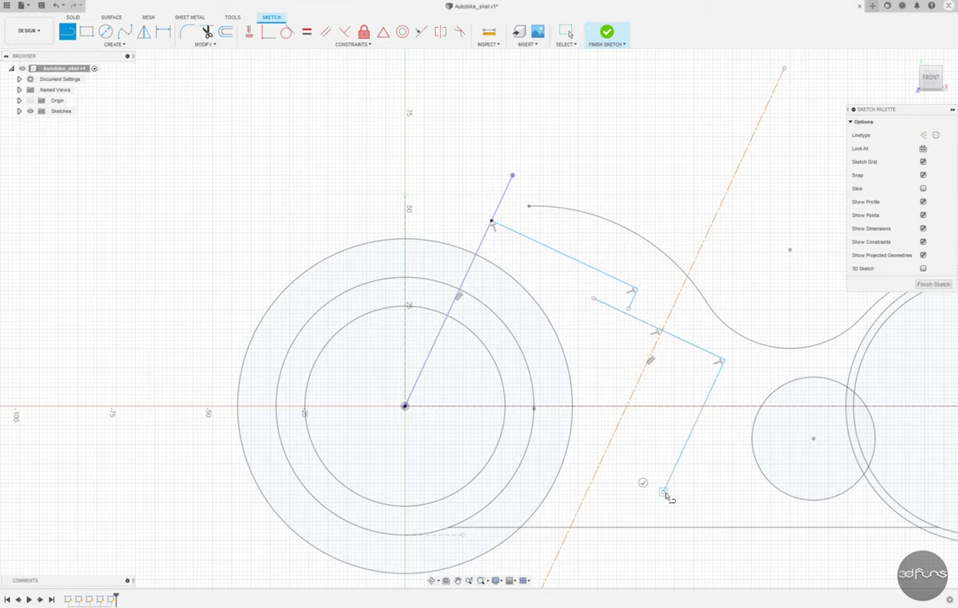
pyautogui.click(517, 425)
pyautogui.click(594, 299)
# Step: Constrain the plate's edge parallel to the construction line
pyautogui.click(326, 32)
pyautogui.click(655, 356)
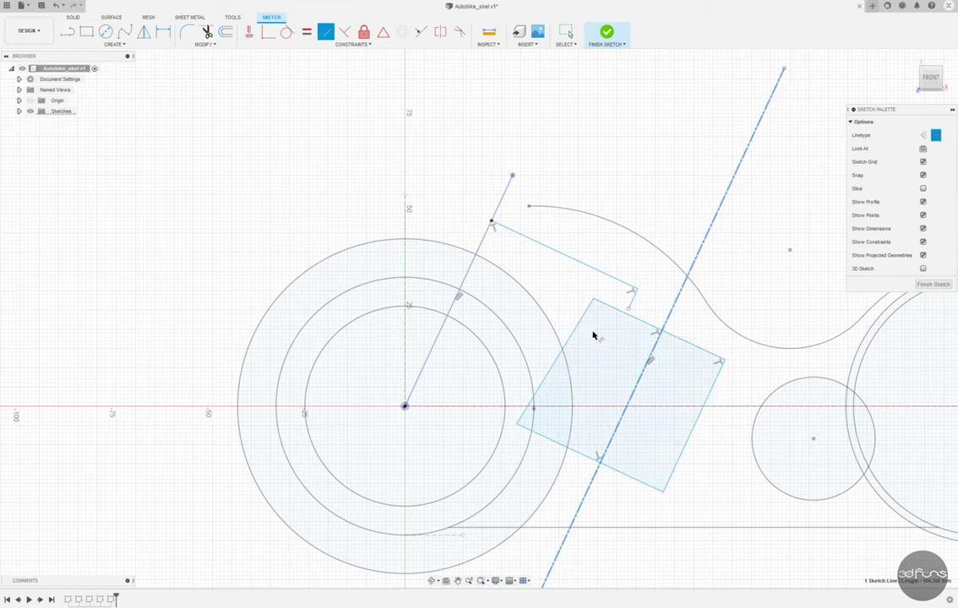
pyautogui.click(614, 453)
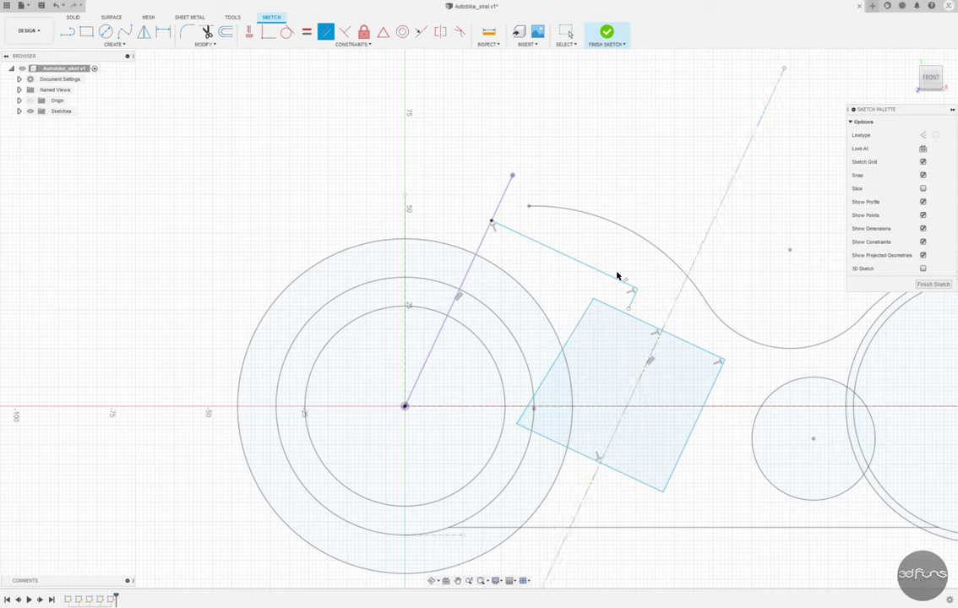
pyautogui.click(680, 288)
pyautogui.click(578, 326)
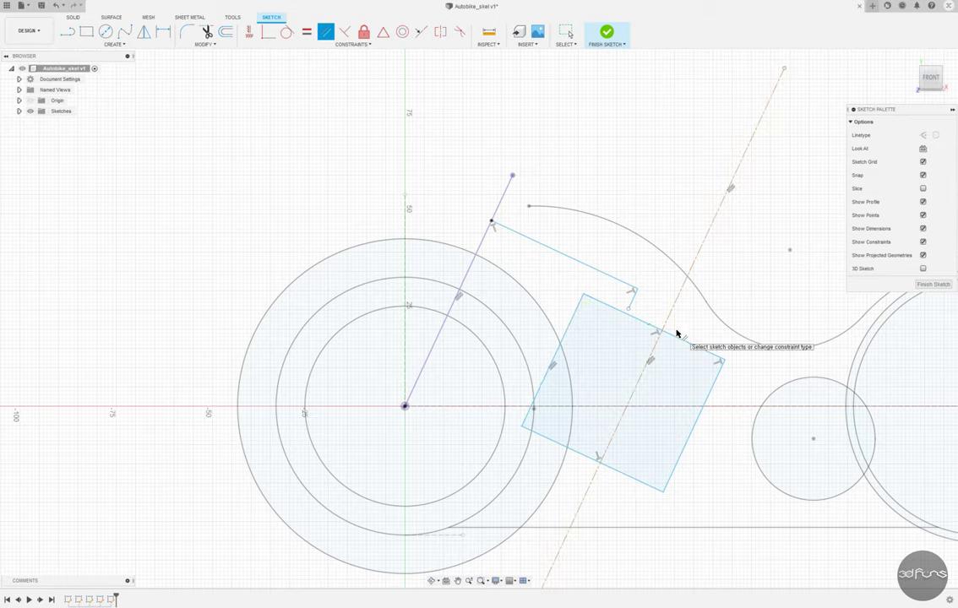
# Step: Make the rectangle symmetric about the slanted construction line, with one corner coincident on it
pyautogui.click(440, 33)
pyautogui.click(673, 317)
pyautogui.click(616, 353)
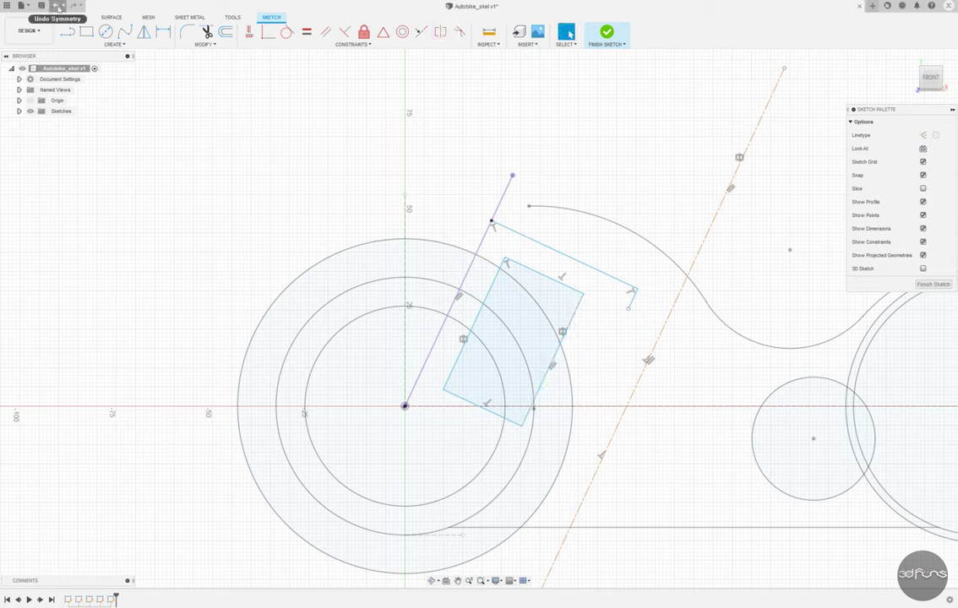
pyautogui.click(59, 7)
pyautogui.click(440, 32)
pyautogui.click(577, 293)
pyautogui.click(730, 365)
pyautogui.click(674, 314)
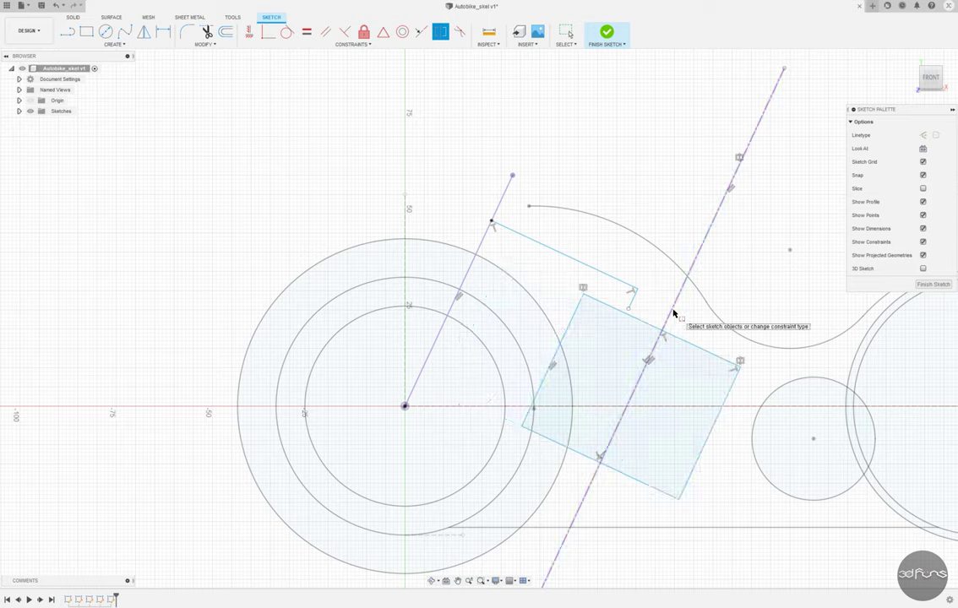
pyautogui.click(268, 32)
pyautogui.click(480, 246)
pyautogui.click(490, 224)
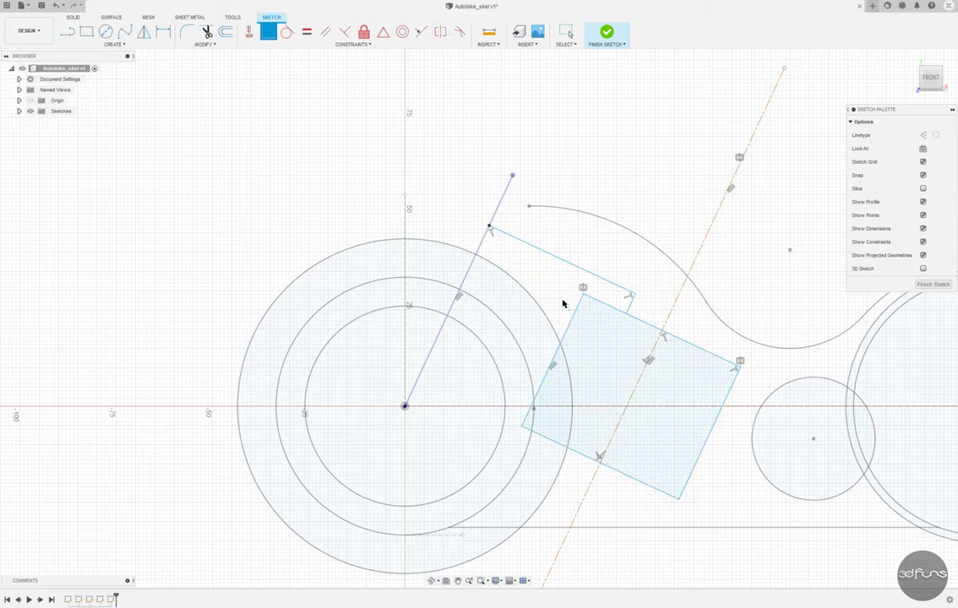
# Step: Dimension the rectangle: 22.50 bottom edge, the short end segment, and 23.80 right edge
pyautogui.click(163, 32)
pyautogui.click(583, 455)
pyautogui.click(594, 478)
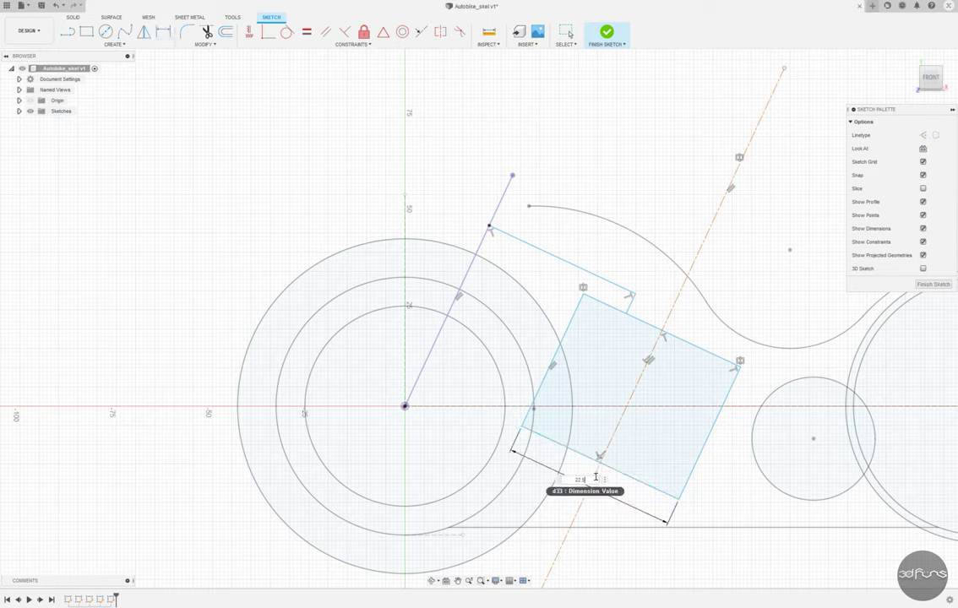
pyautogui.press('Return')
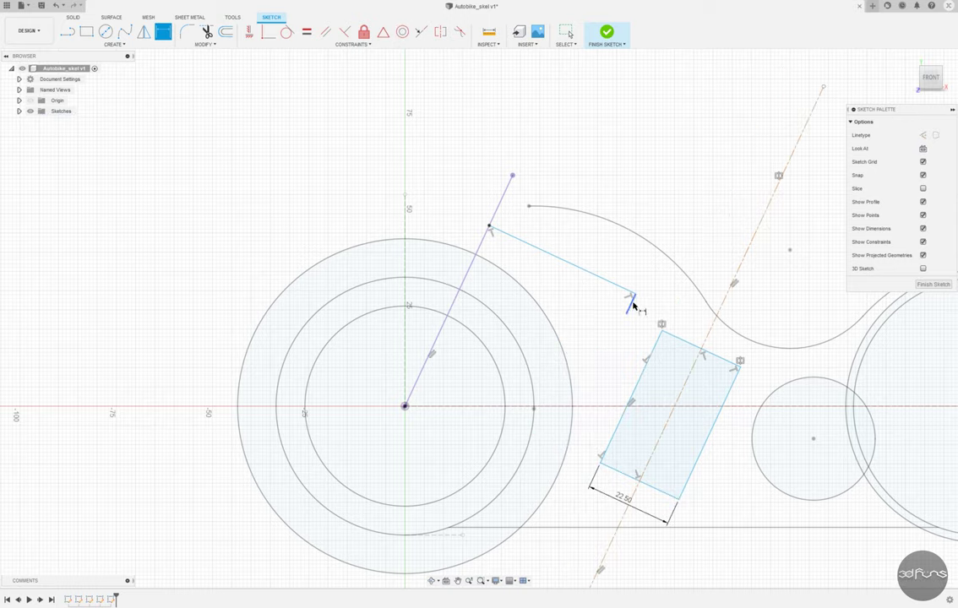
pyautogui.click(633, 308)
pyautogui.click(639, 318)
pyautogui.press('Return')
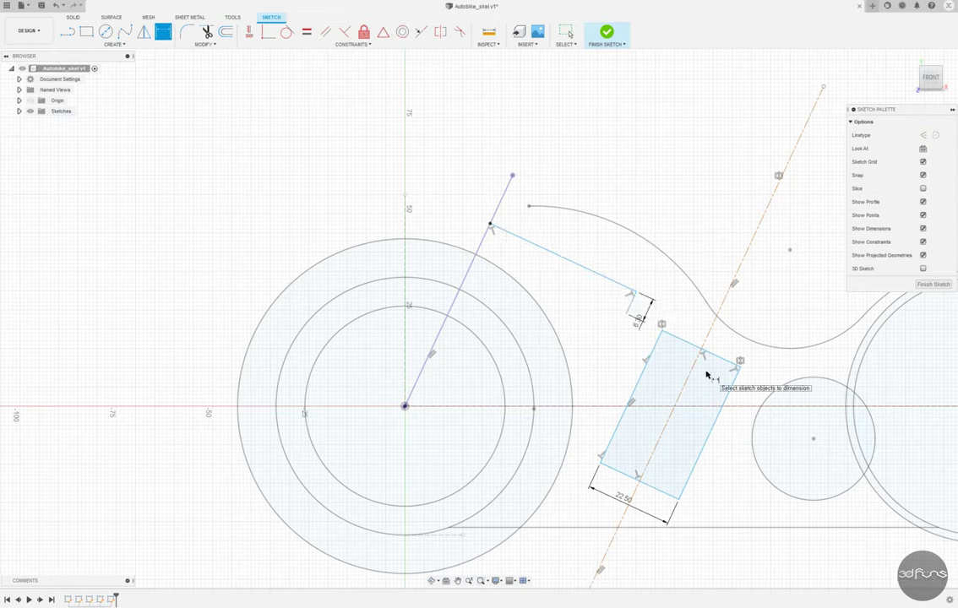
pyautogui.click(712, 432)
pyautogui.click(734, 443)
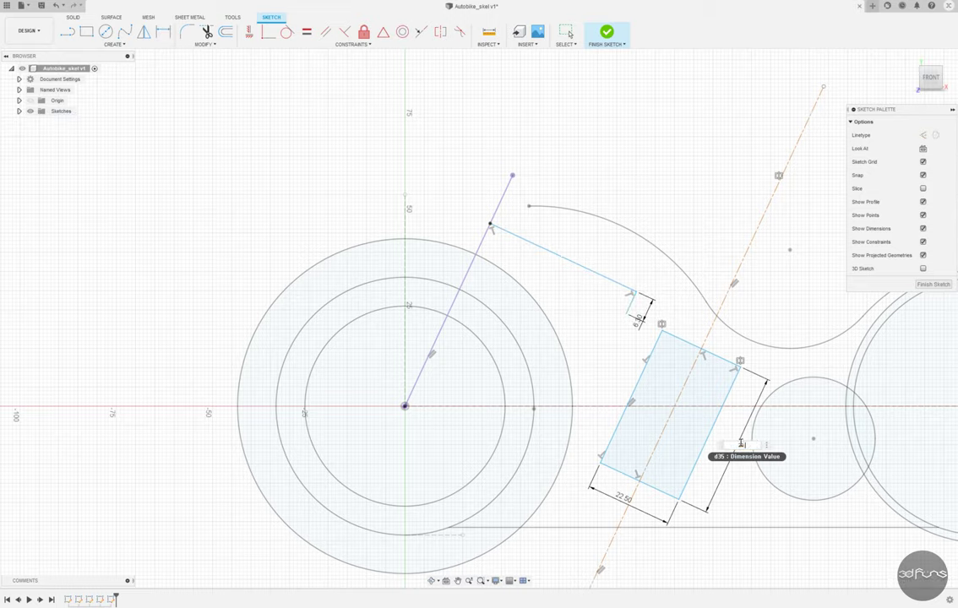
pyautogui.write('23.8')
pyautogui.press('Return')
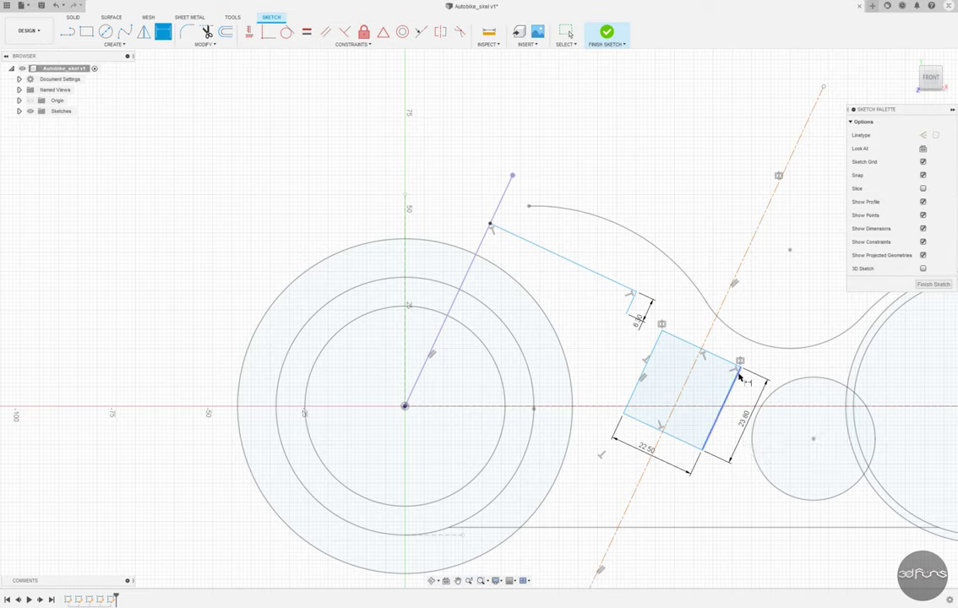
pyautogui.press('Escape')
# Step: Set a 10.10 distance between the slanted construction line and the short end segment
pyautogui.click(163, 31)
pyautogui.click(724, 280)
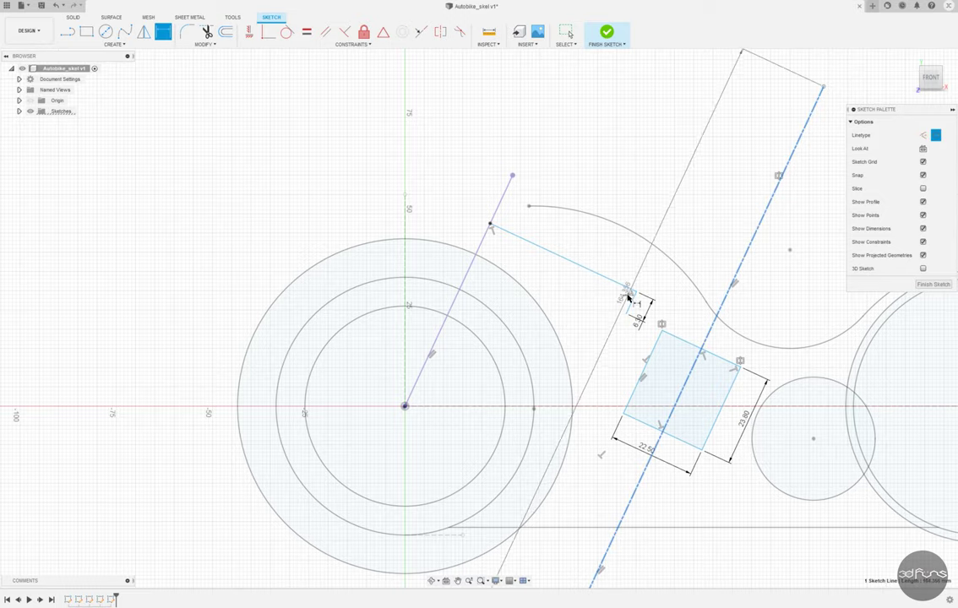
pyautogui.click(630, 304)
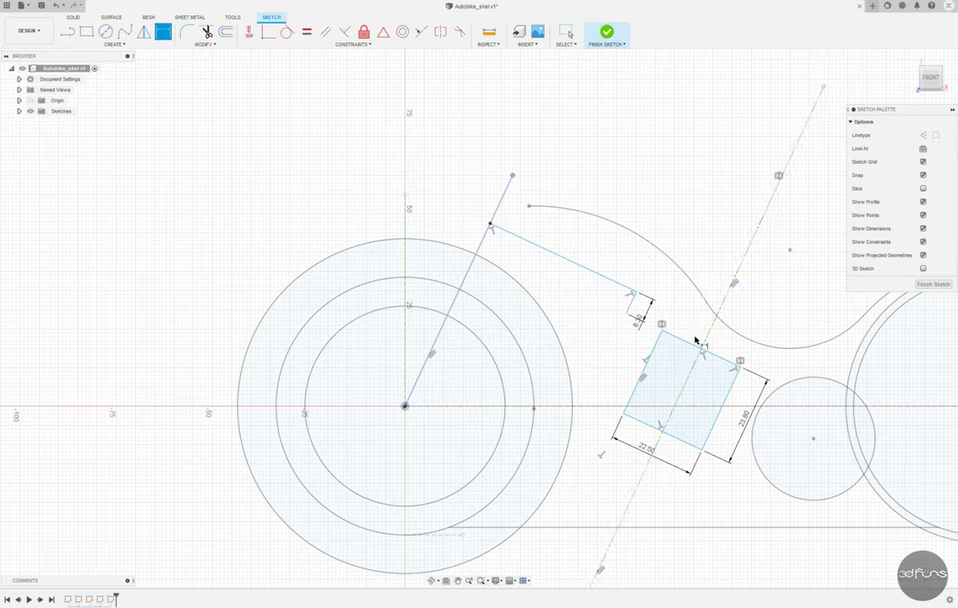
pyautogui.click(702, 309)
pyautogui.write('10.1')
pyautogui.press('Return')
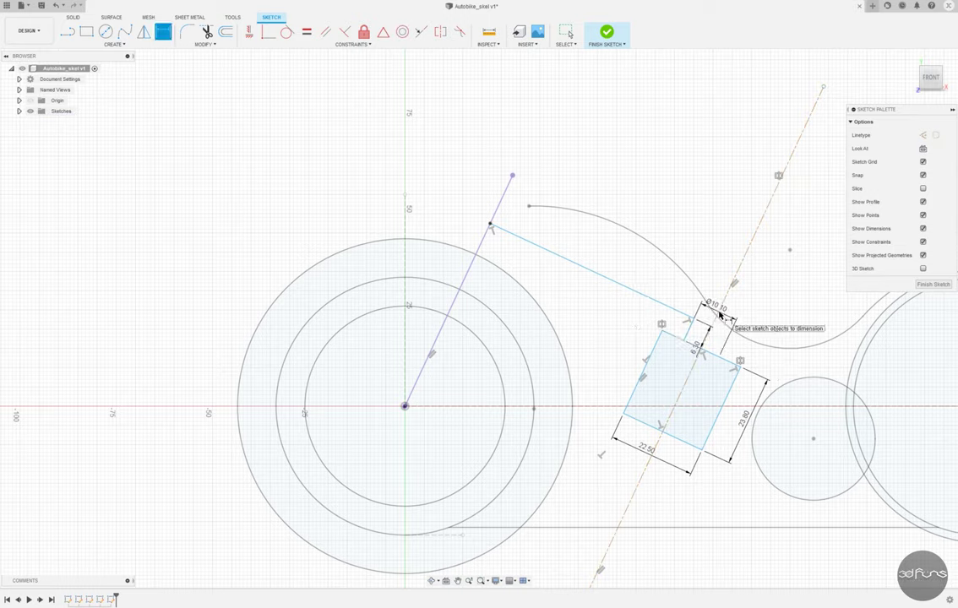
pyautogui.press('Escape')
# Step: Locate the segment end 64.84 horizontally and 24.78 vertically from the origin
pyautogui.press('d')
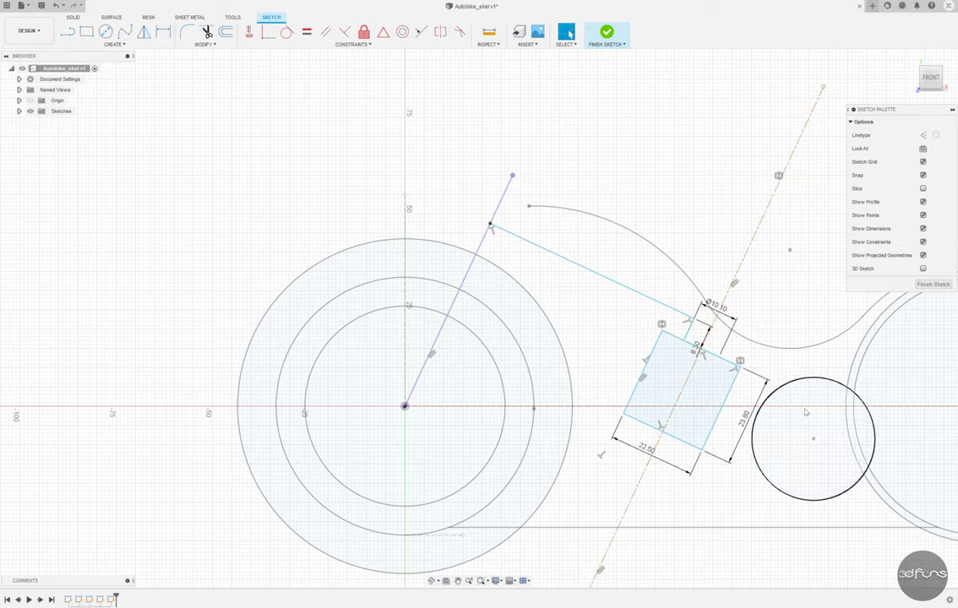
pyautogui.click(693, 324)
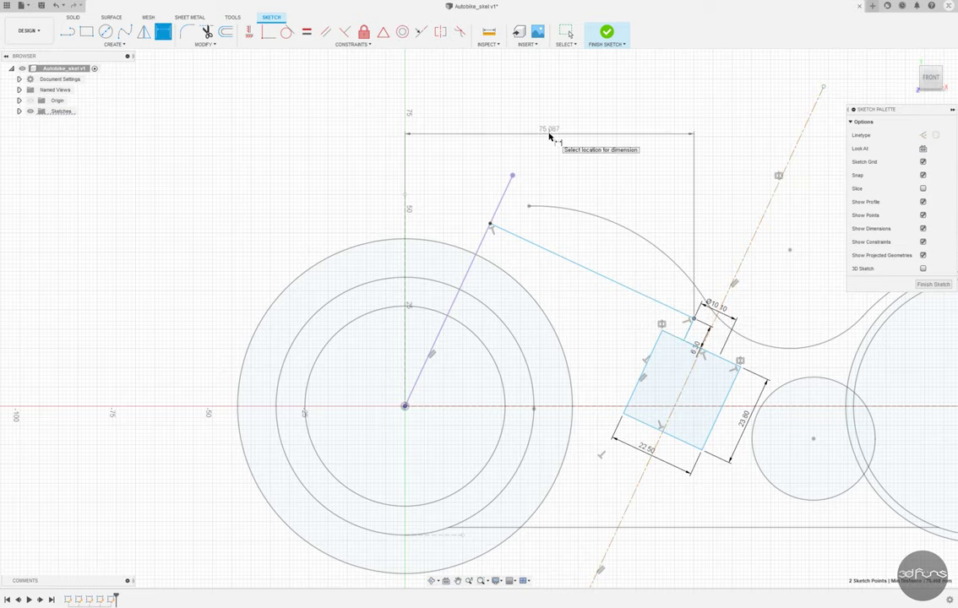
pyautogui.click(552, 145)
pyautogui.write('64.84')
pyautogui.press('Return')
pyautogui.click(655, 406)
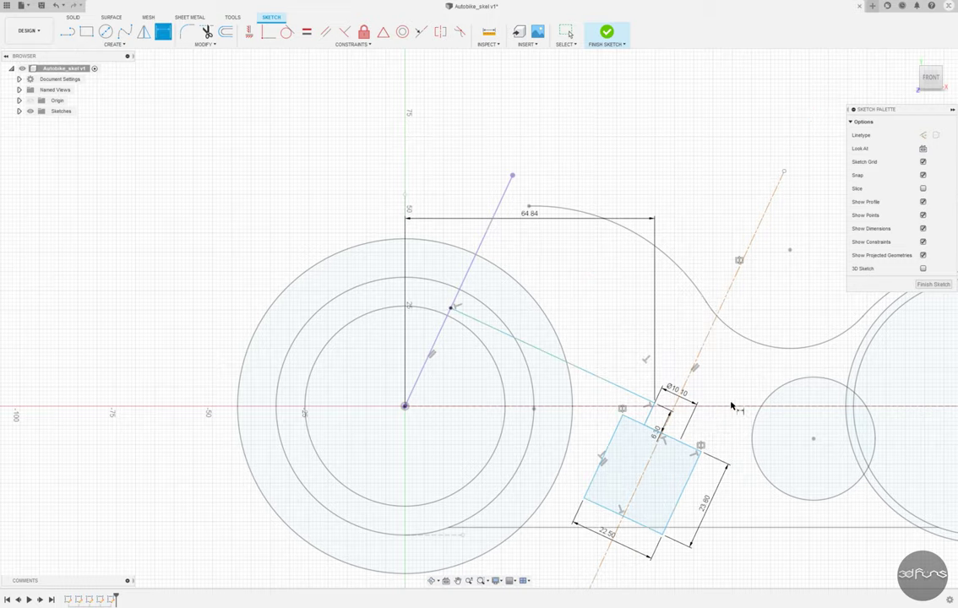
pyautogui.click(733, 408)
pyautogui.click(738, 401)
pyautogui.write('24.78')
pyautogui.press('Return')
pyautogui.press('Escape')
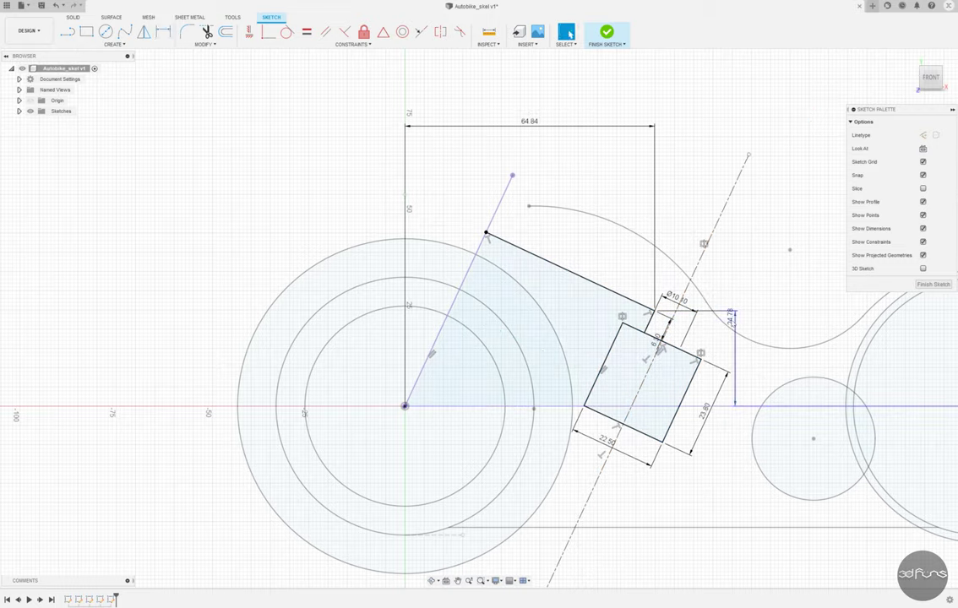
# Step: Finish the sketch and start a new sketch on Plane1
pyautogui.click(607, 34)
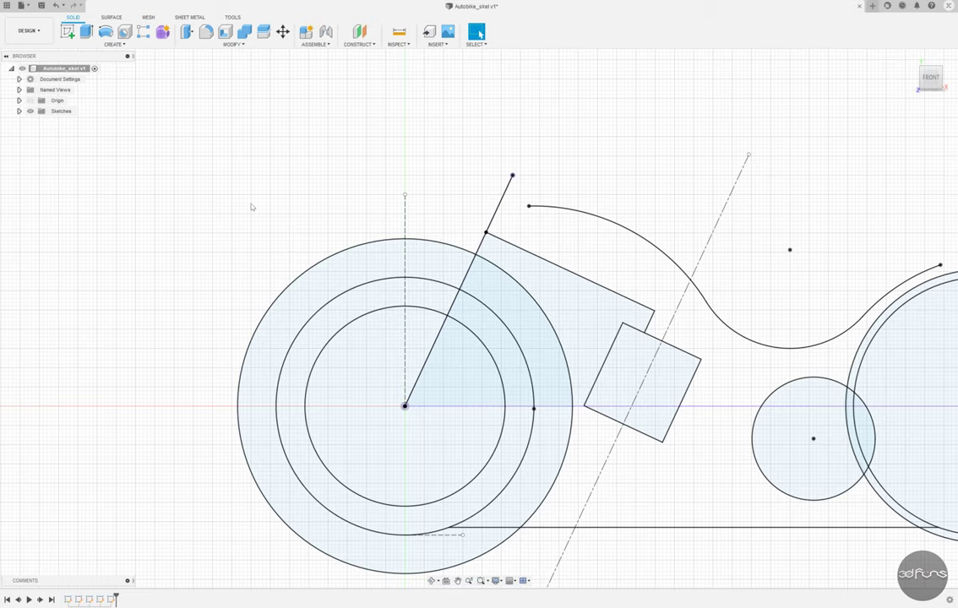
pyautogui.click(19, 110)
pyautogui.click(60, 185)
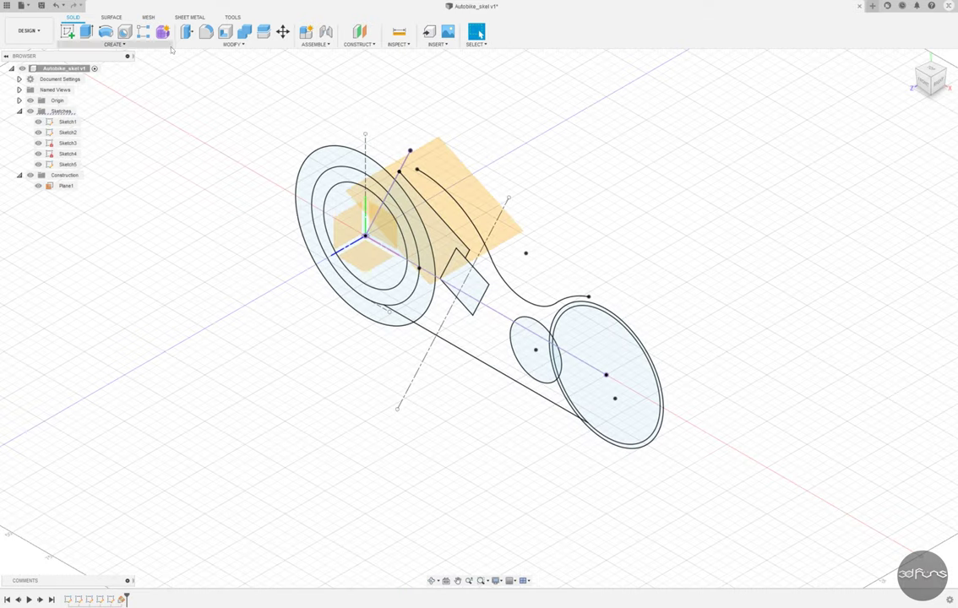
pyautogui.click(68, 31)
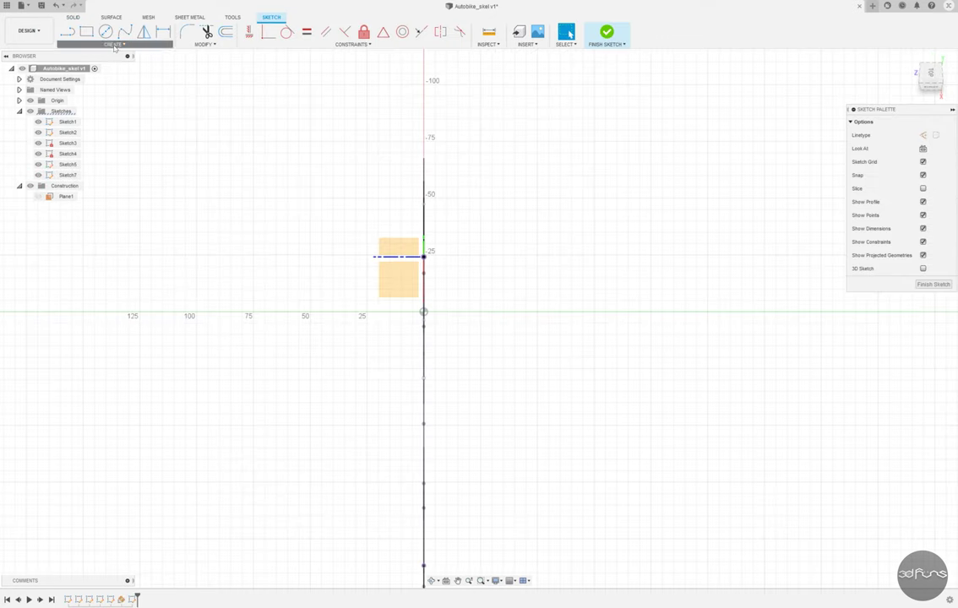
# Step: Project existing geometry, then place circles stacked along the projected vertical axis
pyautogui.click(114, 44)
pyautogui.click(163, 204)
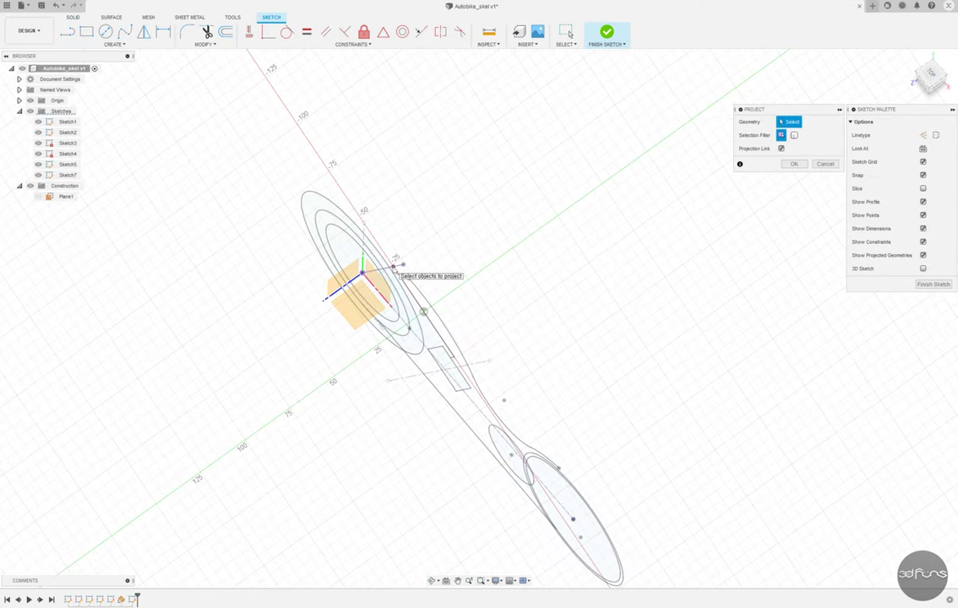
pyautogui.press('c')
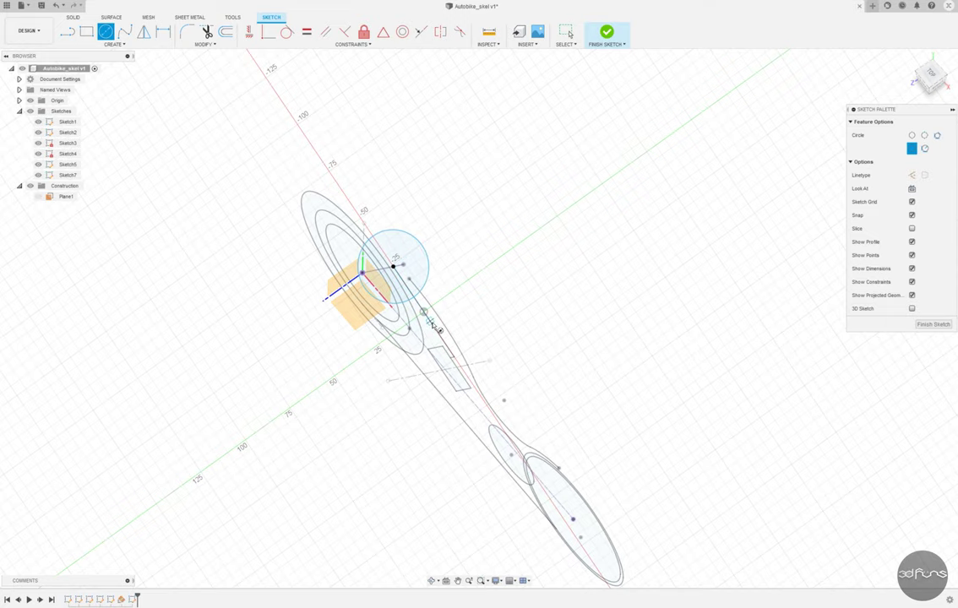
pyautogui.click(932, 88)
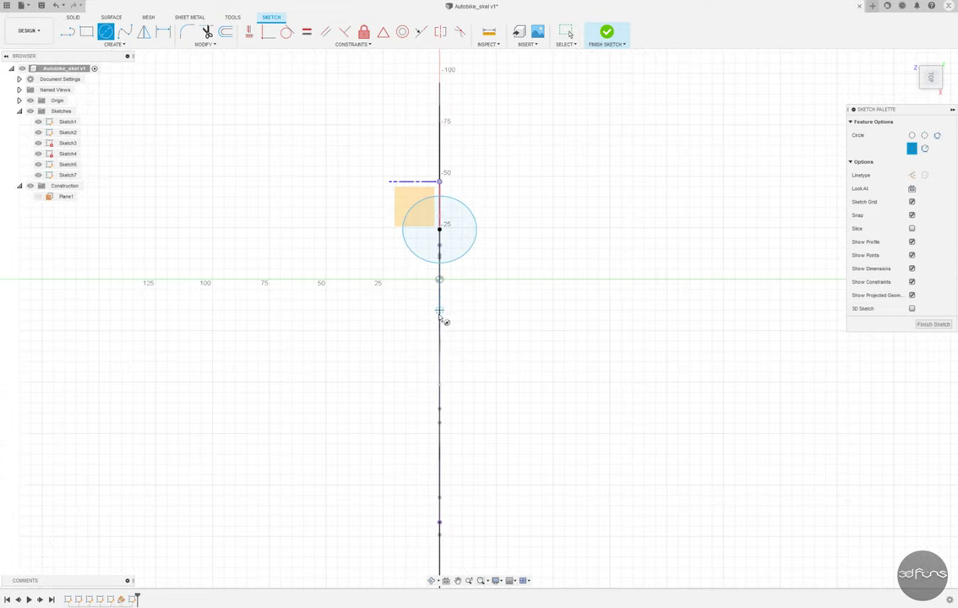
pyautogui.click(439, 310)
pyautogui.click(455, 278)
pyautogui.click(439, 371)
pyautogui.click(473, 352)
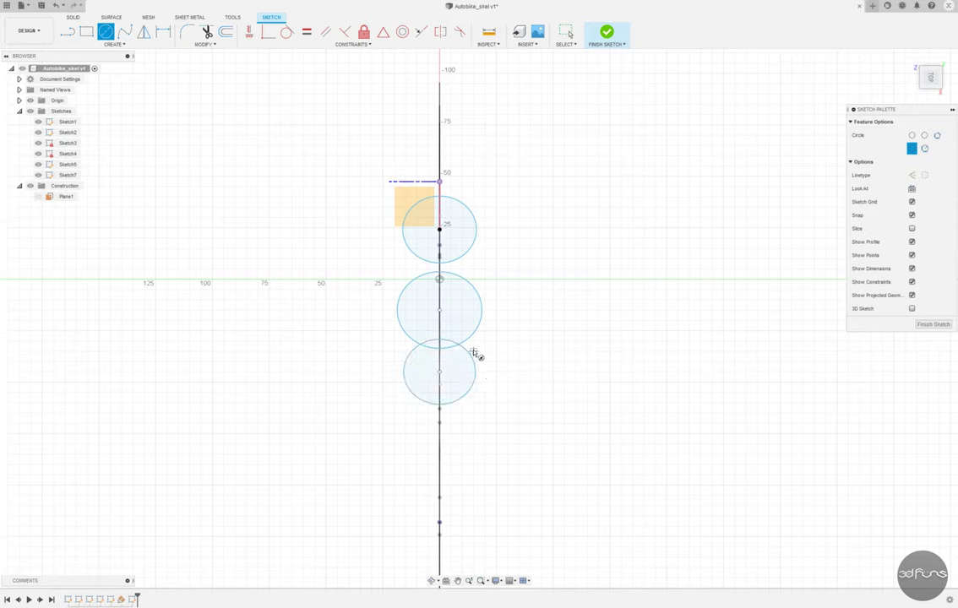
pyautogui.press('Escape')
pyautogui.scroll(2, 439, 349)
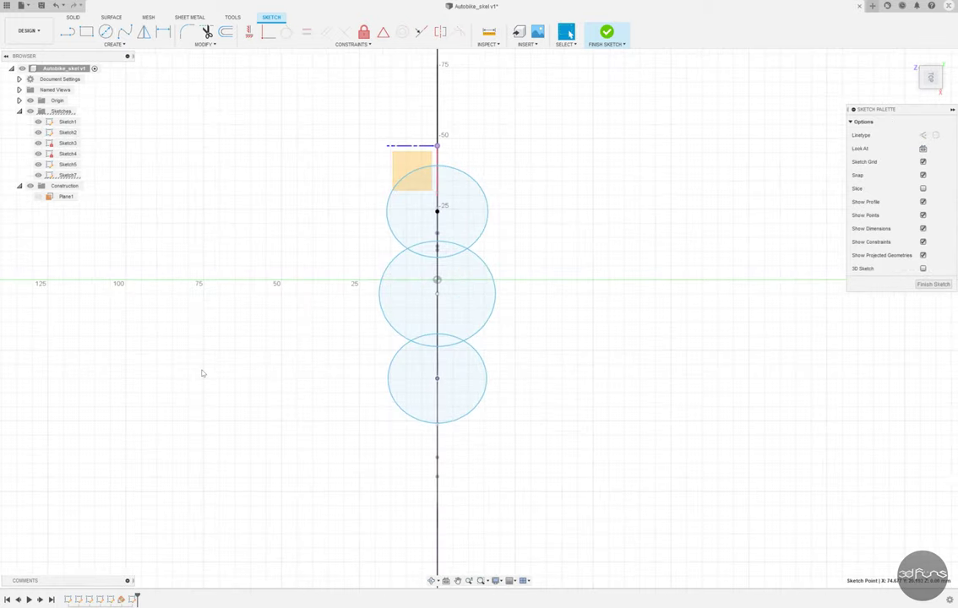
# Step: Dimension the top and bottom circles at Ø27 and the middle circle at Ø24.98
pyautogui.keyDown('shift'); pyautogui.moveTo(522, 196); pyautogui.dragTo(530, 186, button='middle'); pyautogui.keyUp('shift')
pyautogui.click(169, 34)
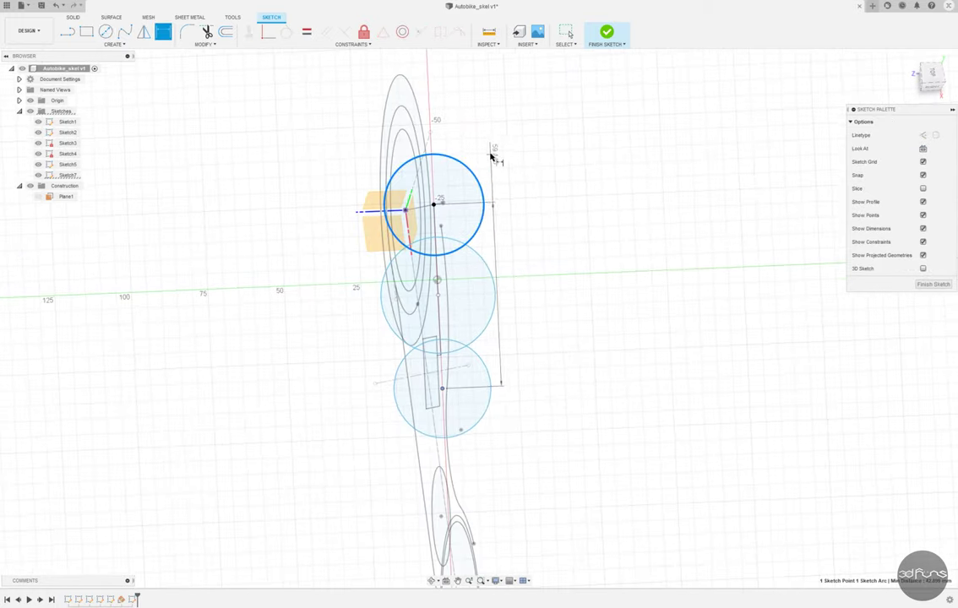
pyautogui.click(463, 174)
pyautogui.click(498, 154)
pyautogui.press('Return')
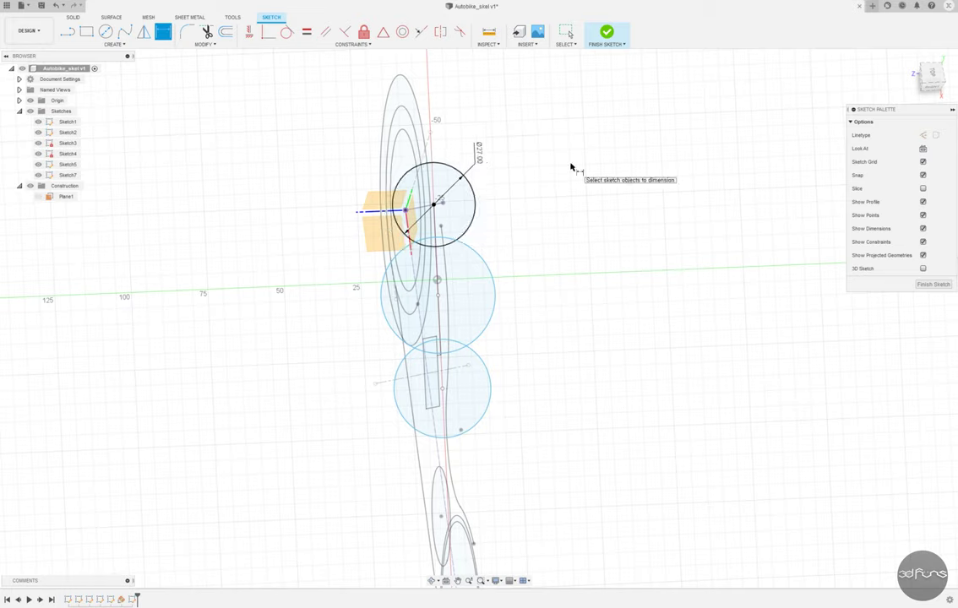
pyautogui.click(496, 435)
pyautogui.click(504, 427)
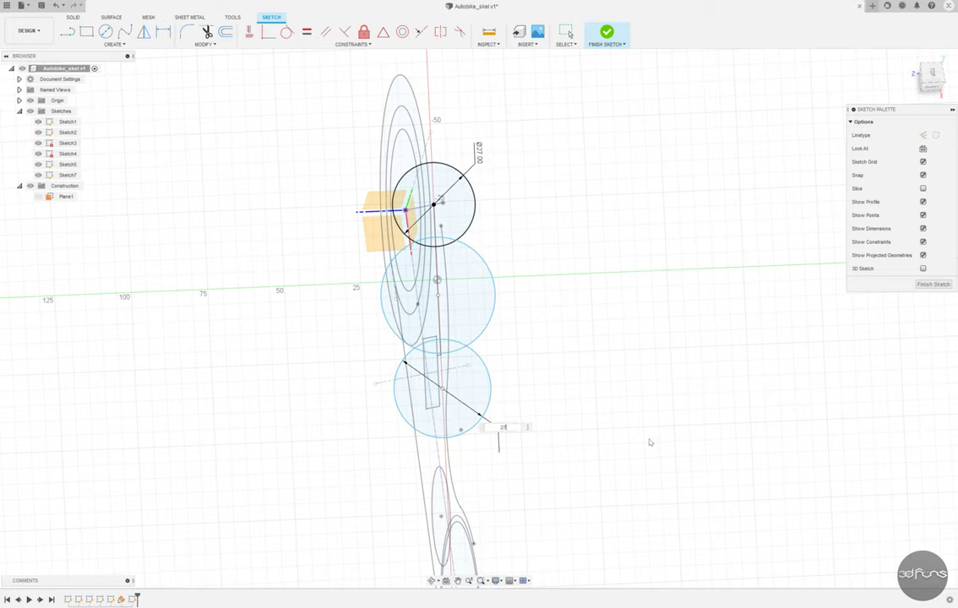
pyautogui.write('27')
pyautogui.press('Return')
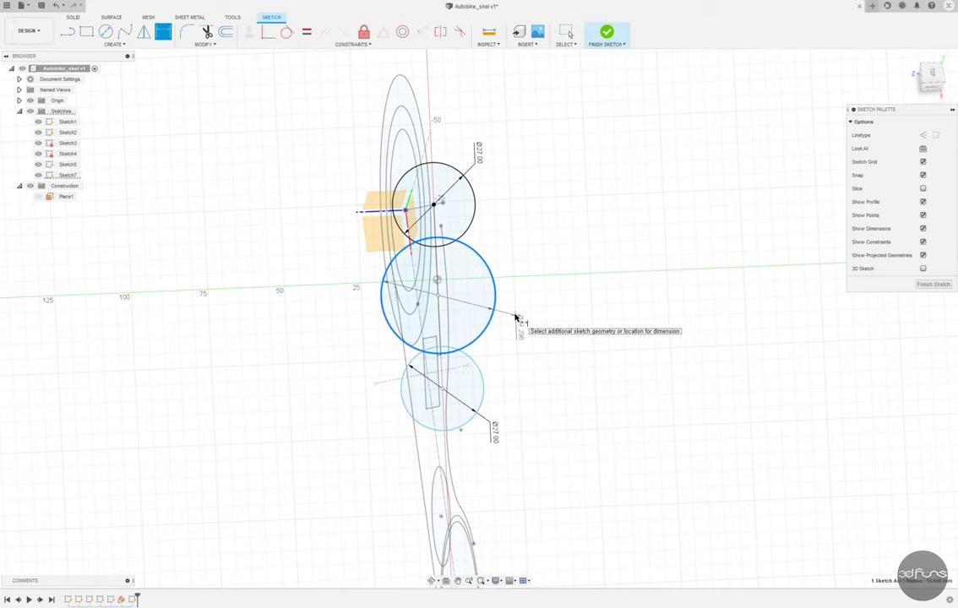
pyautogui.click(513, 314)
pyautogui.press('Return')
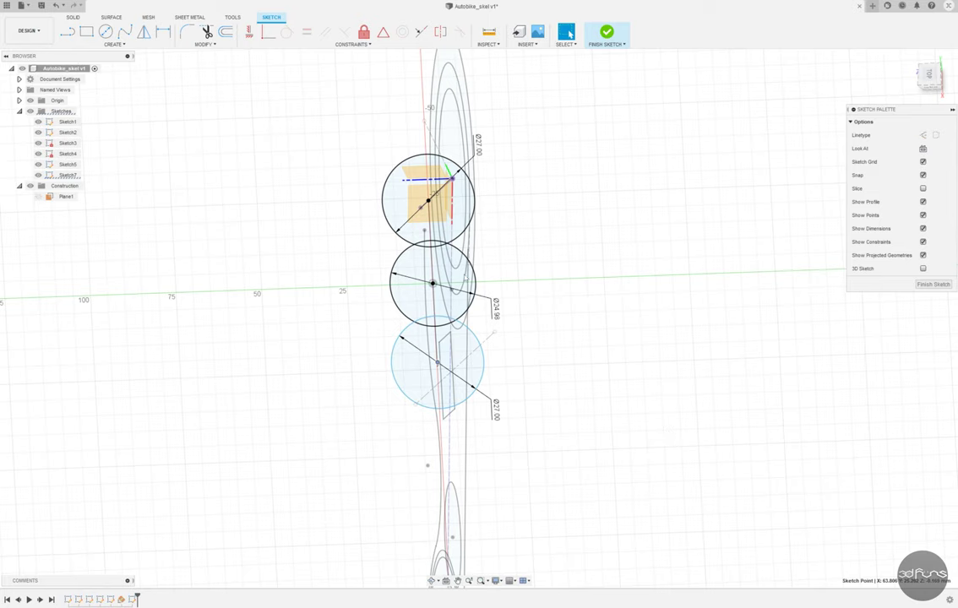
pyautogui.press('l')
pyautogui.scroll(5, 436, 245)
# Step: Draw a line between the circles' upper and lower meeting points
pyautogui.click(430, 253)
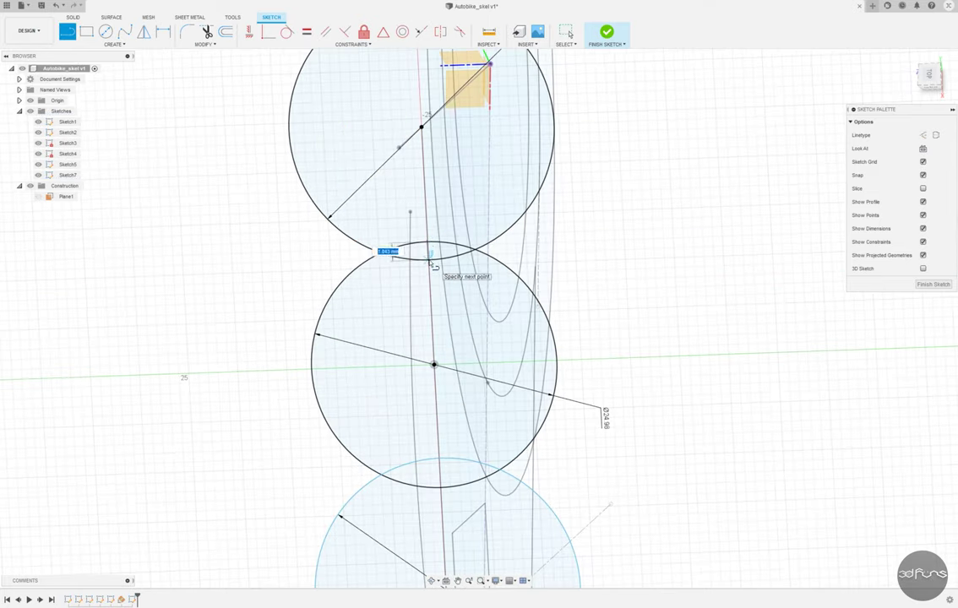
pyautogui.click(440, 463)
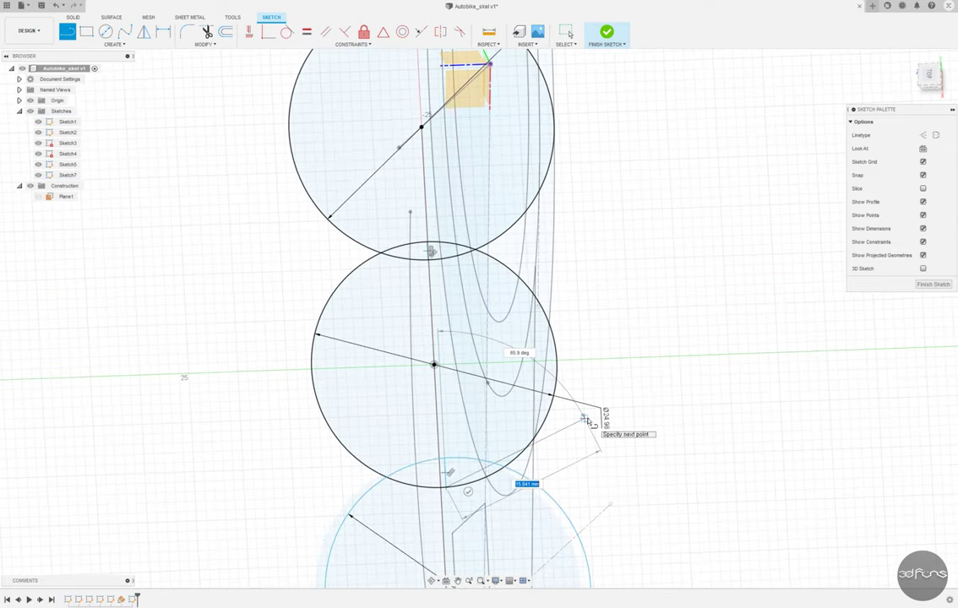
pyautogui.press('Escape')
pyautogui.scroll(-3, 418, 68)
pyautogui.click(268, 31)
pyautogui.scroll(5, 446, 234)
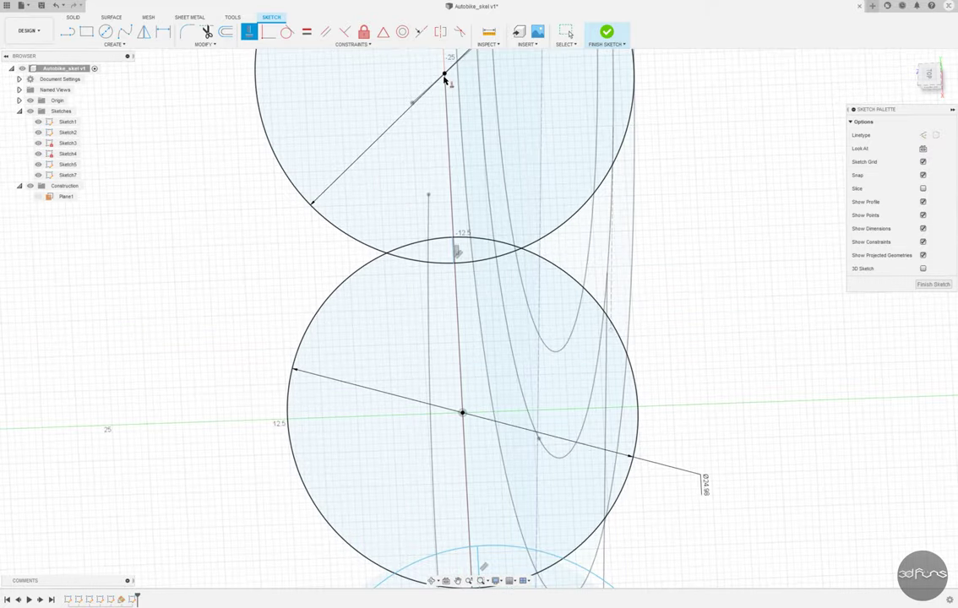
pyautogui.scroll(-2, 473, 211)
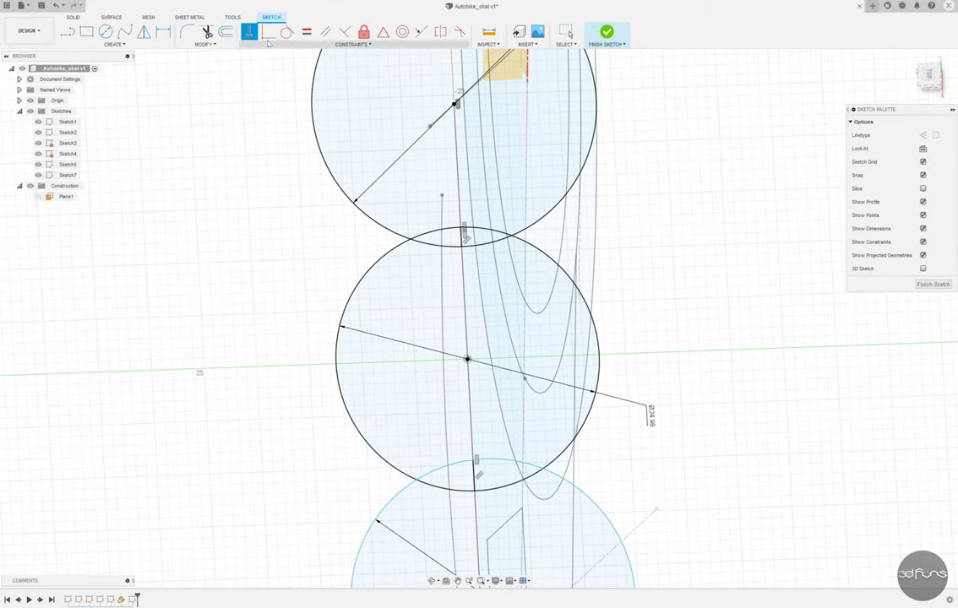
# Step: Add the upper and lower 1.84 gap dimensions between the circles
pyautogui.click(163, 32)
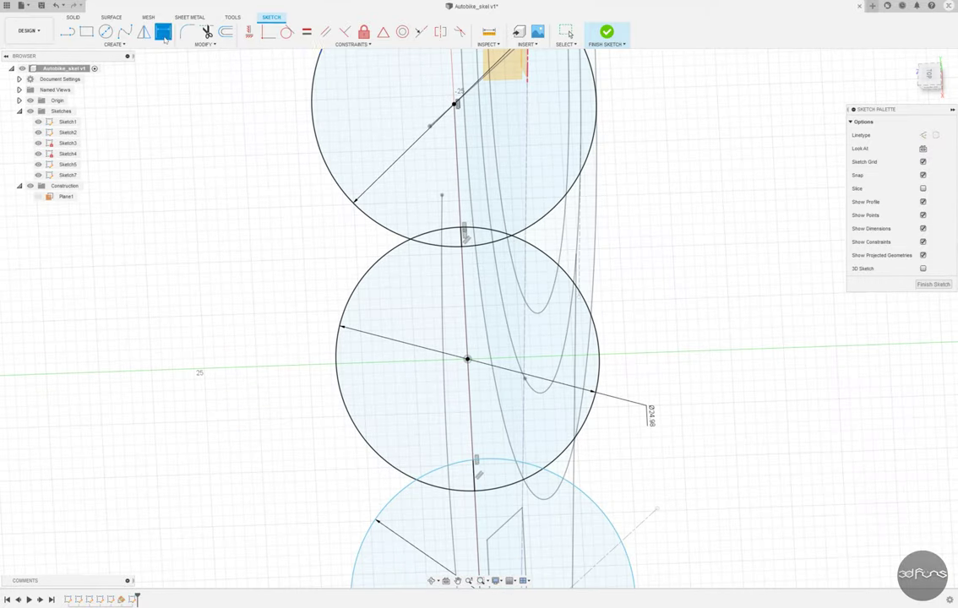
pyautogui.click(464, 230)
pyautogui.click(487, 239)
pyautogui.click(450, 312)
pyautogui.click(476, 461)
pyautogui.click(494, 473)
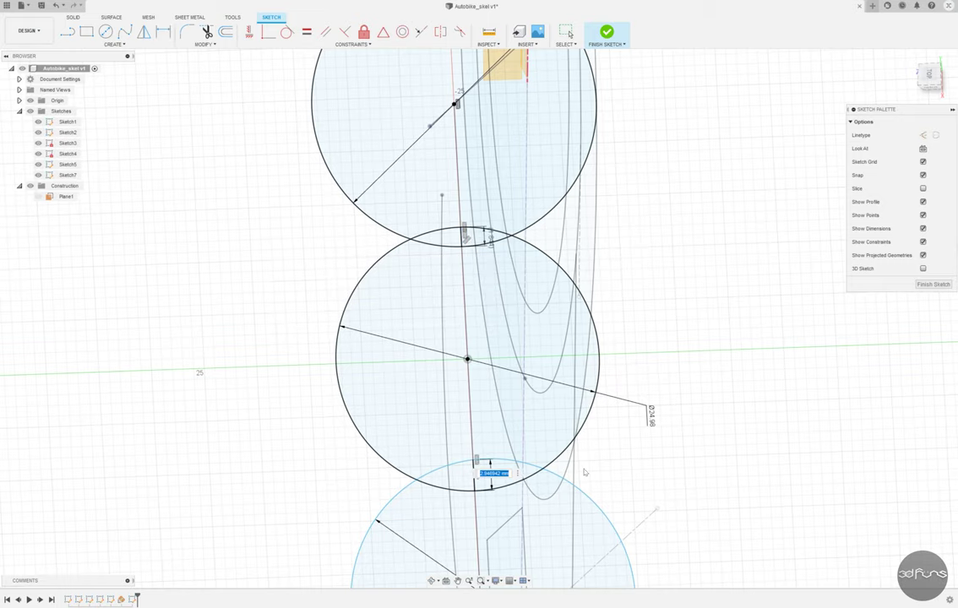
pyautogui.press('Return')
pyautogui.scroll(-3, 590, 275)
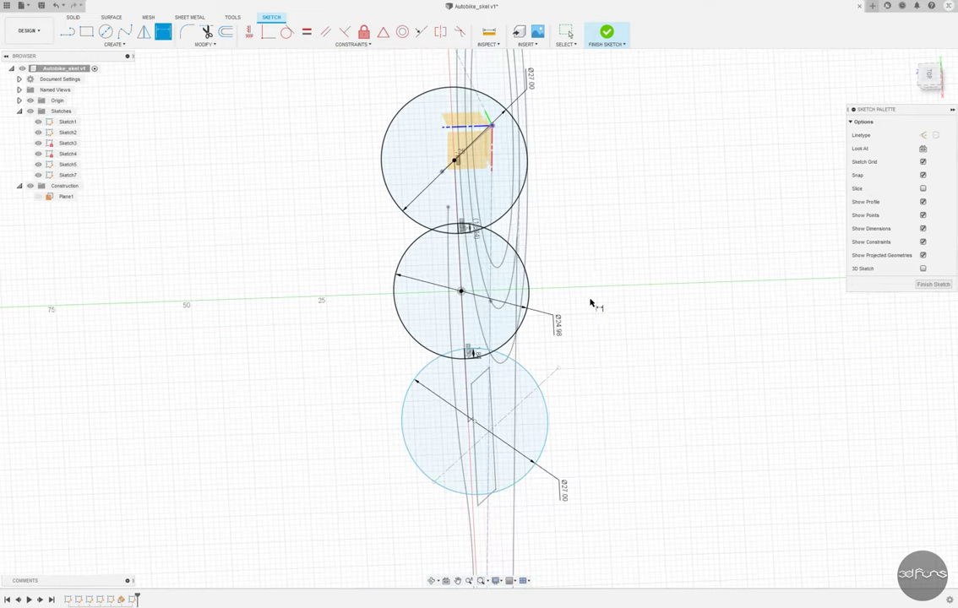
pyautogui.keyDown('shift'); pyautogui.moveTo(591, 303); pyautogui.dragTo(540, 308, button='middle'); pyautogui.keyUp('shift')
pyautogui.press('Escape')
# Step: Delete the middle circle's diameter dimension, leaving it driven at Ø24.973
pyautogui.click(549, 325)
pyautogui.press('Delete')
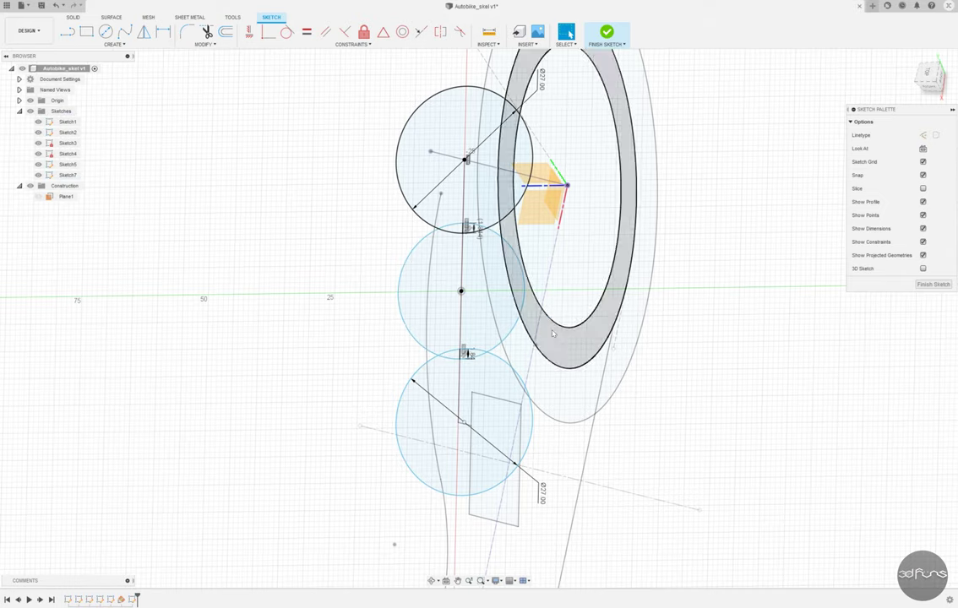
pyautogui.scroll(2, 443, 221)
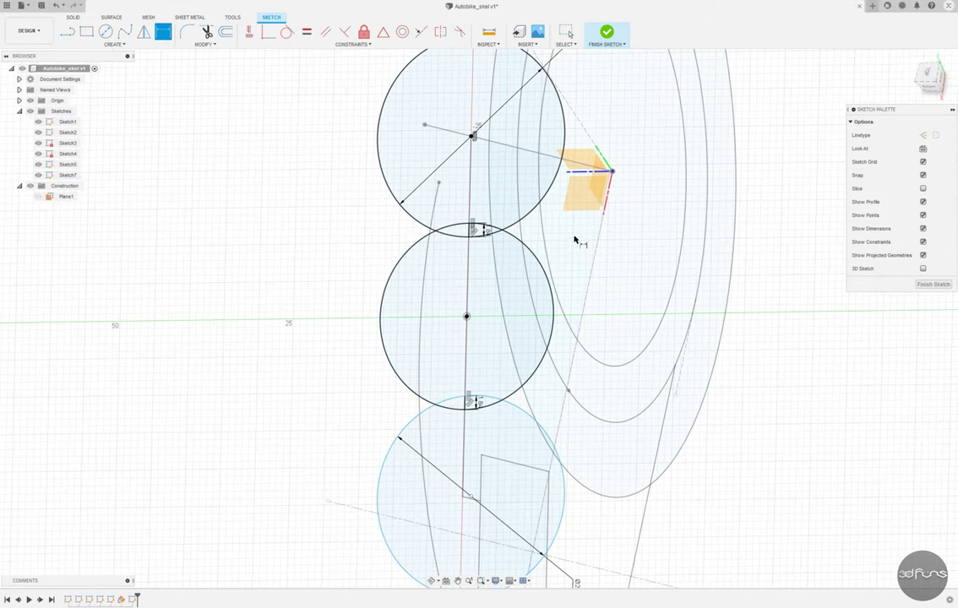
pyautogui.click(545, 280)
pyautogui.press('d')
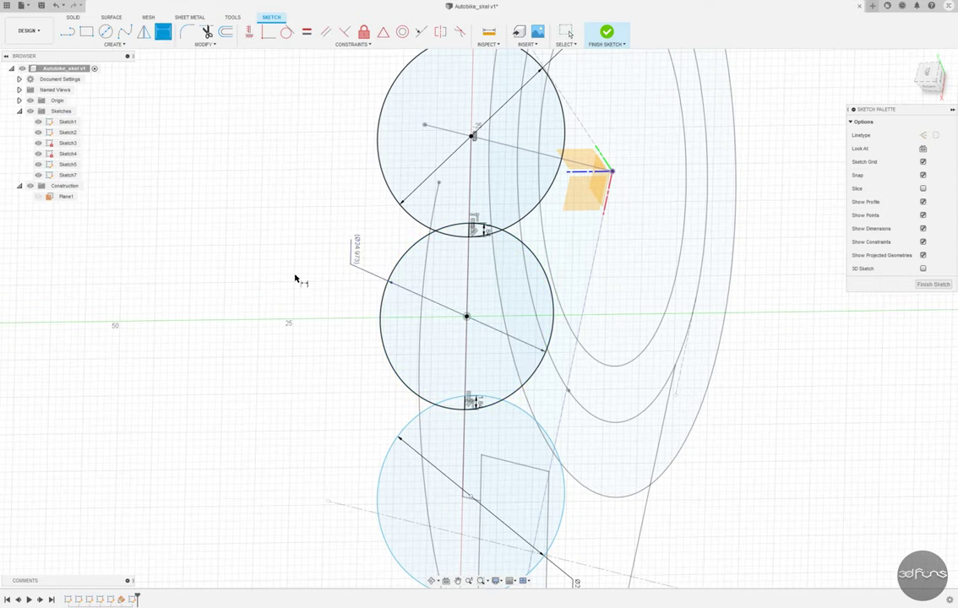
pyautogui.scroll(-3, 384, 372)
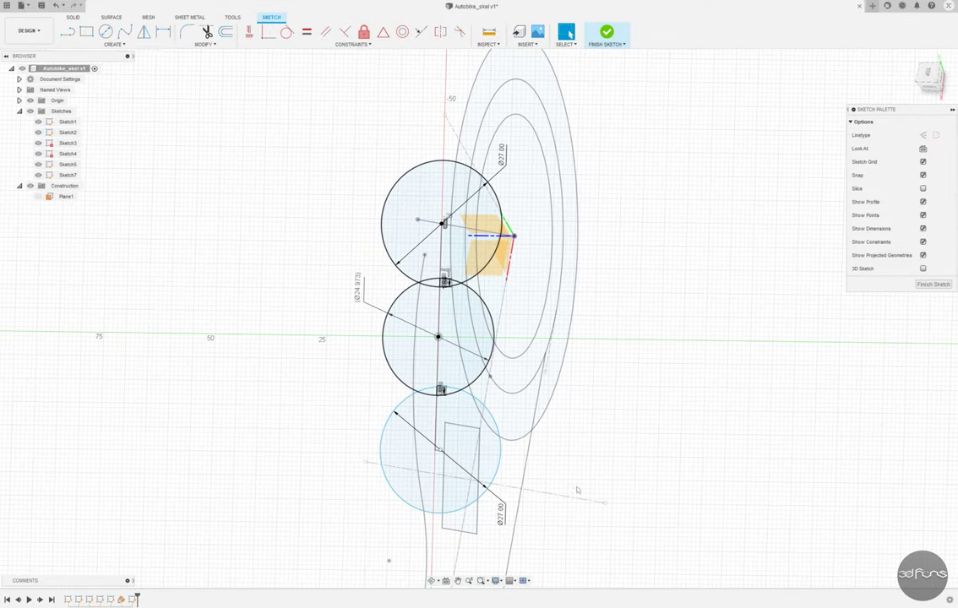
pyautogui.scroll(2, 443, 321)
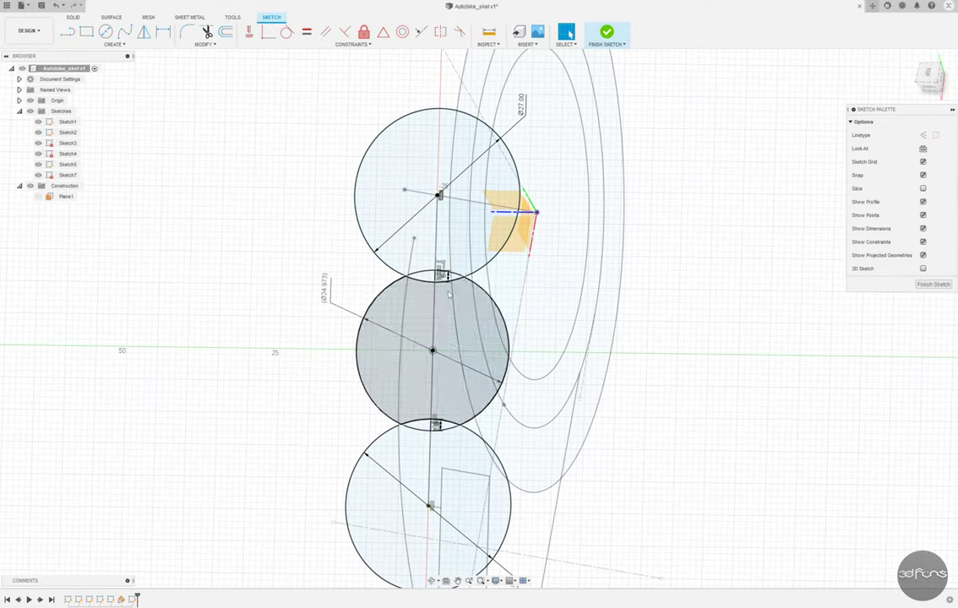
pyautogui.scroll(3, 433, 421)
# Step: Finish the Plane1 sketch and orbit to a lower front angle
pyautogui.click(434, 421)
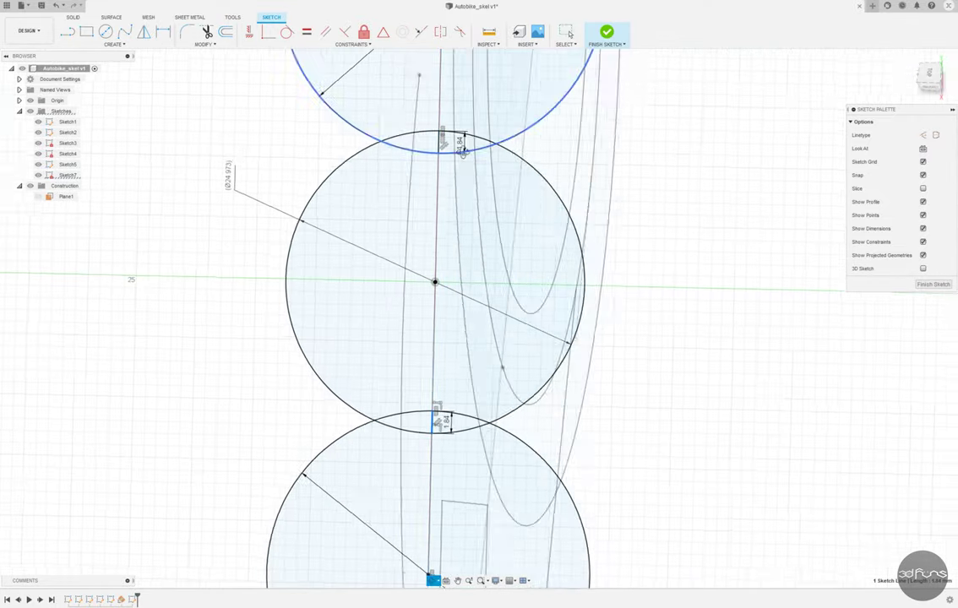
pyautogui.keyDown('shift'); pyautogui.moveTo(434, 421); pyautogui.dragTo(439, 420, button='middle'); pyautogui.keyUp('shift')
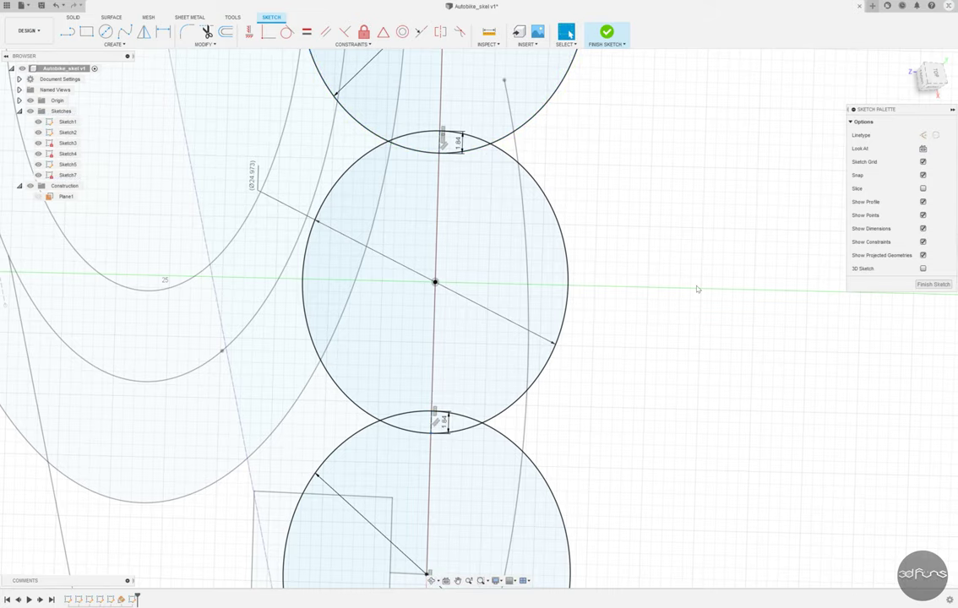
pyautogui.moveTo(697, 288); pyautogui.dragTo(613, 302, button='right')
pyautogui.keyDown('shift'); pyautogui.moveTo(512, 216); pyautogui.dragTo(521, 233, button='middle'); pyautogui.keyUp('shift')
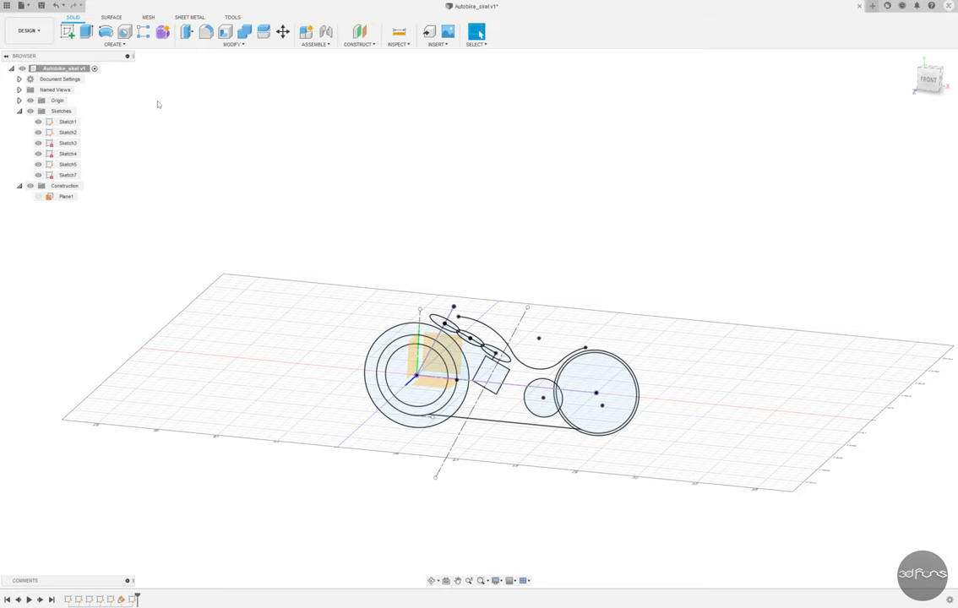
# Step: Start a sketch on Plane1 and draw a four-sided profile under the curved rail
pyautogui.click(68, 32)
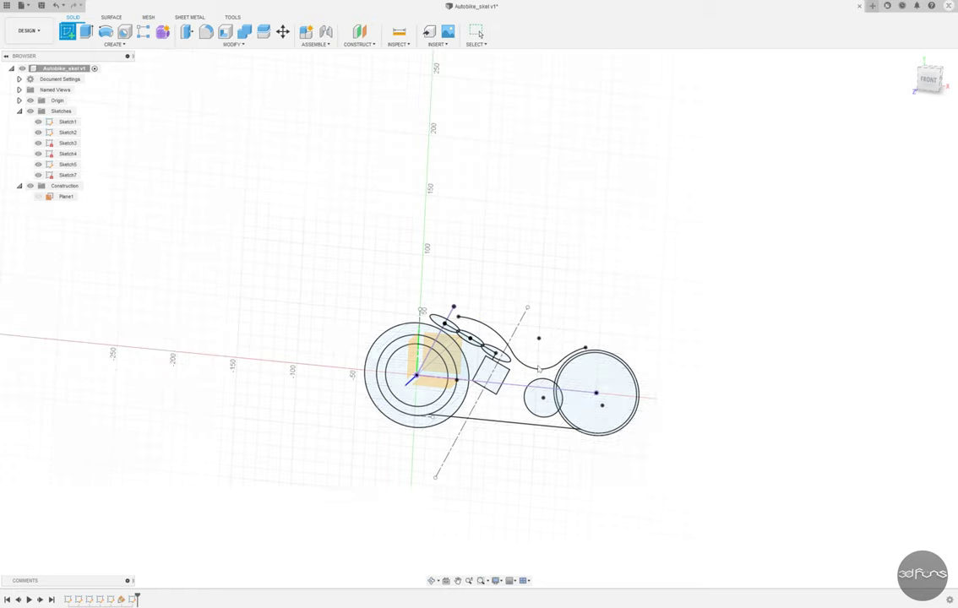
pyautogui.click(422, 370)
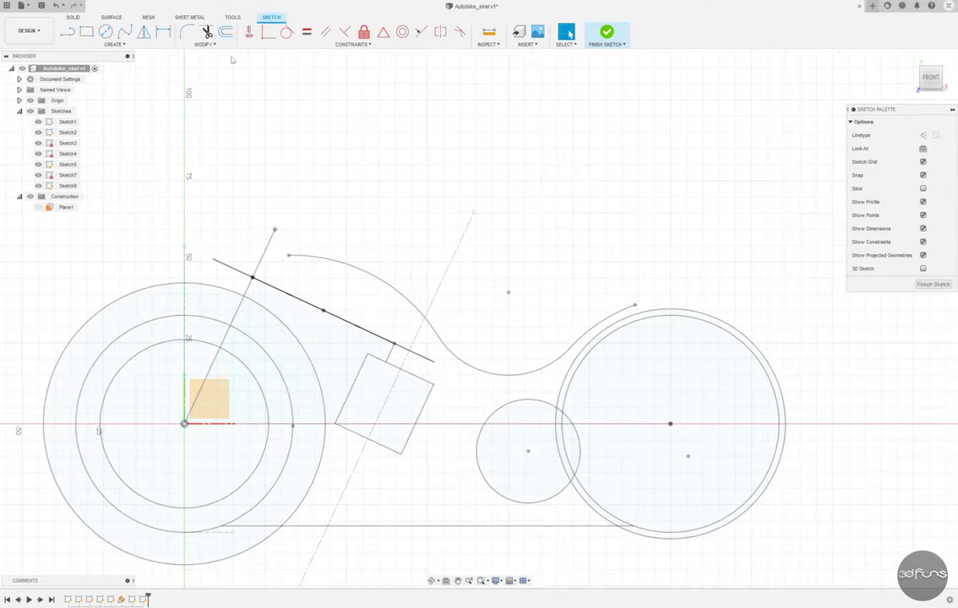
pyautogui.click(447, 348)
pyautogui.click(463, 395)
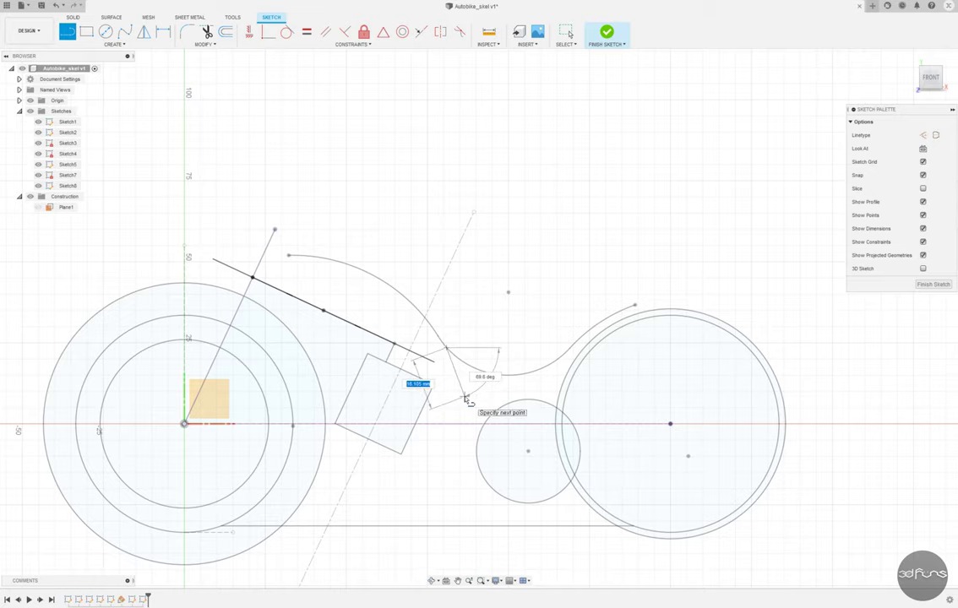
pyautogui.click(549, 381)
pyautogui.click(557, 361)
pyautogui.press('Escape')
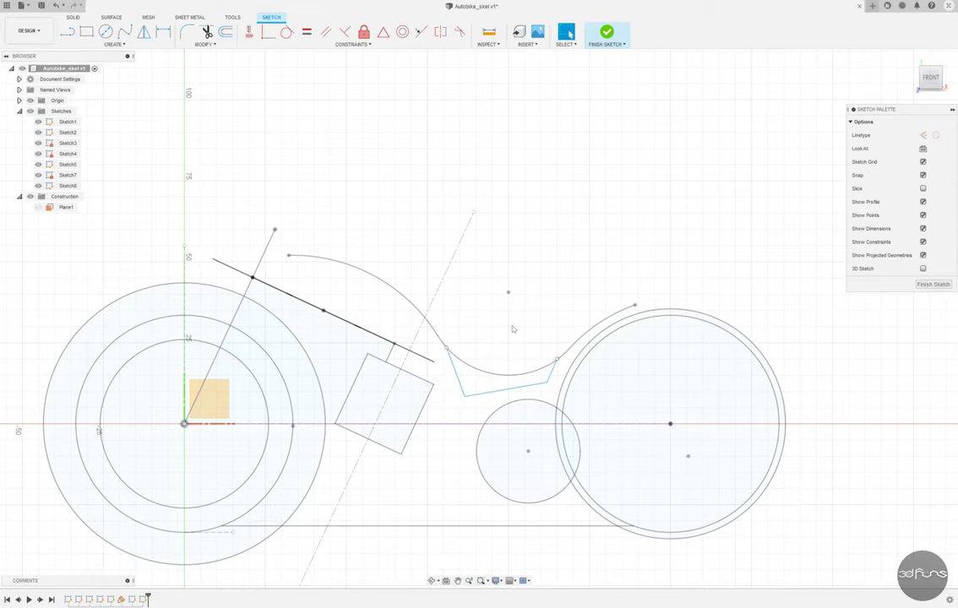
# Step: Dimension the profile's corner heights: 13.20 on the right and 8.50 on the left
pyautogui.click(163, 32)
pyautogui.click(507, 387)
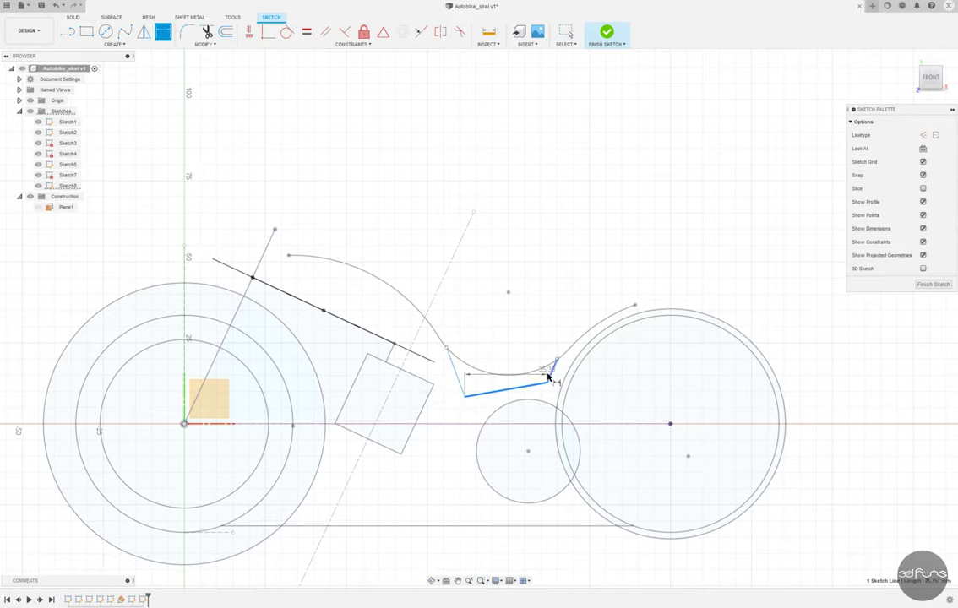
pyautogui.click(552, 370)
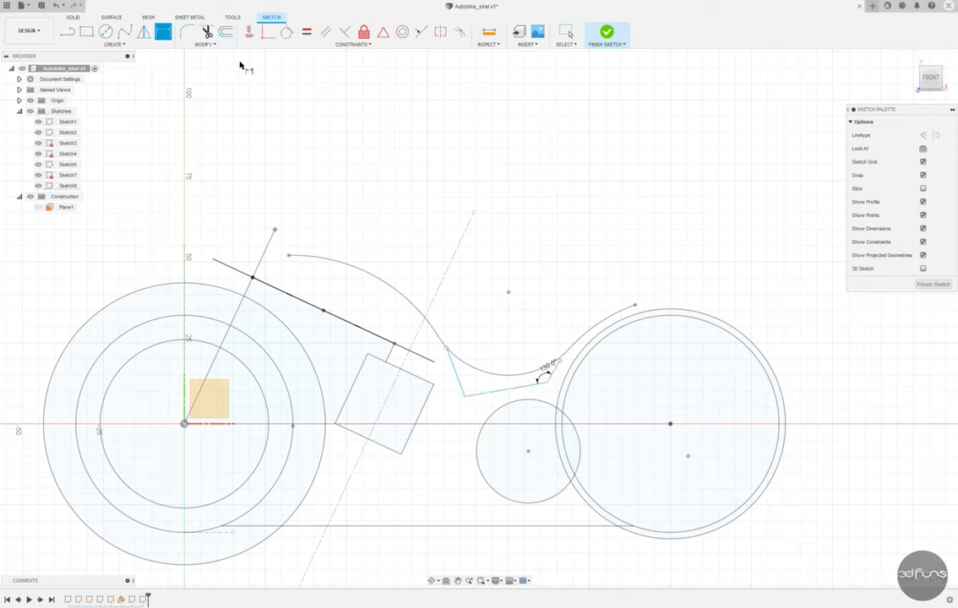
pyautogui.click(268, 31)
pyautogui.press('d')
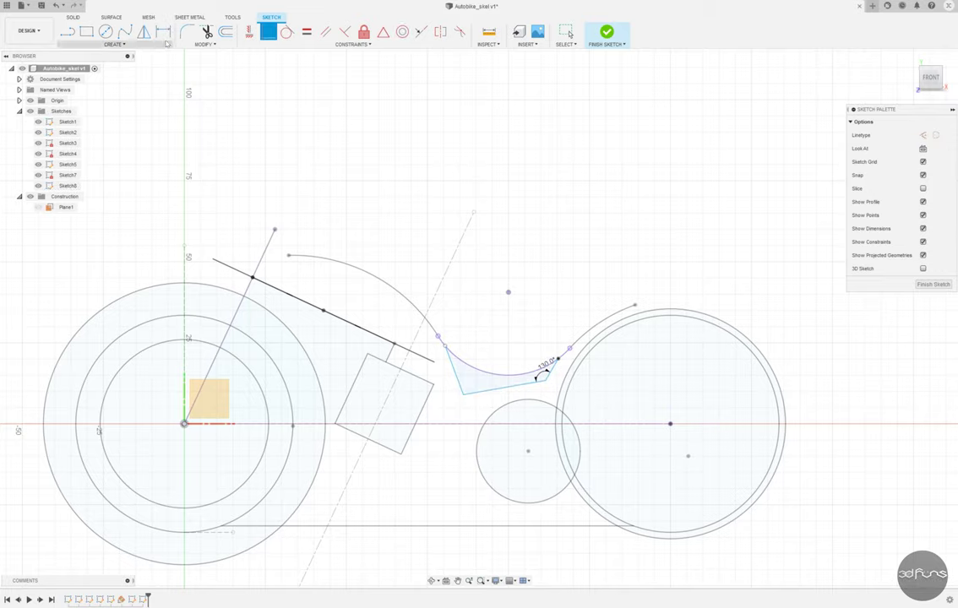
pyautogui.click(546, 381)
pyautogui.click(583, 422)
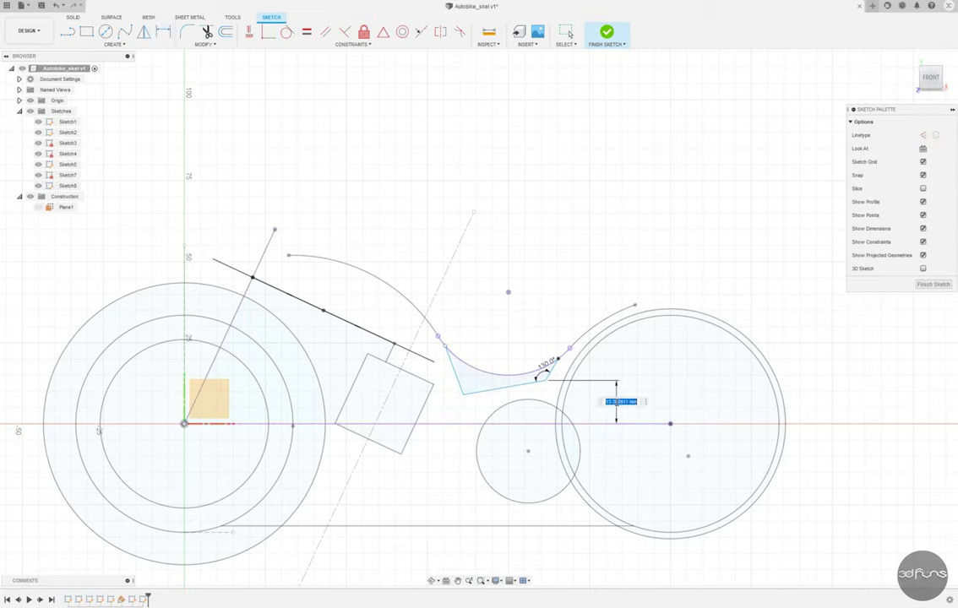
pyautogui.click(467, 427)
pyautogui.click(448, 411)
pyautogui.write('.5')
pyautogui.press('Return')
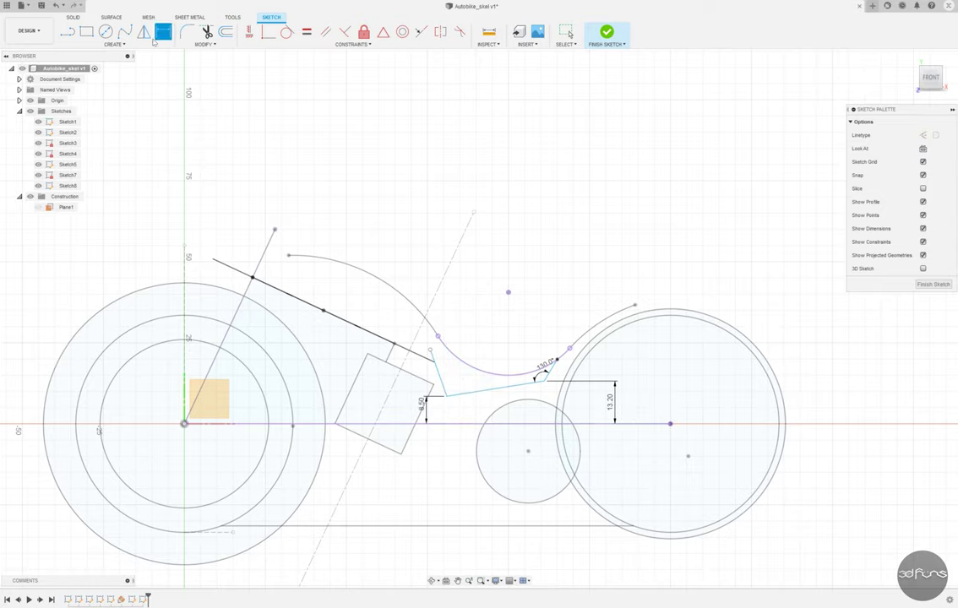
# Step: Join the loose endpoint to the arc end and set a 74.25° slant angle
pyautogui.click(268, 31)
pyautogui.click(430, 350)
pyautogui.click(438, 336)
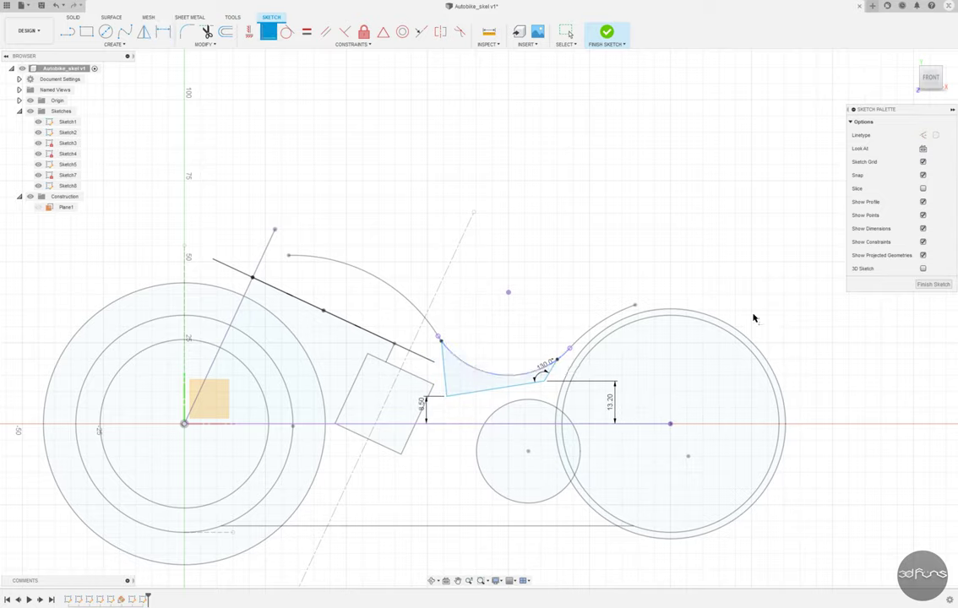
pyautogui.moveTo(448, 403); pyautogui.dragTo(462, 423)
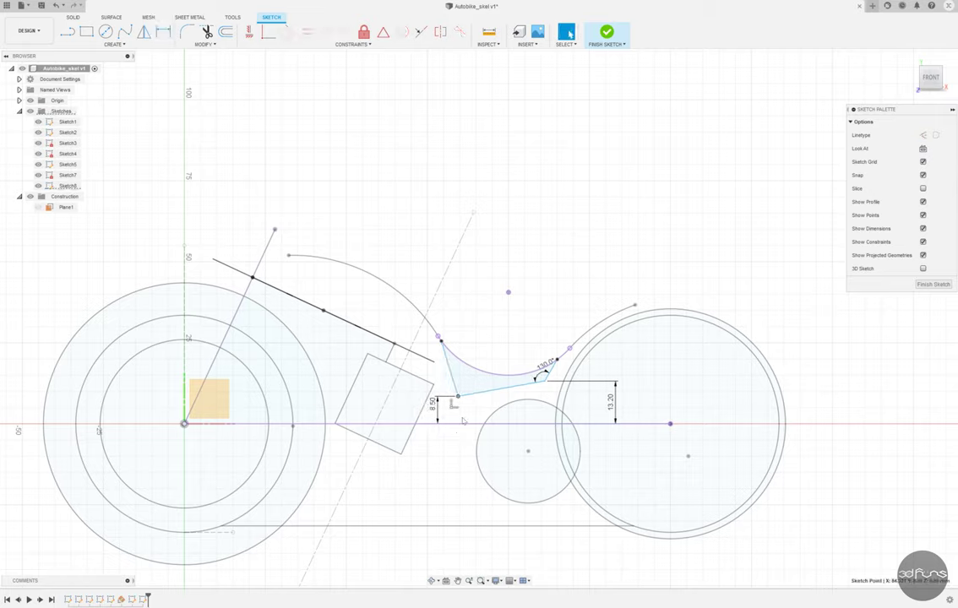
pyautogui.click(447, 368)
pyautogui.click(427, 422)
pyautogui.click(410, 391)
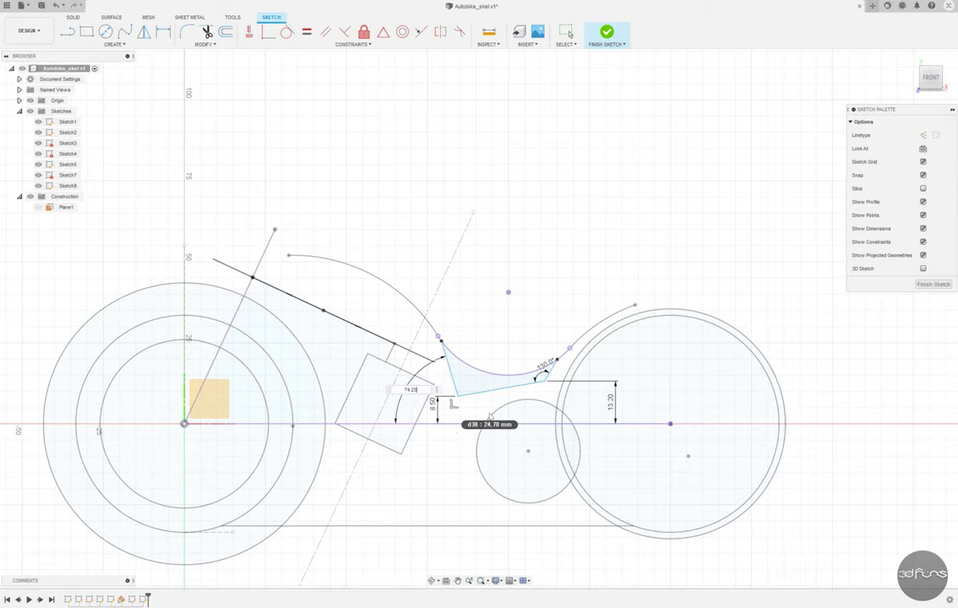
pyautogui.press('Return')
# Step: Add the 17.02 end-point height and the 93.4° left corner angle
pyautogui.click(541, 369)
pyautogui.click(591, 424)
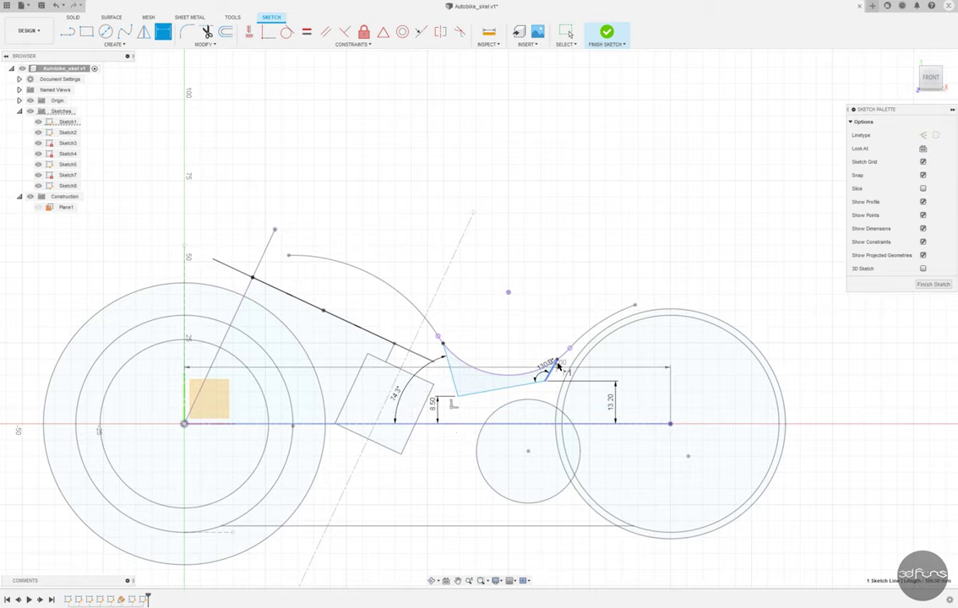
pyautogui.click(630, 388)
pyautogui.press('Return')
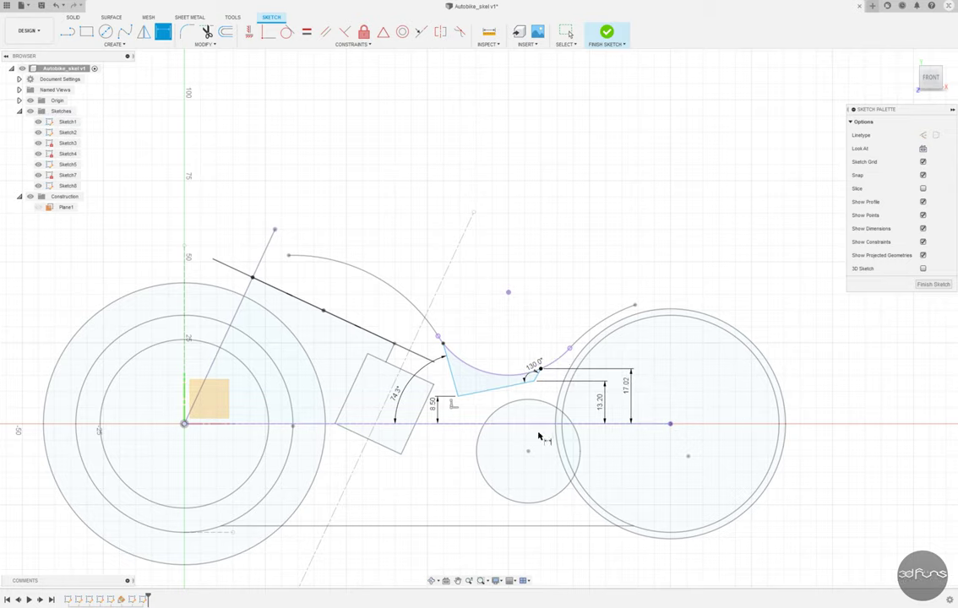
pyautogui.click(447, 371)
pyautogui.click(499, 385)
pyautogui.click(470, 376)
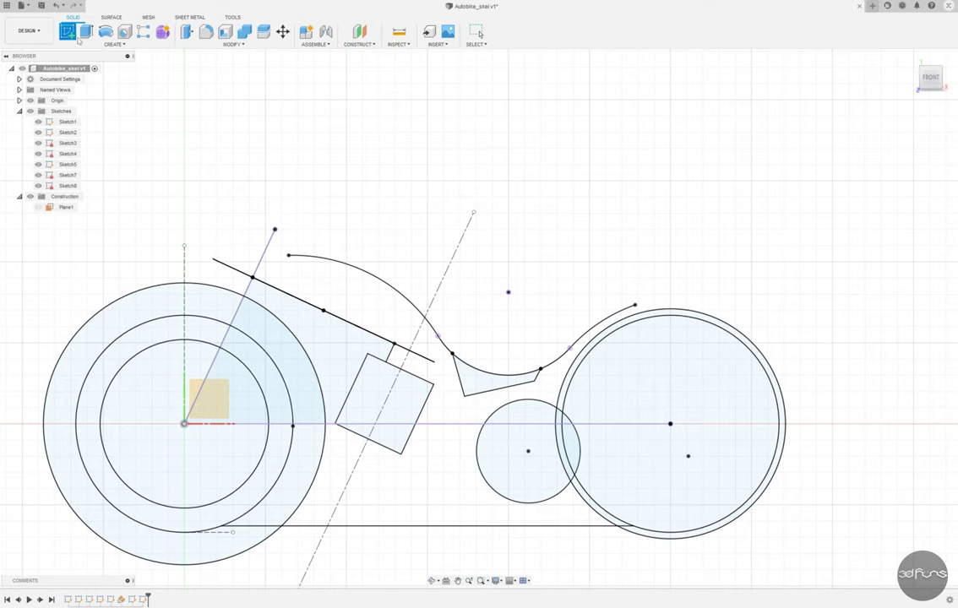
# Step: Start a new sketch on the plane and draw a two-point rectangle on the slanted fork line
pyautogui.click(73, 34)
pyautogui.click(207, 397)
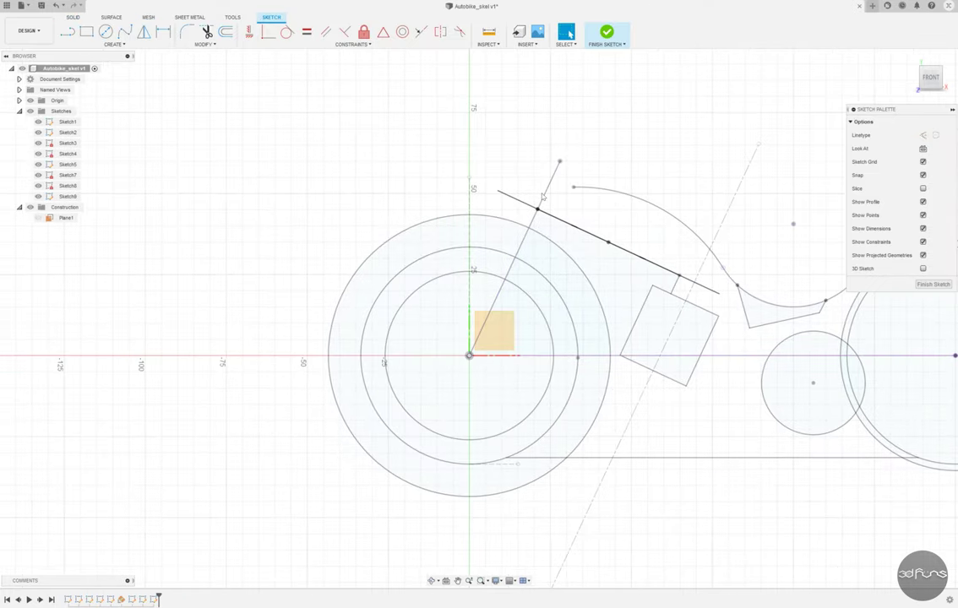
pyautogui.click(113, 44)
pyautogui.moveTo(81, 64)
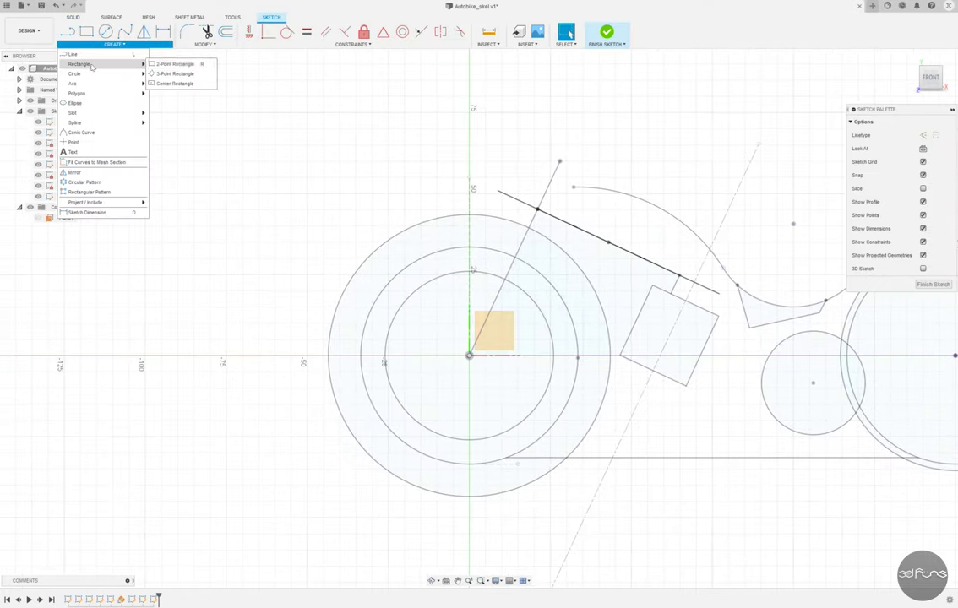
pyautogui.click(170, 62)
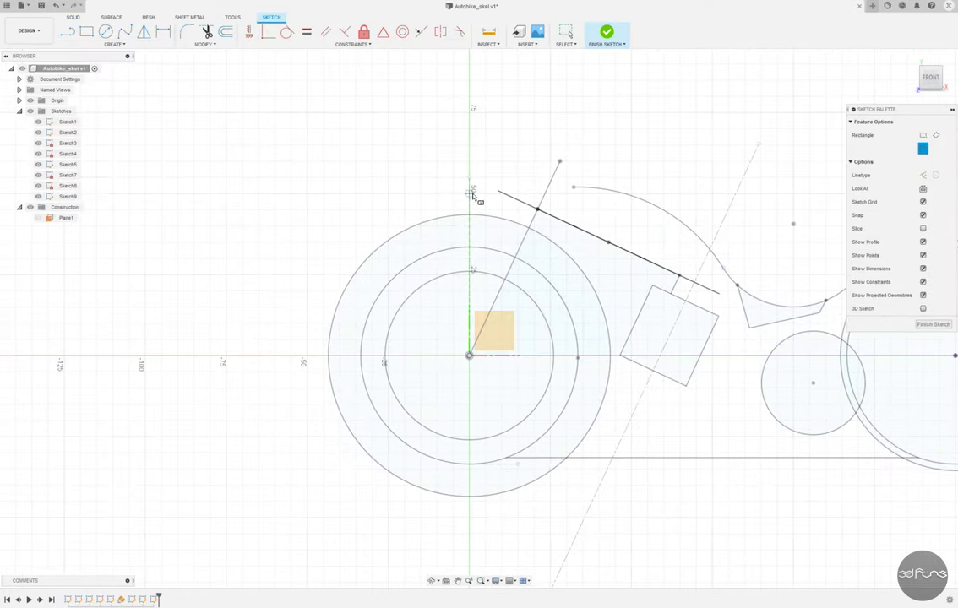
pyautogui.click(527, 216)
pyautogui.click(551, 187)
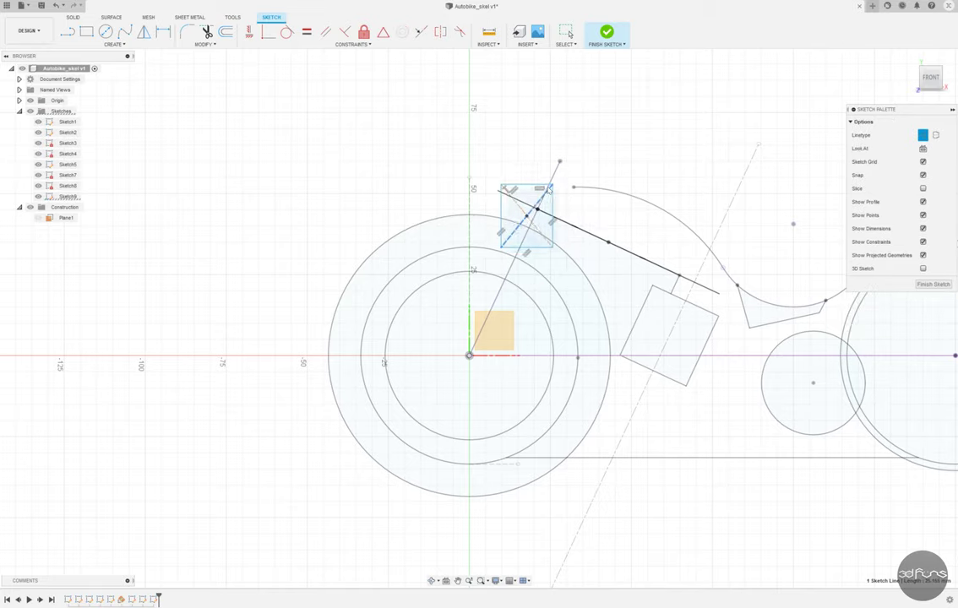
pyautogui.press('Escape')
pyautogui.moveTo(502, 185); pyautogui.dragTo(516, 171)
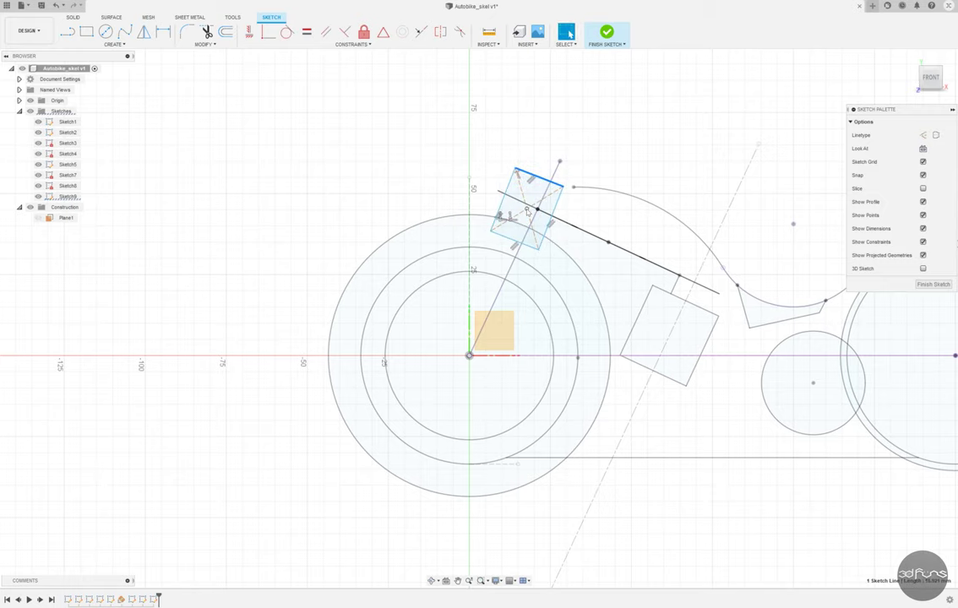
# Step: Constrain the rectangle's edges parallel to the slanted fork line
pyautogui.click(268, 31)
pyautogui.scroll(3, 544, 234)
pyautogui.click(558, 139)
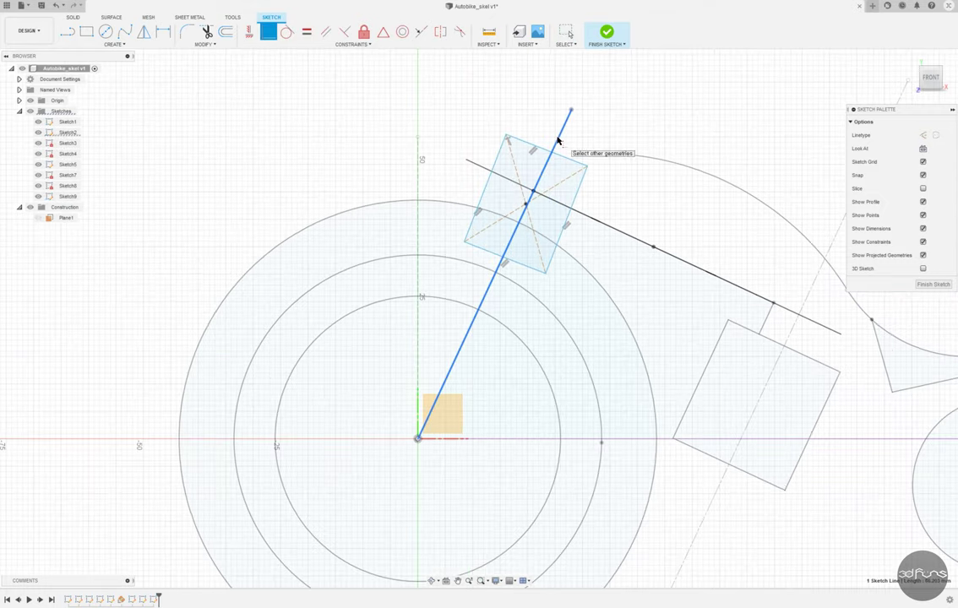
pyautogui.click(532, 147)
pyautogui.click(326, 31)
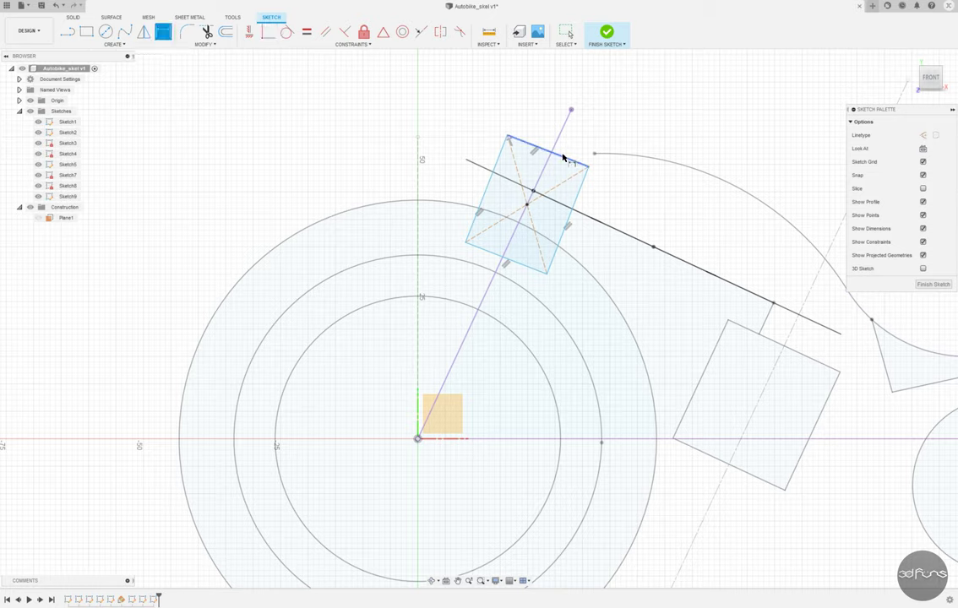
pyautogui.click(564, 156)
pyautogui.click(559, 139)
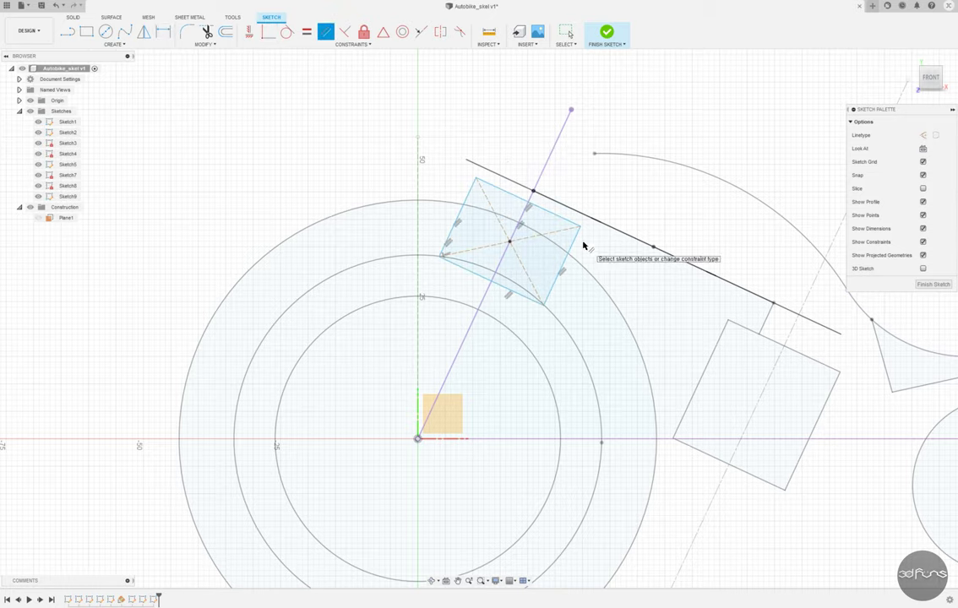
pyautogui.click(543, 169)
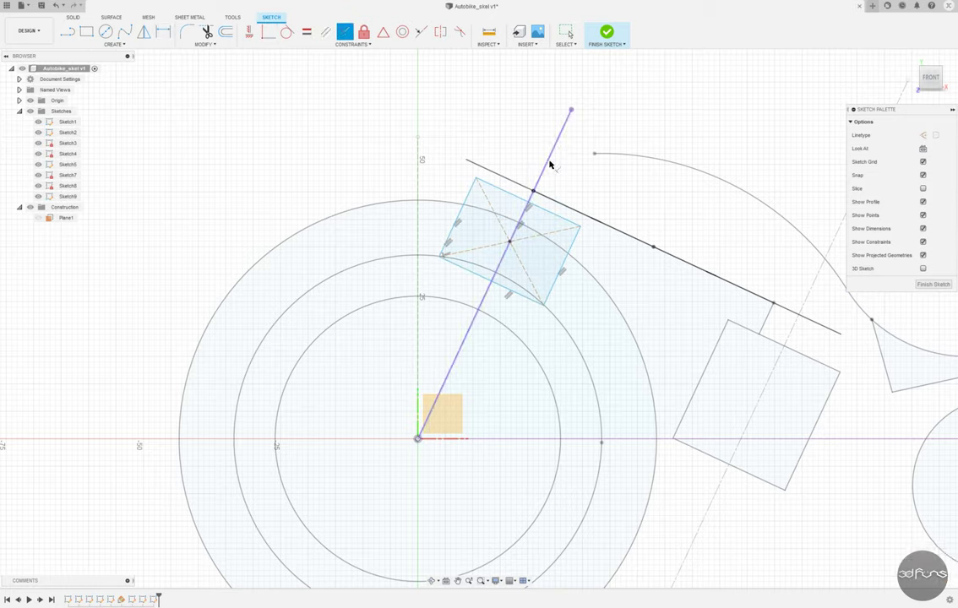
# Step: Dimension the block 12.00 wide and 11.50 long
pyautogui.press('Escape')
pyautogui.moveTo(558, 213); pyautogui.dragTo(586, 158)
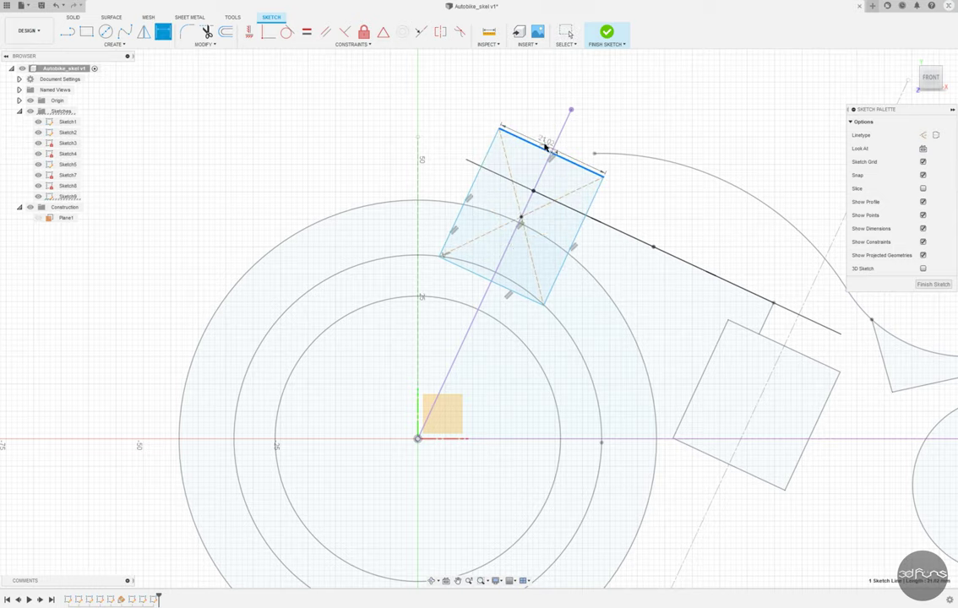
pyautogui.click(532, 133)
pyautogui.write('12')
pyautogui.press('Return')
pyautogui.click(557, 272)
pyautogui.write('11.5')
pyautogui.press('Return')
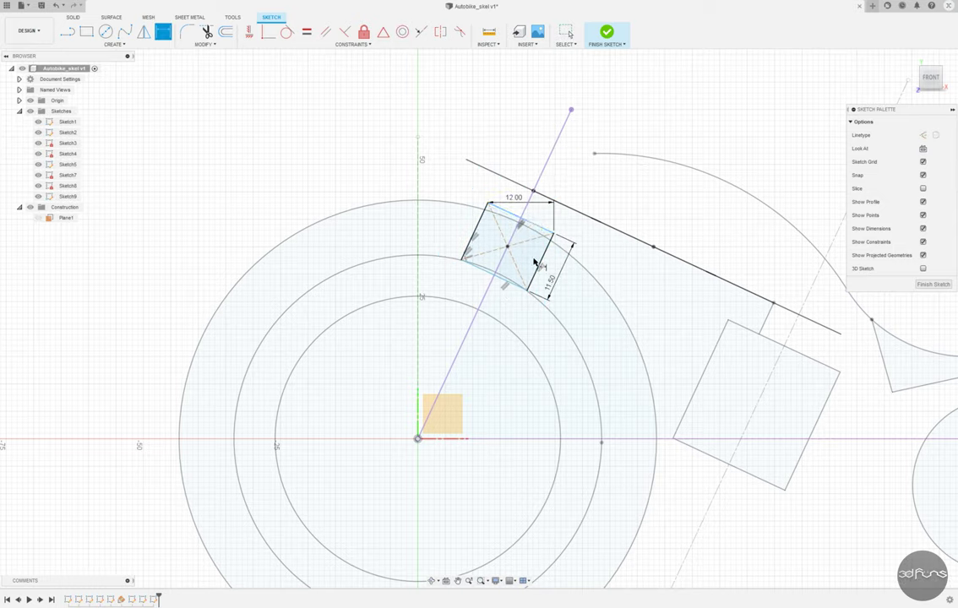
# Step: Make the block parallel to the long construction line with a 0.30 gap to the wheel
pyautogui.press('d')
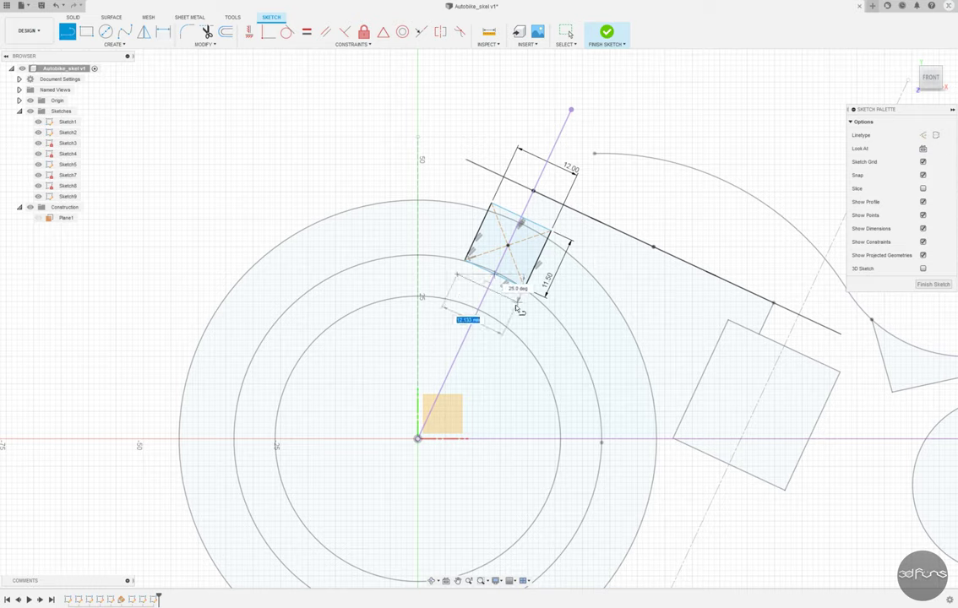
pyautogui.click(325, 31)
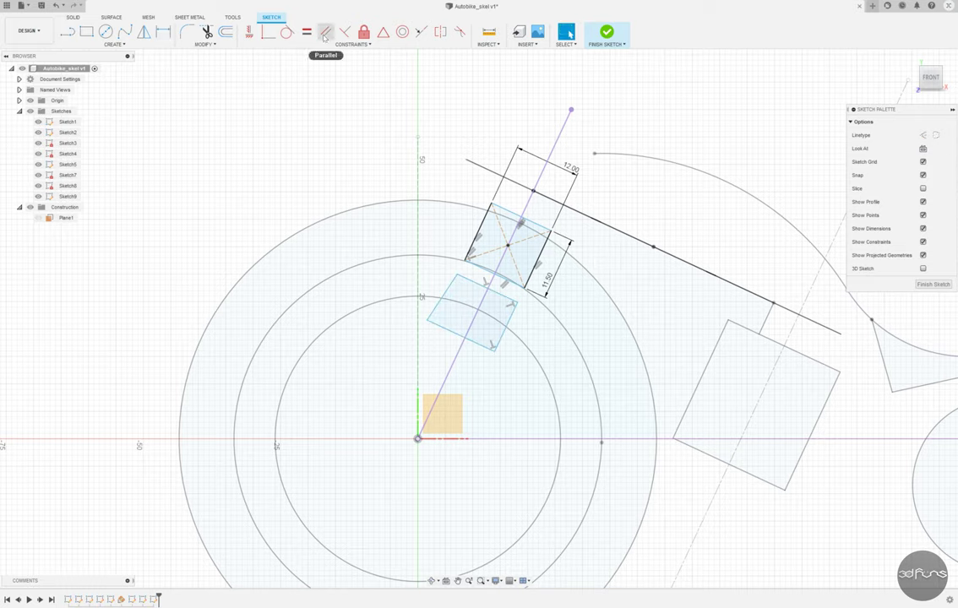
pyautogui.click(493, 276)
pyautogui.click(513, 313)
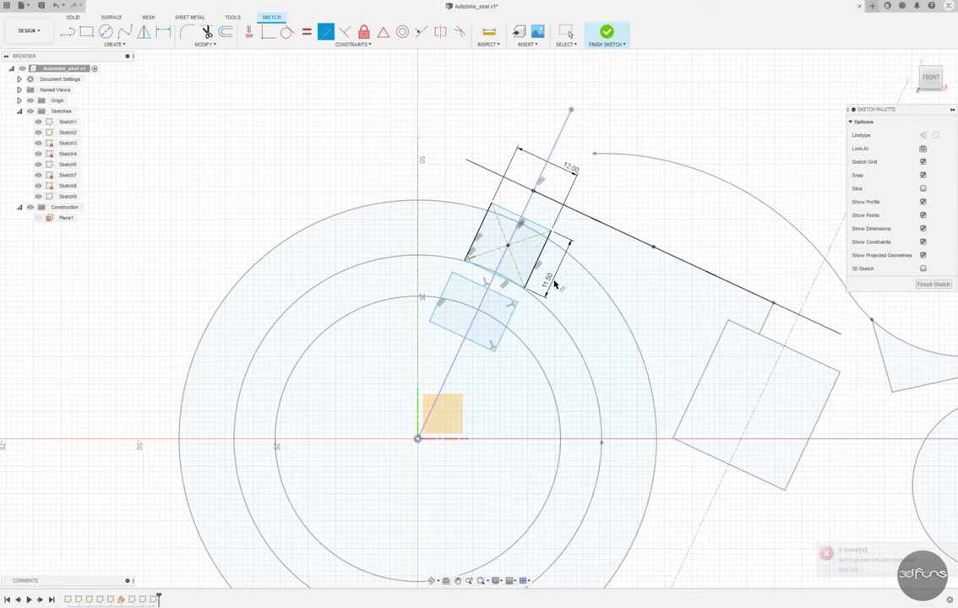
pyautogui.press('d')
pyautogui.click(490, 287)
pyautogui.click(456, 258)
pyautogui.click(454, 260)
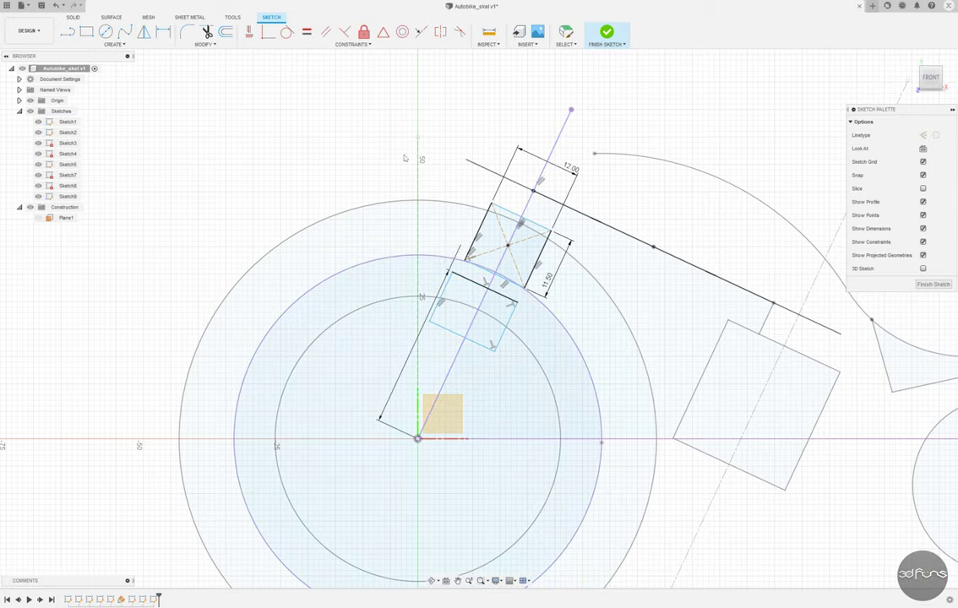
pyautogui.write('0.3')
pyautogui.press('Return')
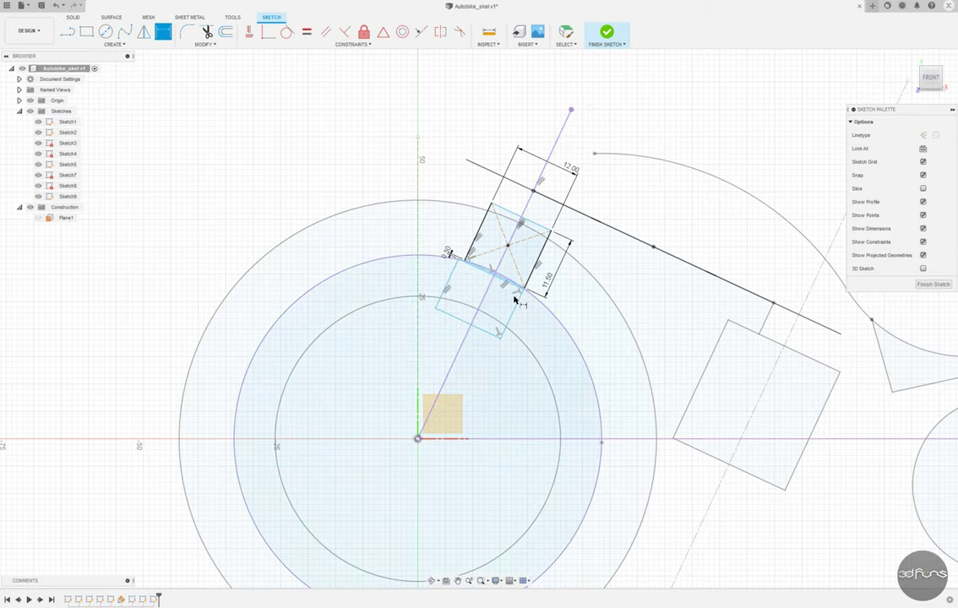
# Step: Make the lower block symmetric about the fork line and dimension its bottom edge 12.00
pyautogui.scroll(2, 532, 291)
pyautogui.scroll(2, 532, 291)
pyautogui.scroll(2, 562, 311)
pyautogui.scroll(1, 562, 312)
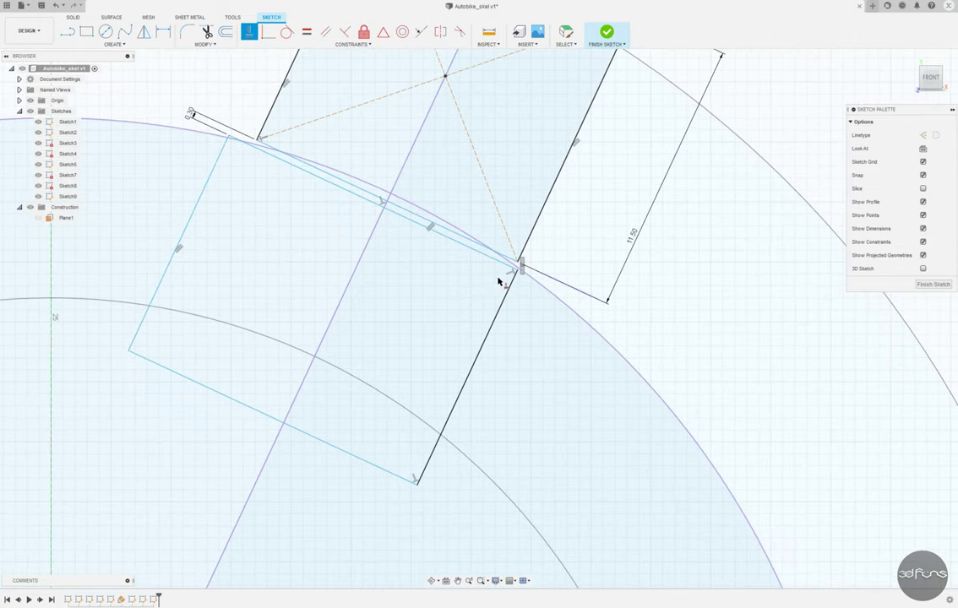
pyautogui.scroll(-2, 454, 326)
pyautogui.click(440, 32)
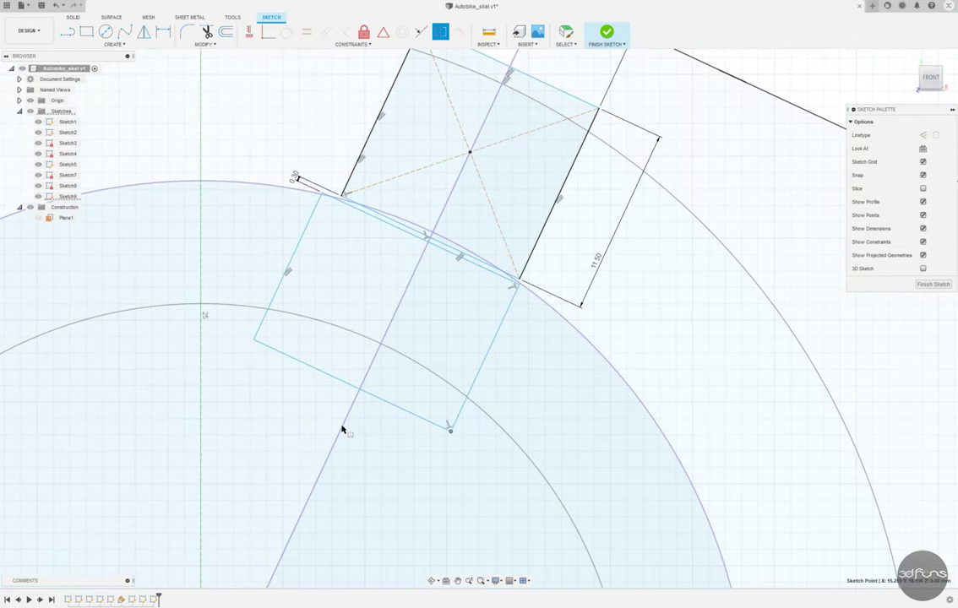
pyautogui.click(163, 31)
pyautogui.click(363, 386)
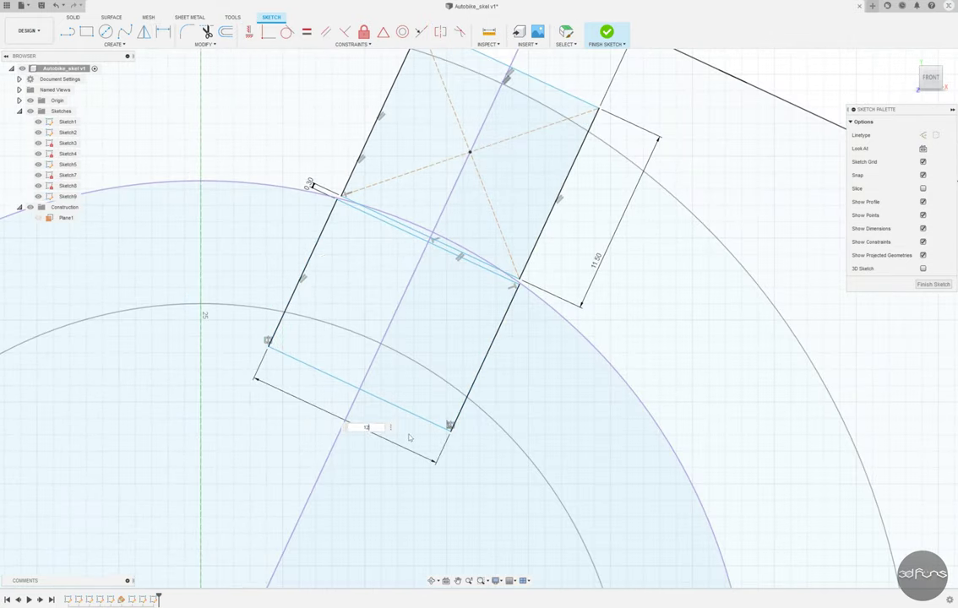
pyautogui.click(364, 425)
pyautogui.scroll(-5, 440, 291)
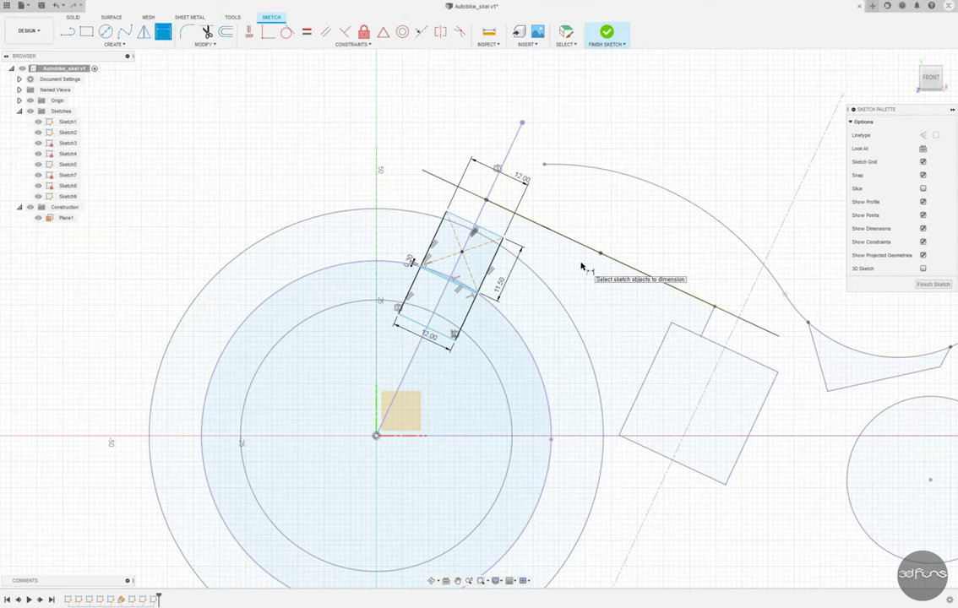
pyautogui.press('Escape')
# Step: Slide the block up the fork line, offset its bottom edge, dimension it, and finish the sketch
pyautogui.moveTo(426, 321); pyautogui.dragTo(479, 210)
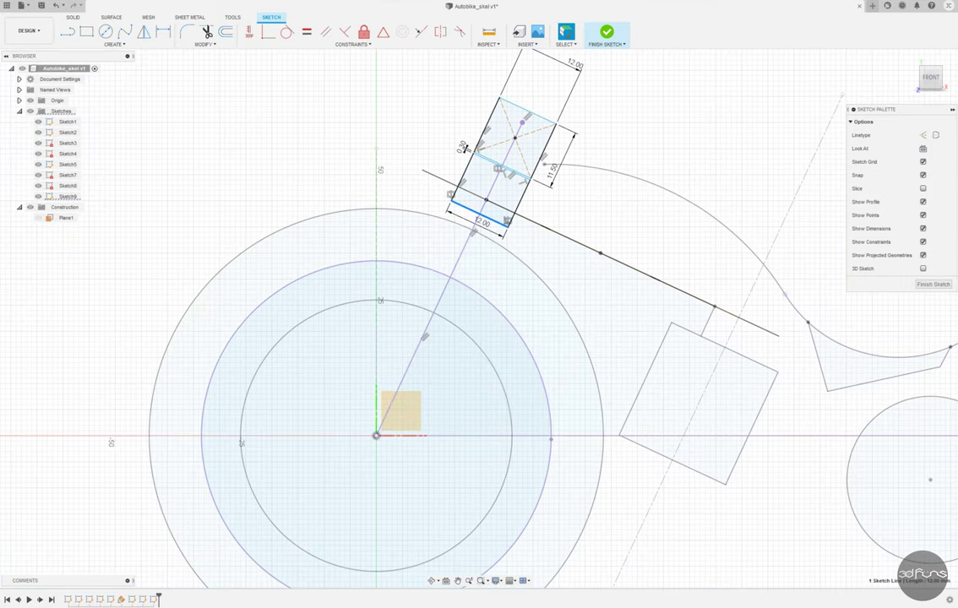
pyautogui.press('o')
pyautogui.press('Return')
pyautogui.press('d')
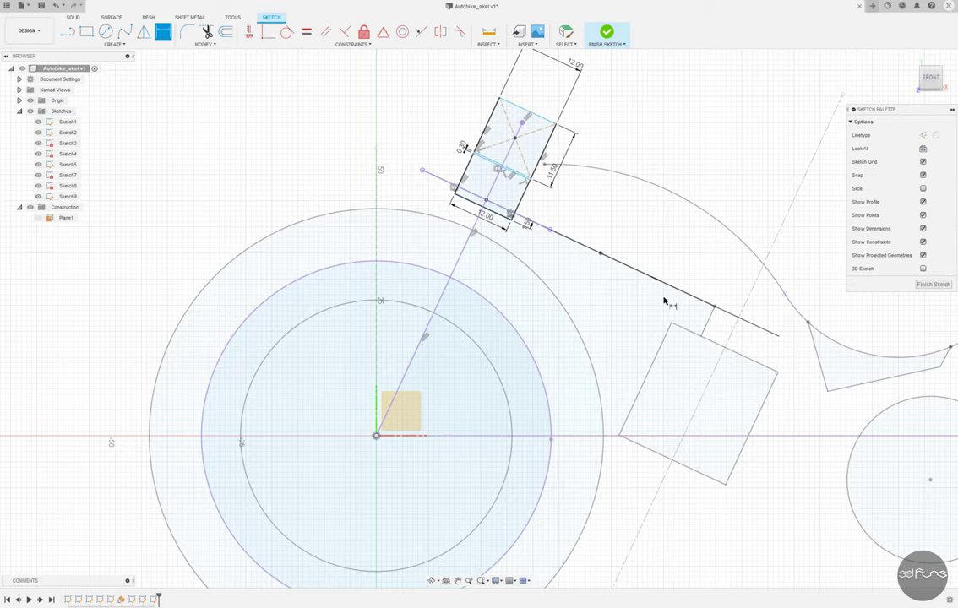
pyautogui.press('Return')
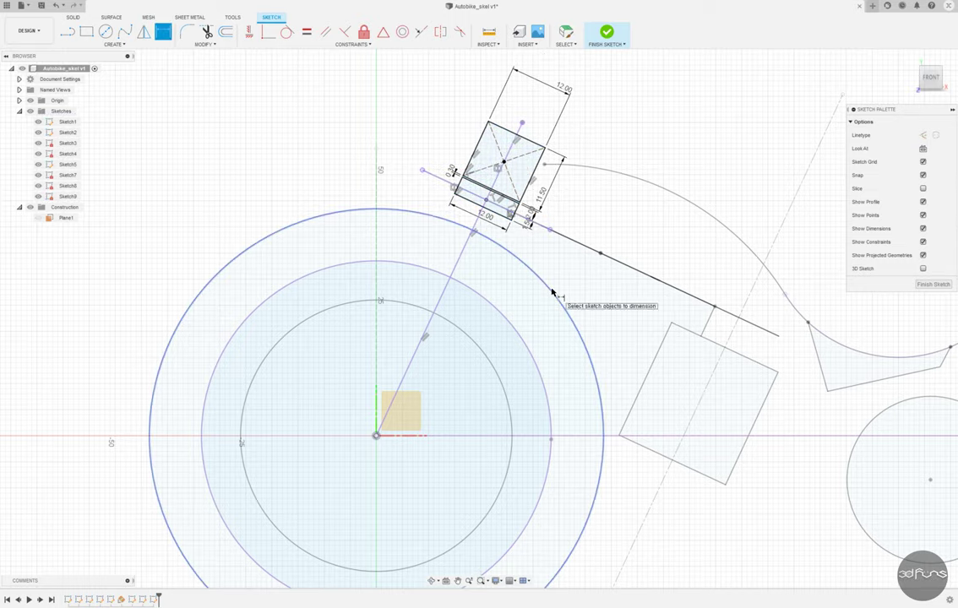
pyautogui.click(608, 33)
# Step: Orbit the view and sketch a circle above the stacked circles on Plane1
pyautogui.keyDown('shift'); pyautogui.moveTo(377, 104); pyautogui.dragTo(632, 431, button='middle'); pyautogui.keyUp('shift')
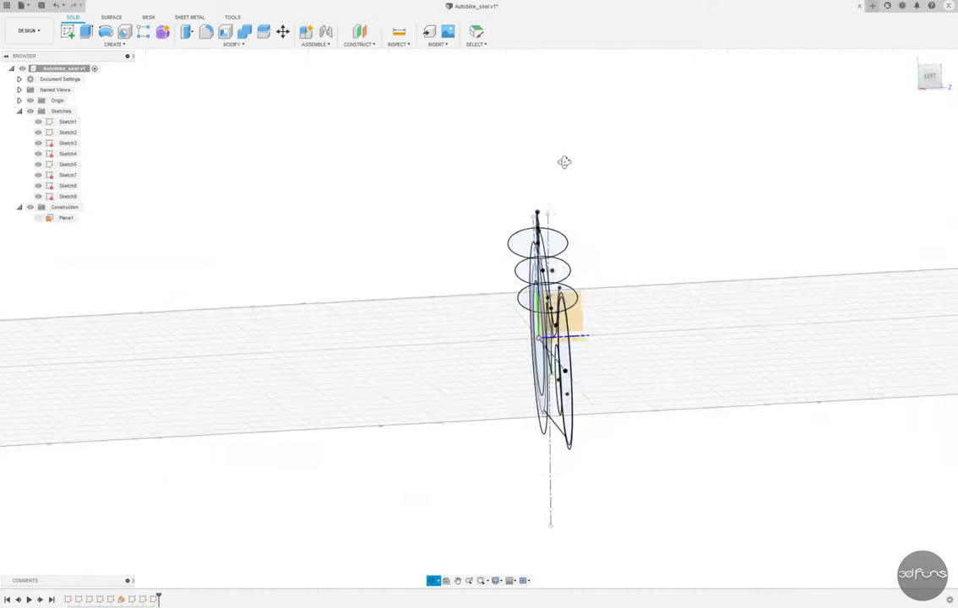
pyautogui.press('c')
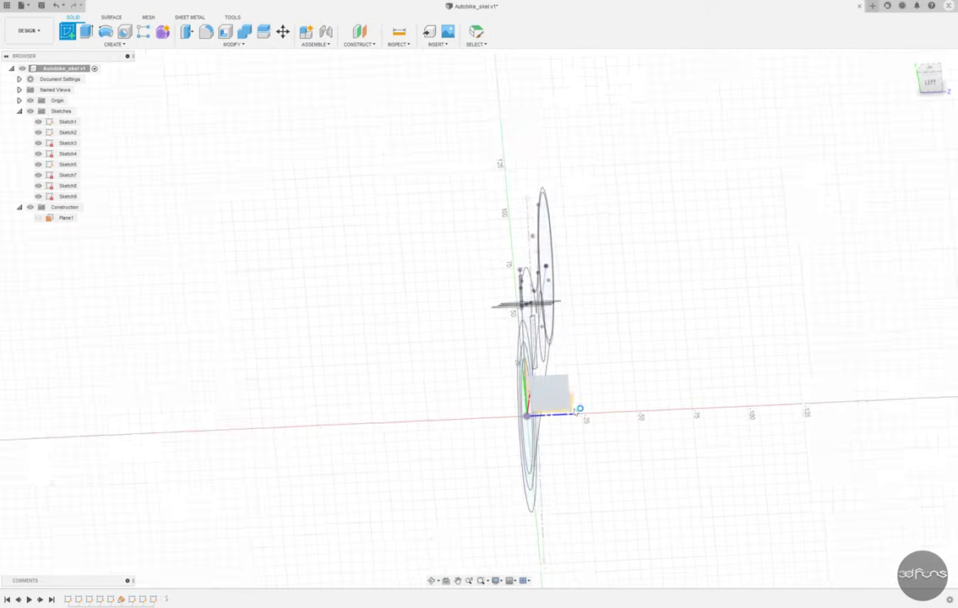
pyautogui.click(444, 197)
pyautogui.click(478, 196)
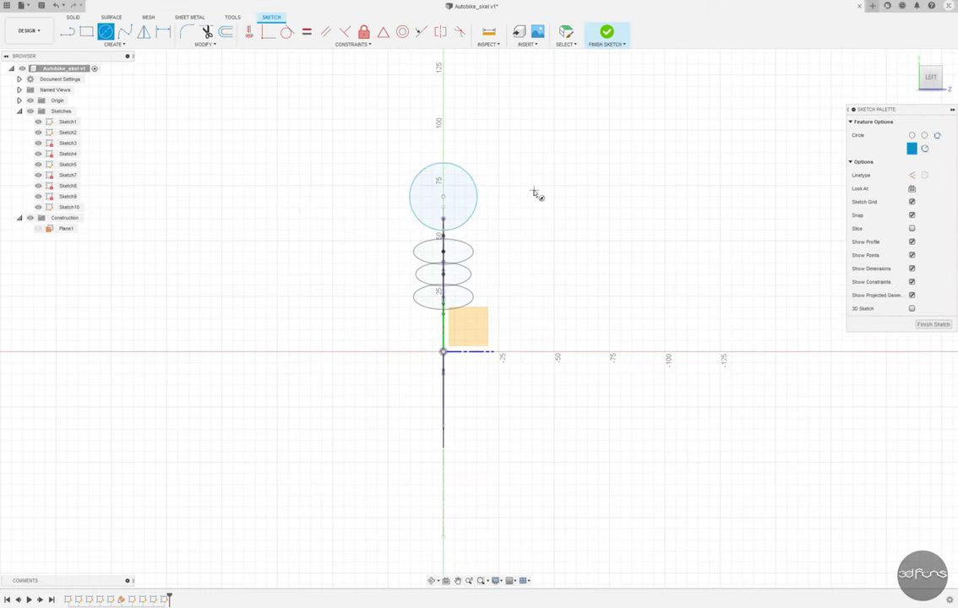
pyautogui.press('Escape')
pyautogui.click(250, 31)
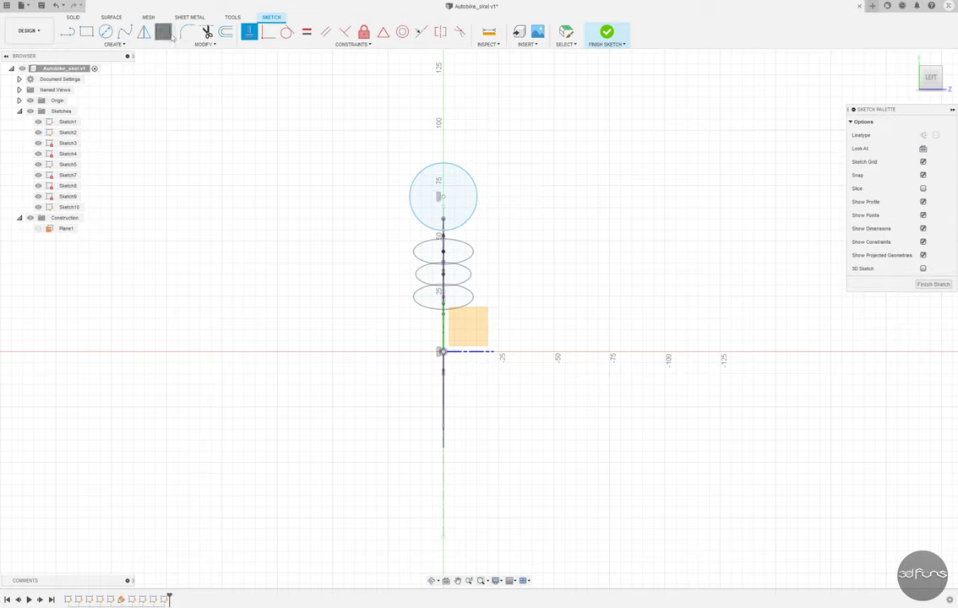
# Step: Draw a concentric circle at the existing centre, give it a 22 mm diameter, and finish the sketch
pyautogui.press('c')
pyautogui.click(444, 197)
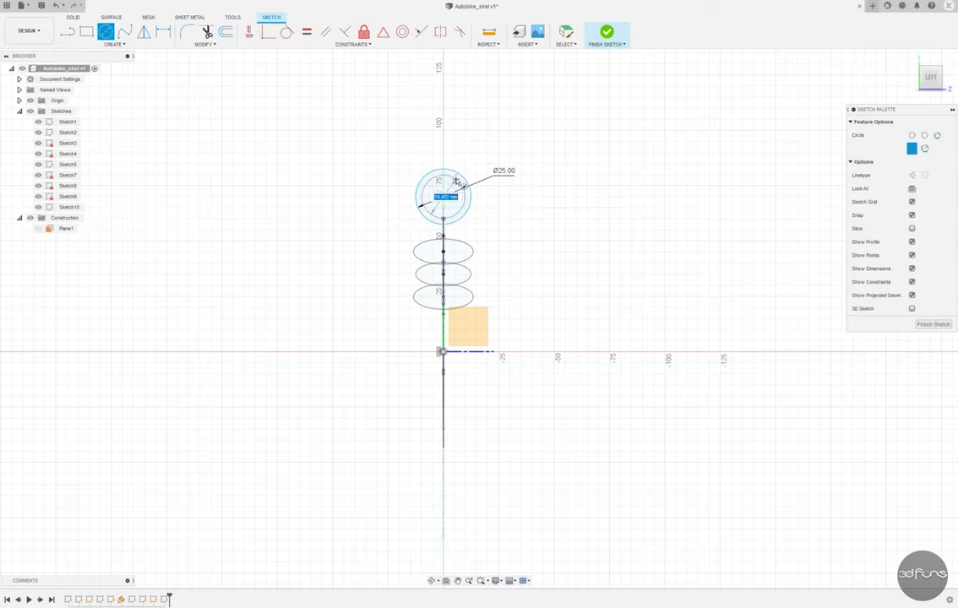
pyautogui.click(458, 181)
pyautogui.press('d')
pyautogui.click(469, 190)
pyautogui.click(504, 191)
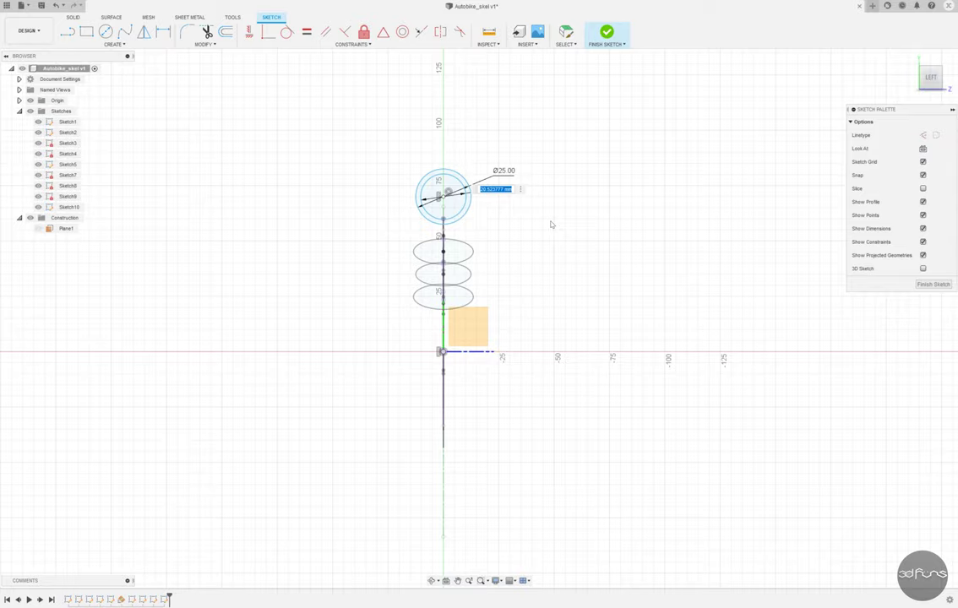
pyautogui.write('22')
pyautogui.press('Return')
pyautogui.click(443, 197)
pyautogui.click(443, 306)
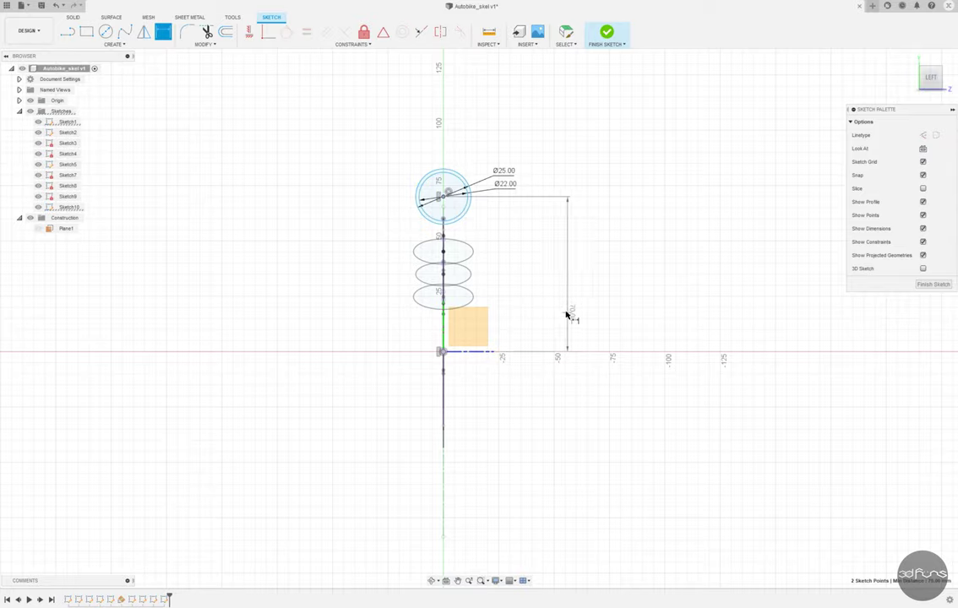
pyautogui.click(608, 32)
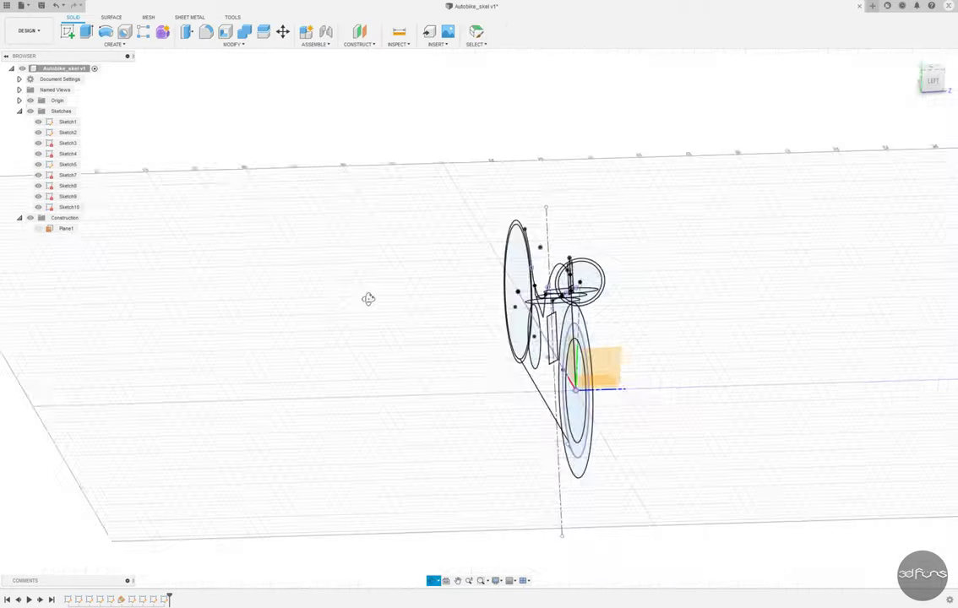
# Step: Start a sketch on the front plane and draw the fork plate body with an arc rounding its bottom end
pyautogui.click(67, 31)
pyautogui.click(470, 427)
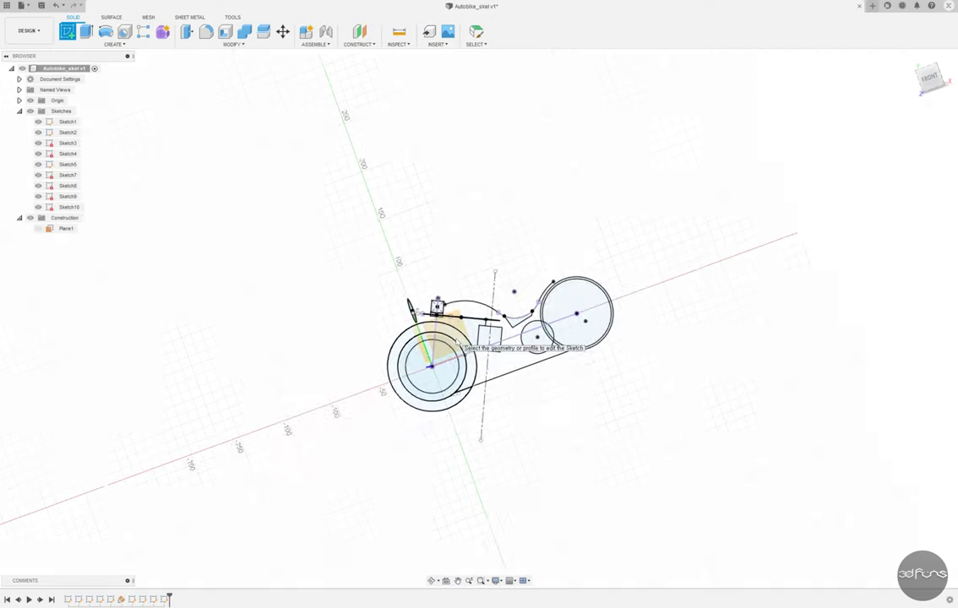
pyautogui.scroll(2, 470, 428)
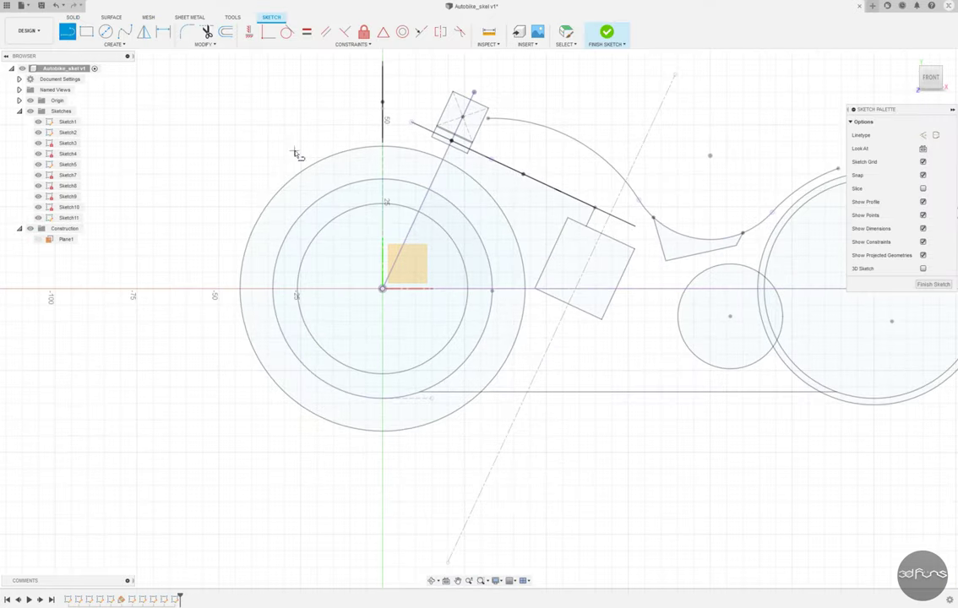
pyautogui.click(450, 159)
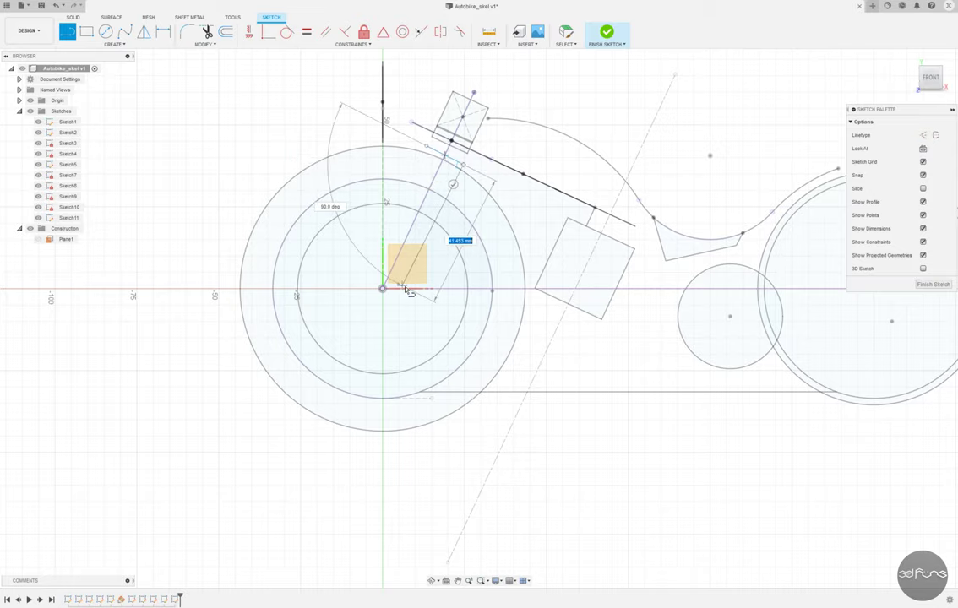
pyautogui.click(386, 221)
pyautogui.click(113, 44)
pyautogui.click(173, 84)
pyautogui.click(387, 222)
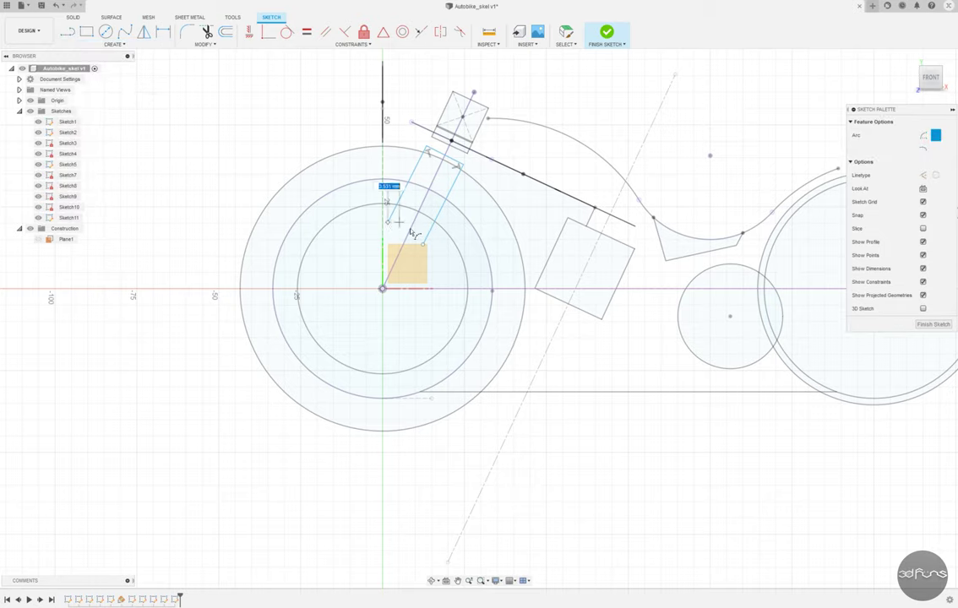
pyautogui.click(427, 246)
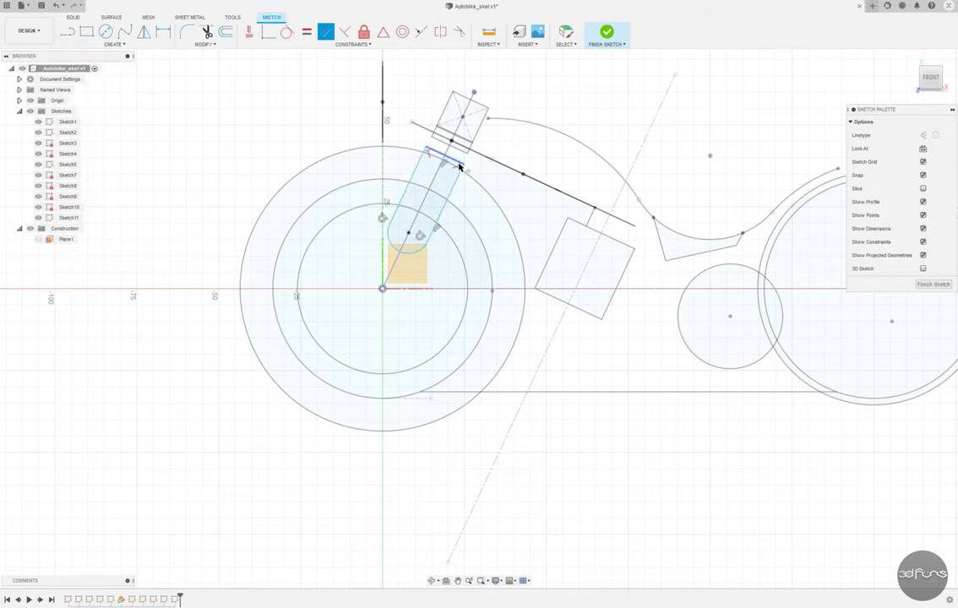
# Step: Dimension the fork plate 12 mm wide across its long sides
pyautogui.click(163, 32)
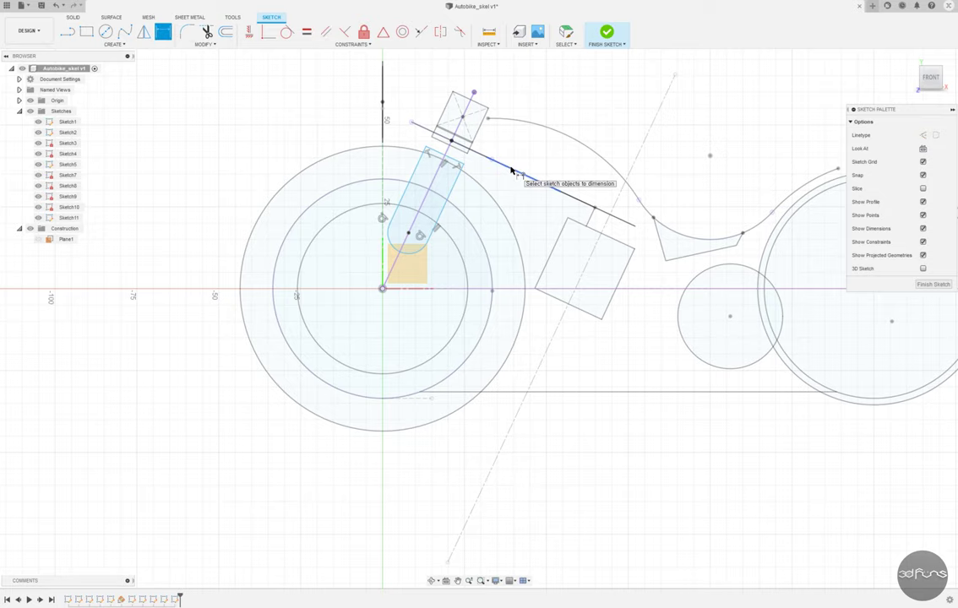
pyautogui.click(511, 172)
pyautogui.click(427, 147)
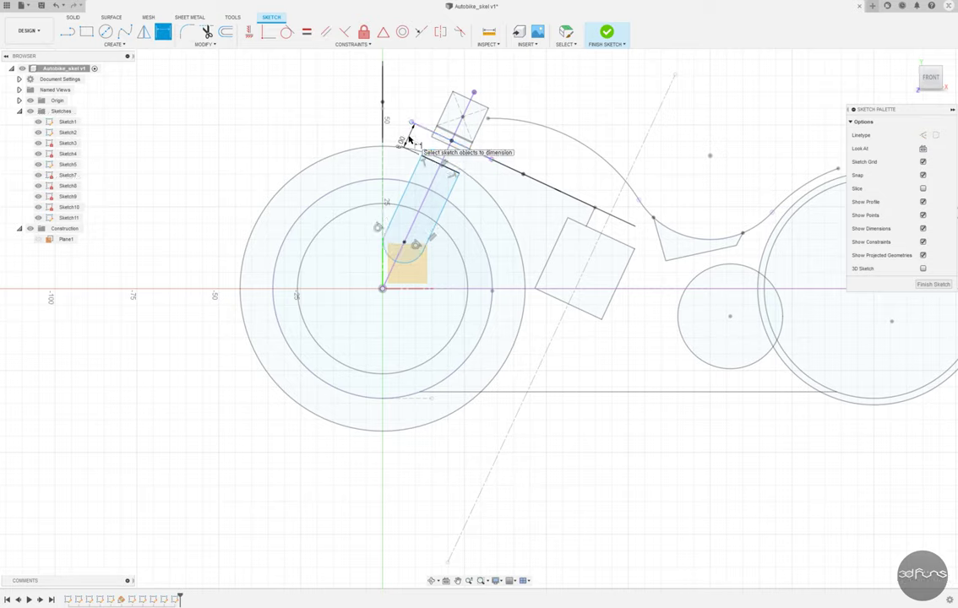
pyautogui.click(450, 154)
pyautogui.write('12')
pyautogui.press('Return')
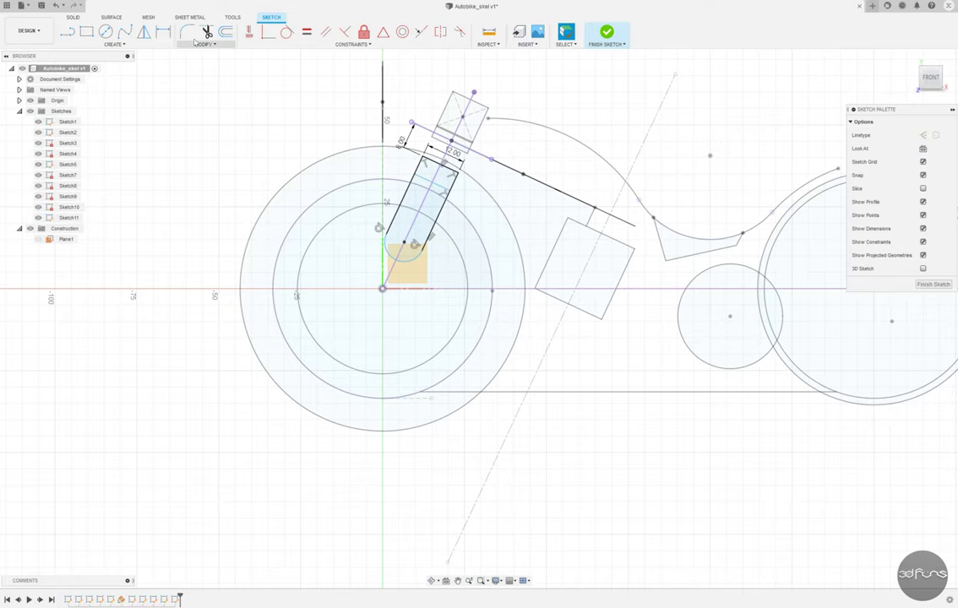
# Step: Set the plate's top section to 6 mm and its side length to 15 mm
pyautogui.click(431, 173)
pyautogui.click(398, 163)
pyautogui.write('6')
pyautogui.press('Return')
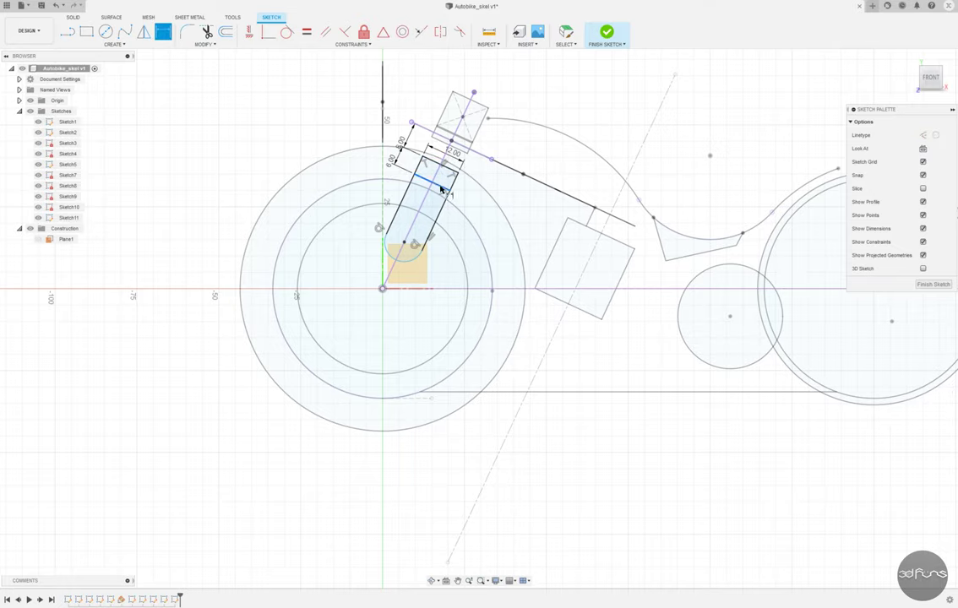
pyautogui.click(402, 207)
pyautogui.click(363, 190)
pyautogui.write('15')
pyautogui.press('Return')
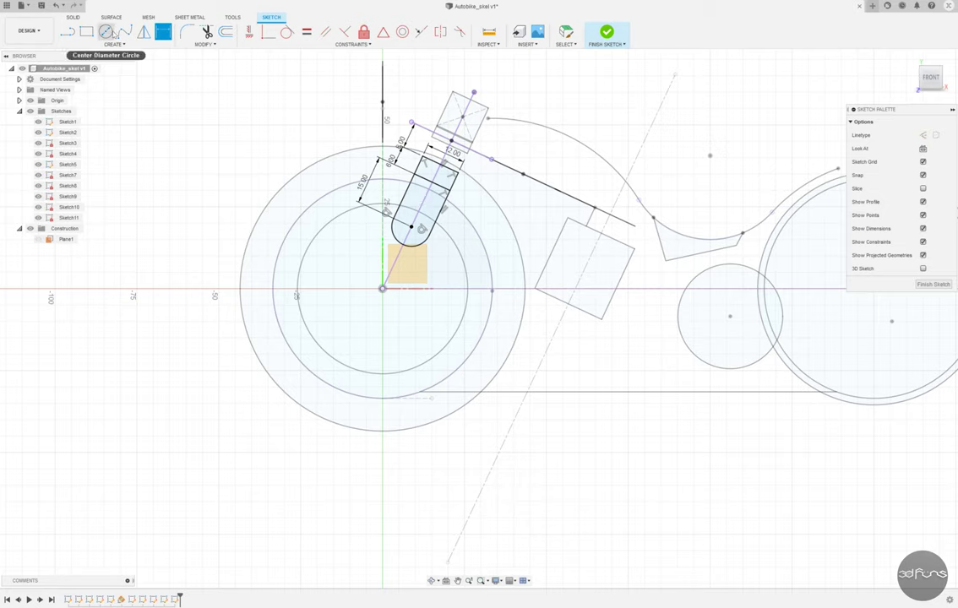
pyautogui.click(105, 32)
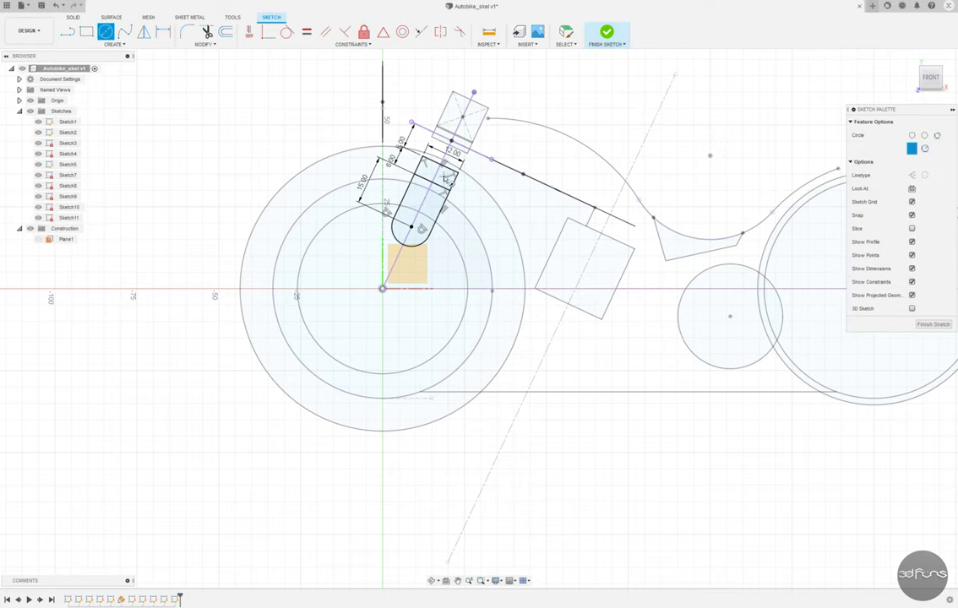
# Step: Draw a construction line across the plate's top section, 3 mm below the top edge
pyautogui.scroll(5, 445, 177)
pyautogui.press('l')
pyautogui.click(362, 136)
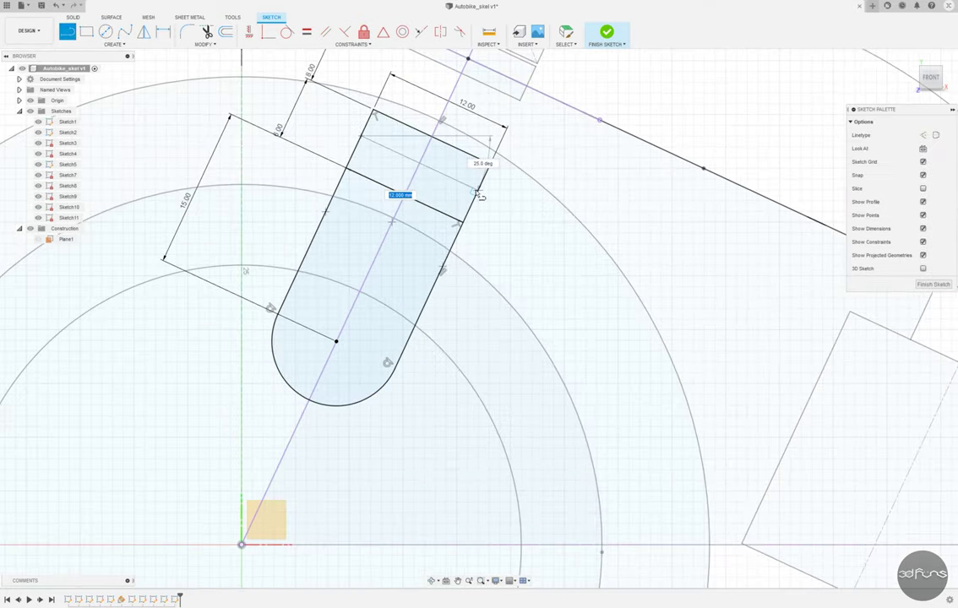
pyautogui.click(476, 193)
pyautogui.press('Escape')
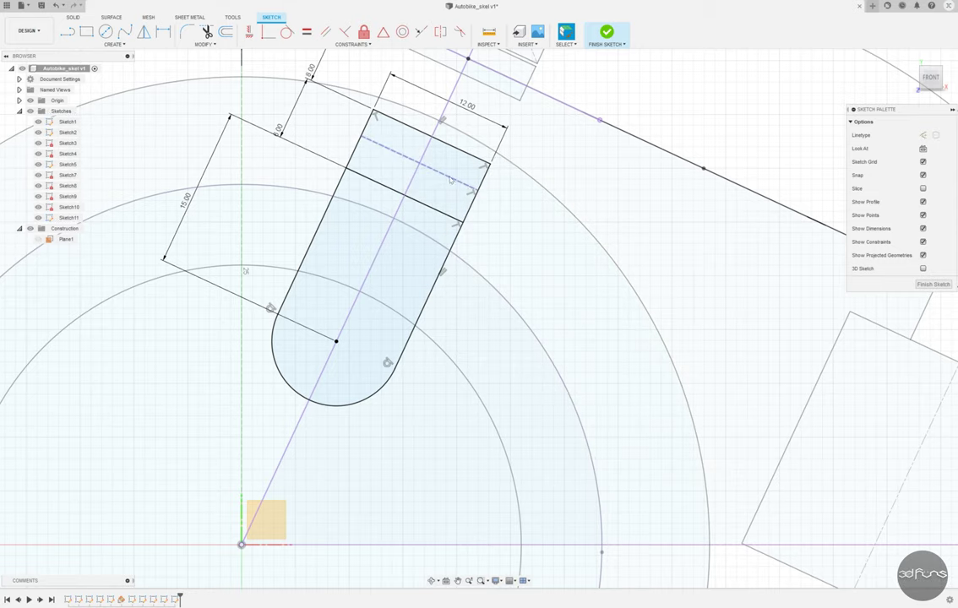
pyautogui.click(163, 32)
pyautogui.click(481, 160)
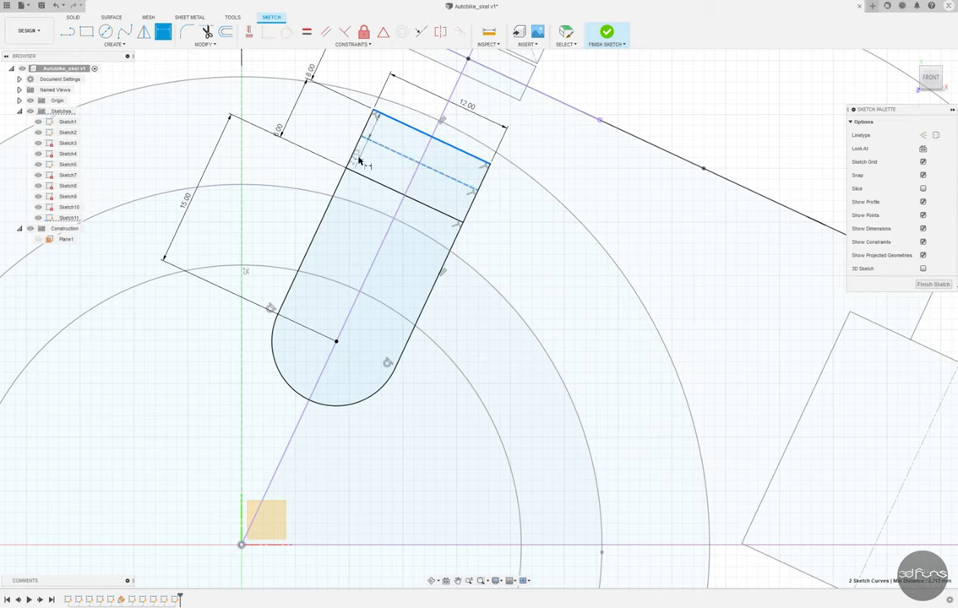
pyautogui.click(329, 108)
# Step: Add a Ø3.5 hole 3.3 mm from the centreline, mirror it across, and finish the sketch
pyautogui.press('c')
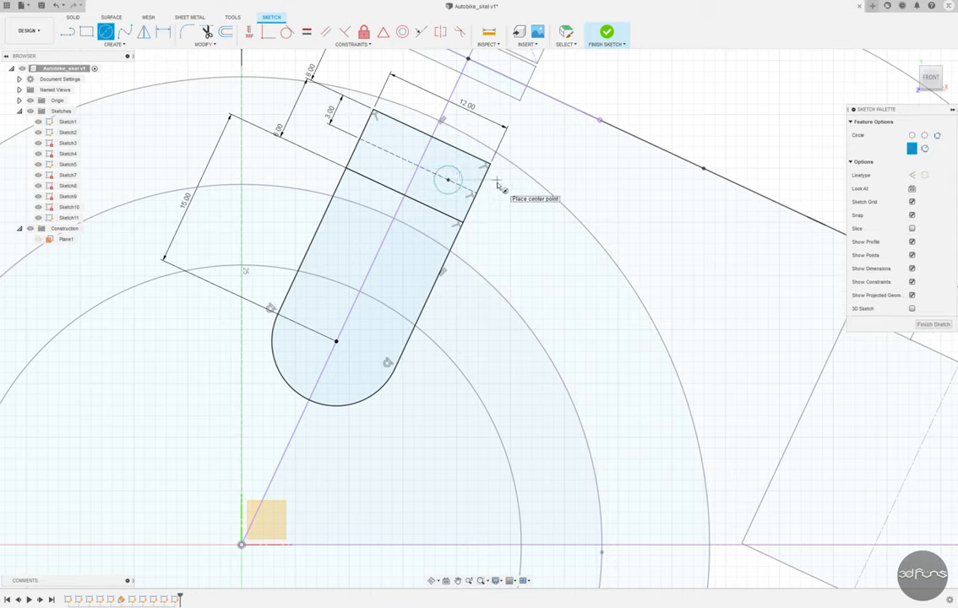
pyautogui.click(447, 179)
pyautogui.write('3.5')
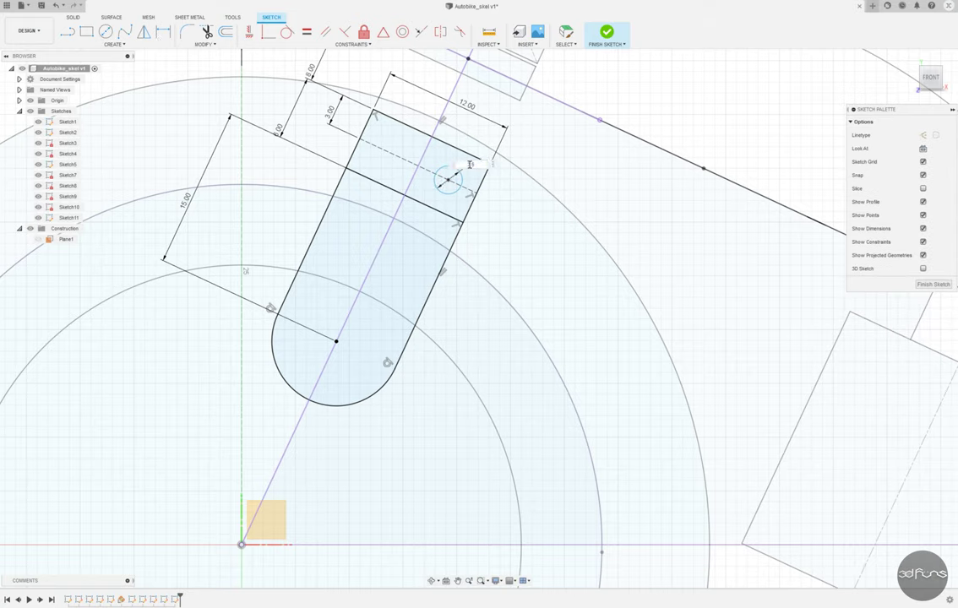
pyautogui.click(468, 167)
pyautogui.click(449, 171)
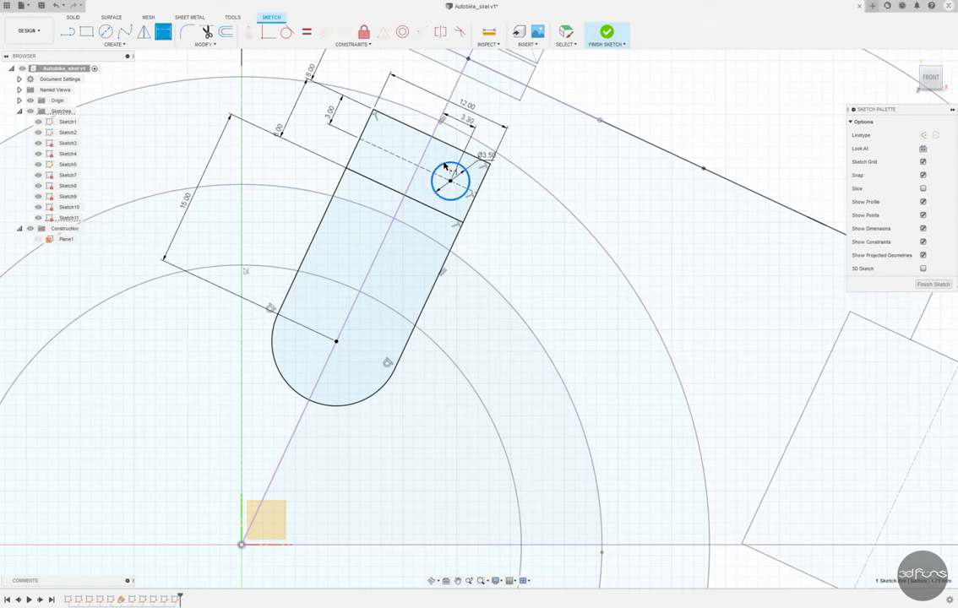
pyautogui.press('Escape')
pyautogui.click(144, 32)
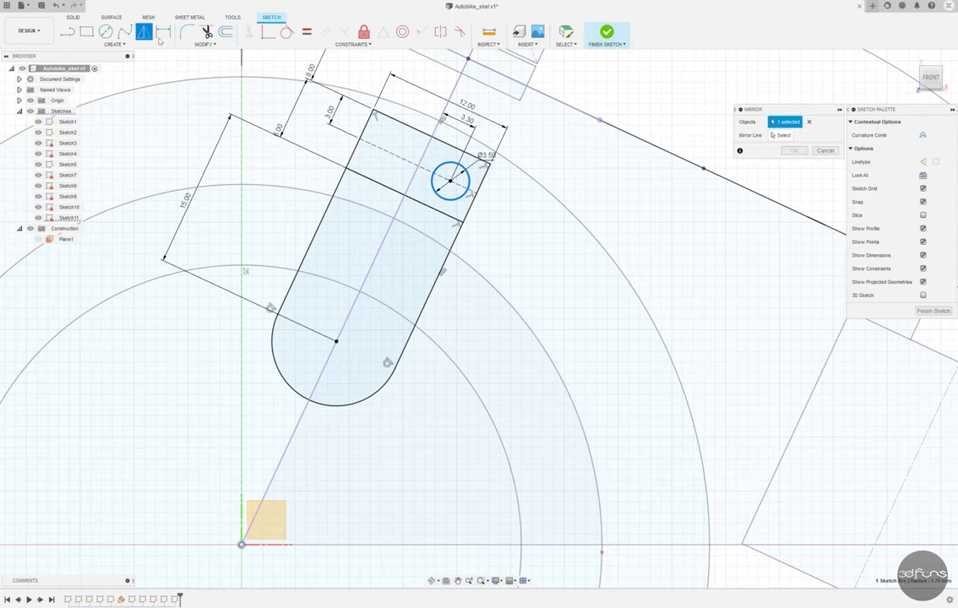
pyautogui.click(453, 99)
pyautogui.press('Return')
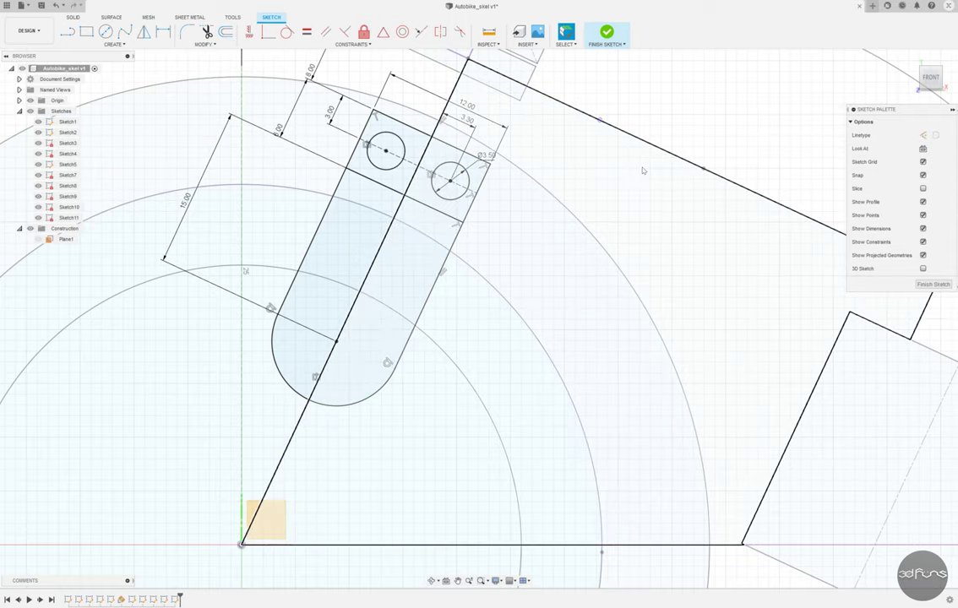
pyautogui.click(606, 34)
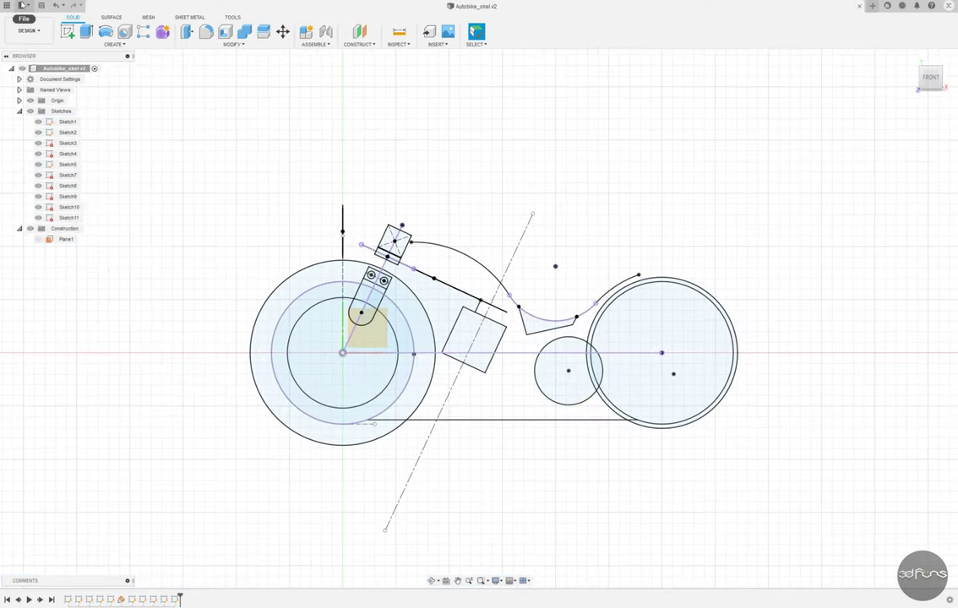